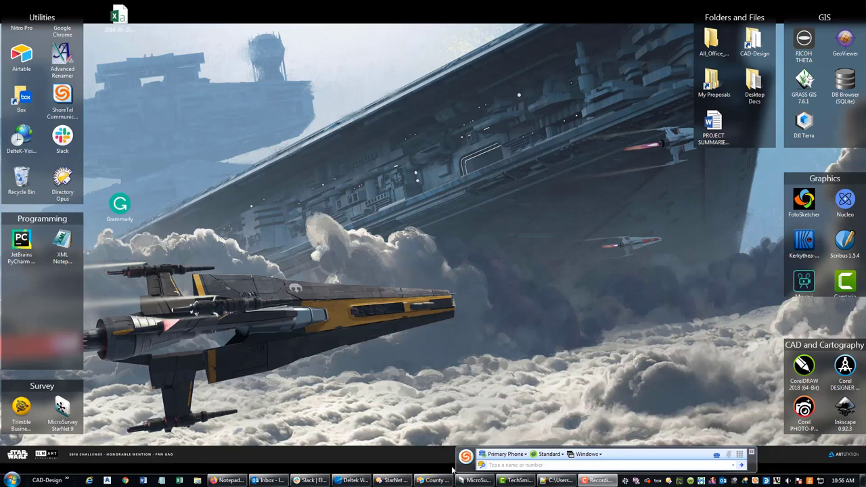
# Review the coordinate listing and Total Station Vectors lines in the COORDS AND TS VECTORS file.
pyautogui.click(556, 480)
pyautogui.click(376, 262)
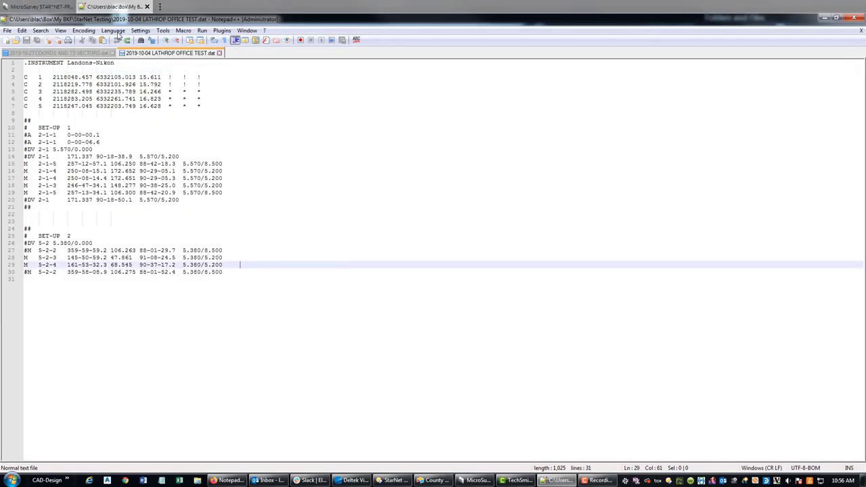
pyautogui.click(82, 54)
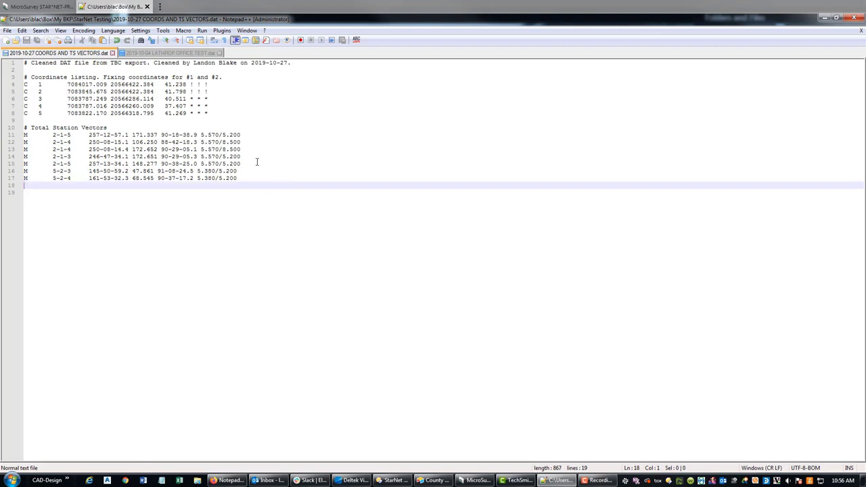
pyautogui.moveTo(256, 164); pyautogui.dragTo(4, 61)
pyautogui.click(270, 201)
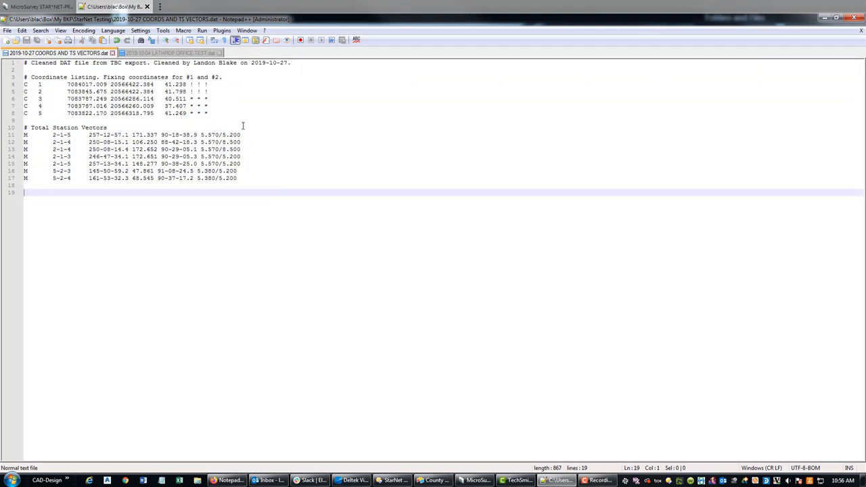
pyautogui.moveTo(228, 113); pyautogui.dragTo(27, 76)
pyautogui.moveTo(257, 180); pyautogui.dragTo(20, 129)
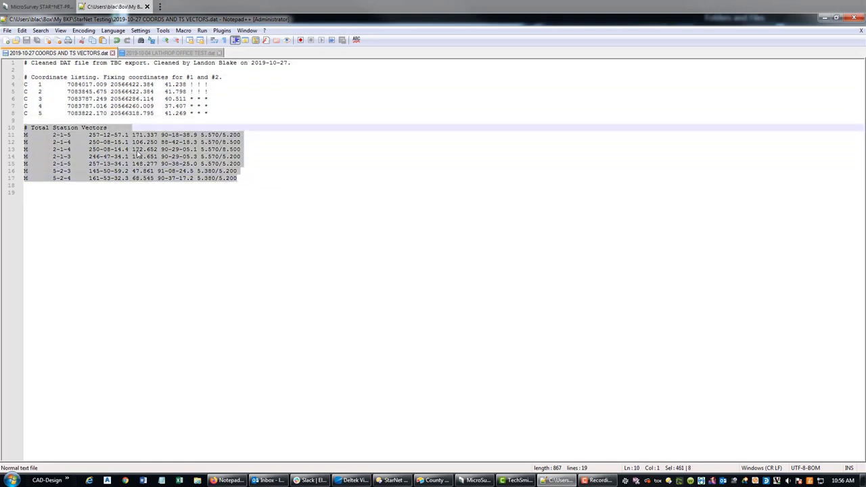
pyautogui.click(199, 196)
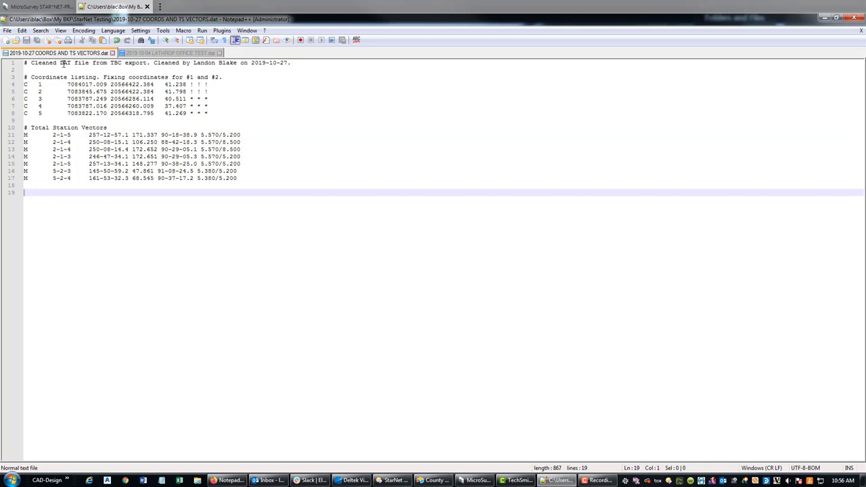
# Copy the .INSTRUMENT Landons-Nikon line to the top of COORDS AND TS VECTORS, add a blank line, and save.
pyautogui.click(133, 54)
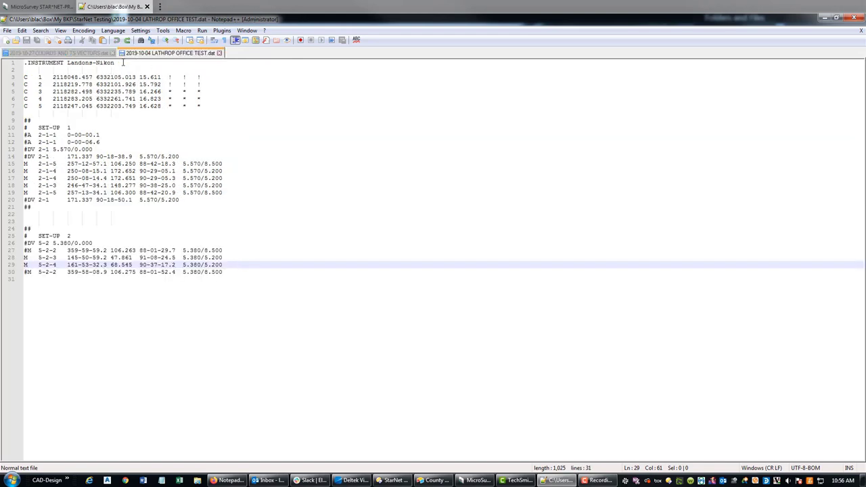
pyautogui.moveTo(124, 62); pyautogui.dragTo(25, 62)
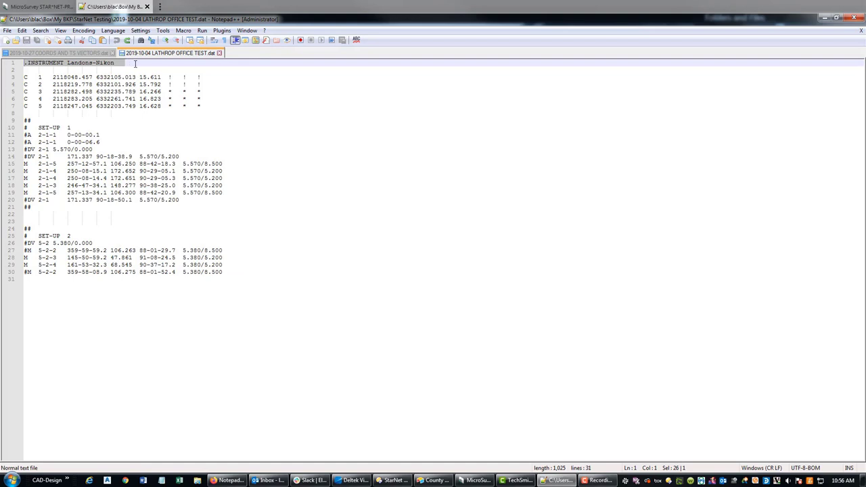
pyautogui.click(73, 54)
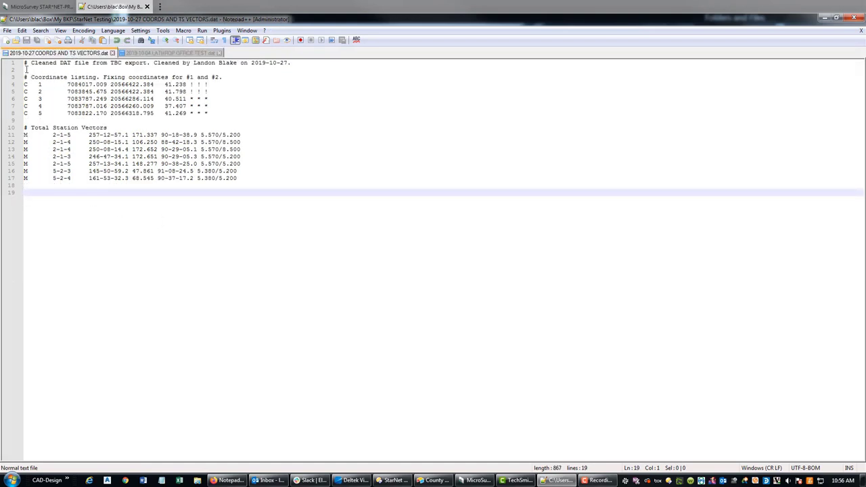
pyautogui.click(25, 62)
pyautogui.write('.INSTRUMENT Landons-Nikon')
pyautogui.press('Return')
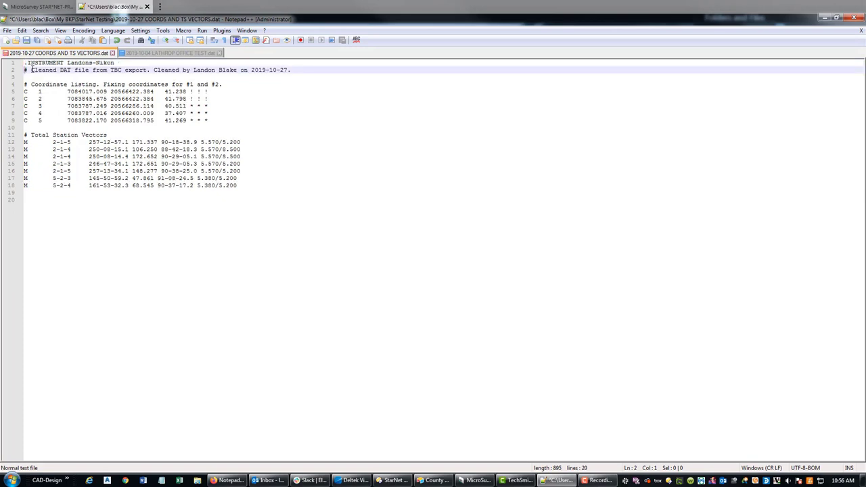
pyautogui.press('Return')
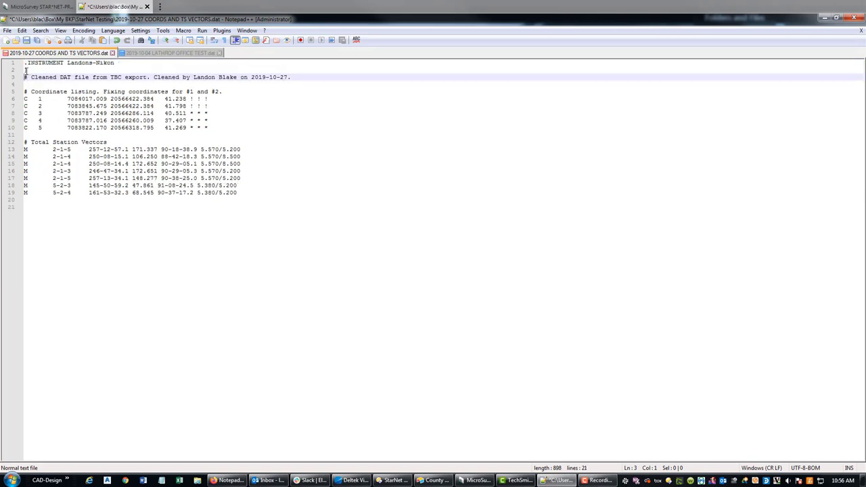
pyautogui.press('BackSpace')
pyautogui.press('BackSpace')
pyautogui.press('Return')
pyautogui.click(28, 40)
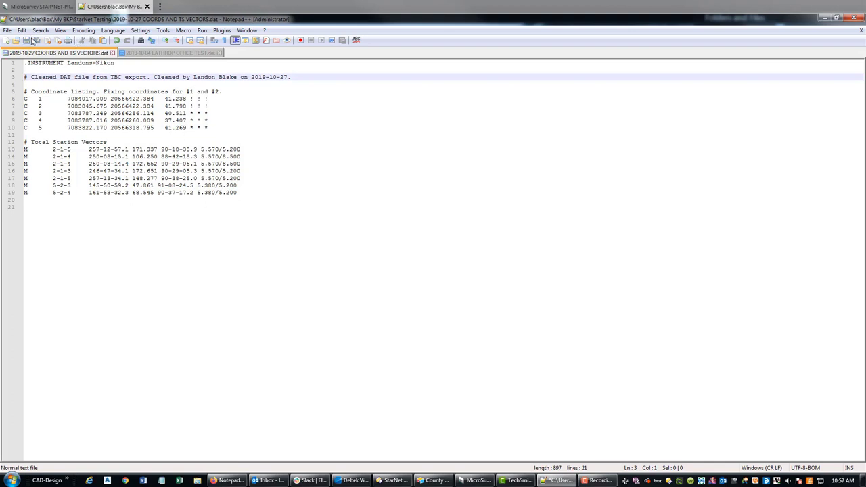
# Close Project Options and open the Instrument Library.
pyautogui.click(456, 480)
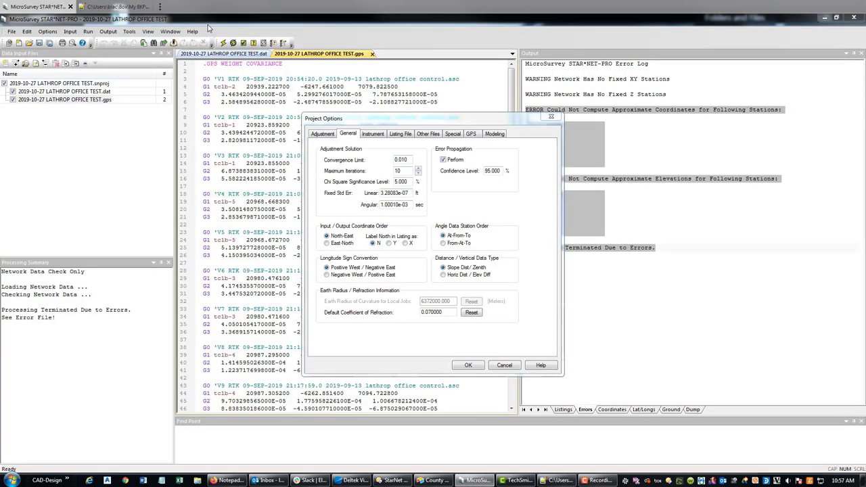
pyautogui.click(549, 117)
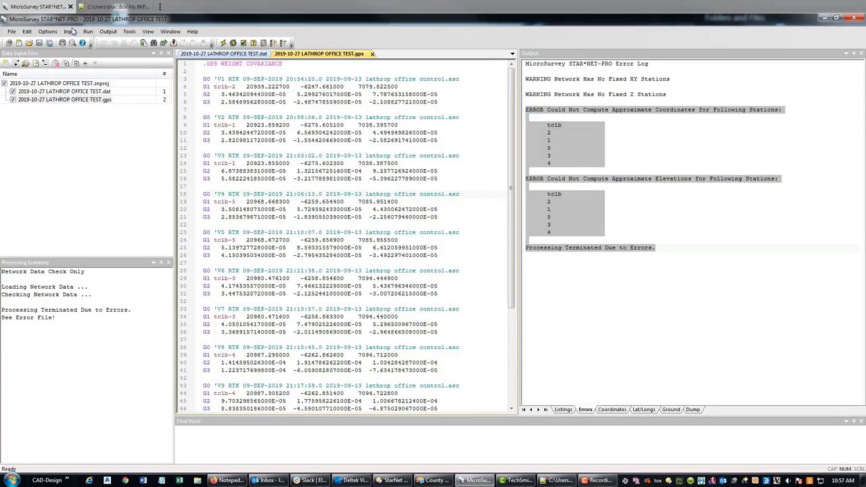
pyautogui.click(47, 32)
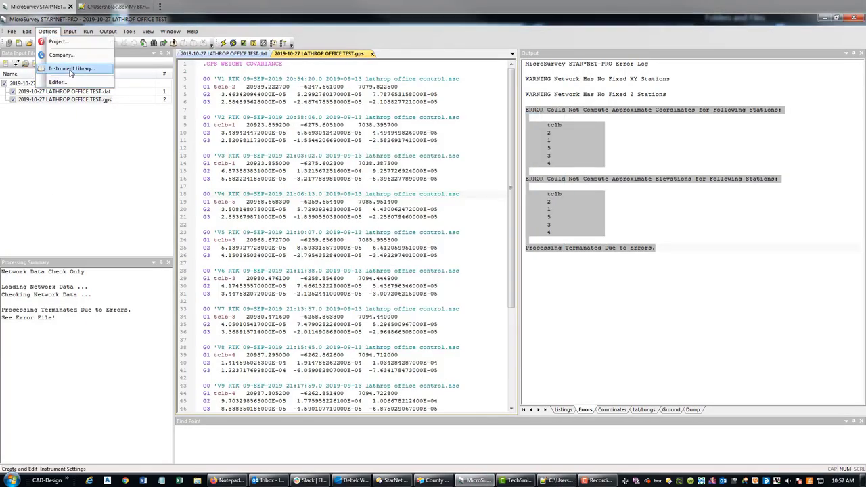
pyautogui.click(64, 68)
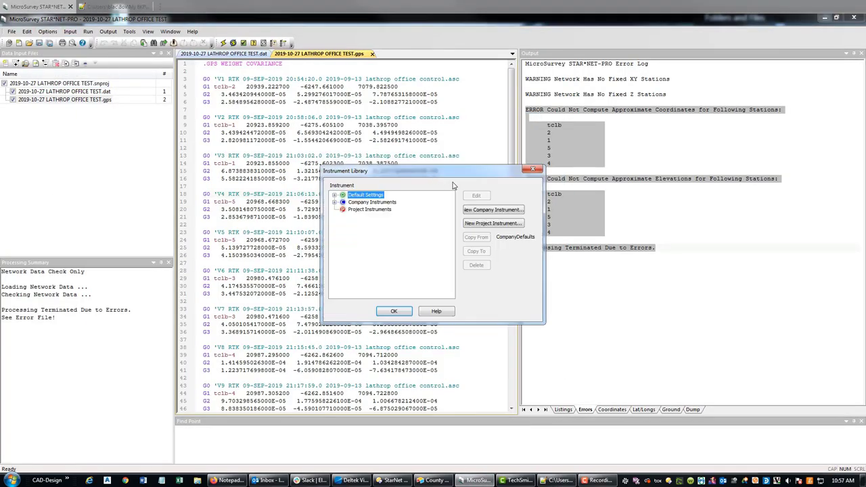
# Review and confirm the Landons-Nikon company instrument's error settings.
pyautogui.click(334, 203)
pyautogui.click(367, 209)
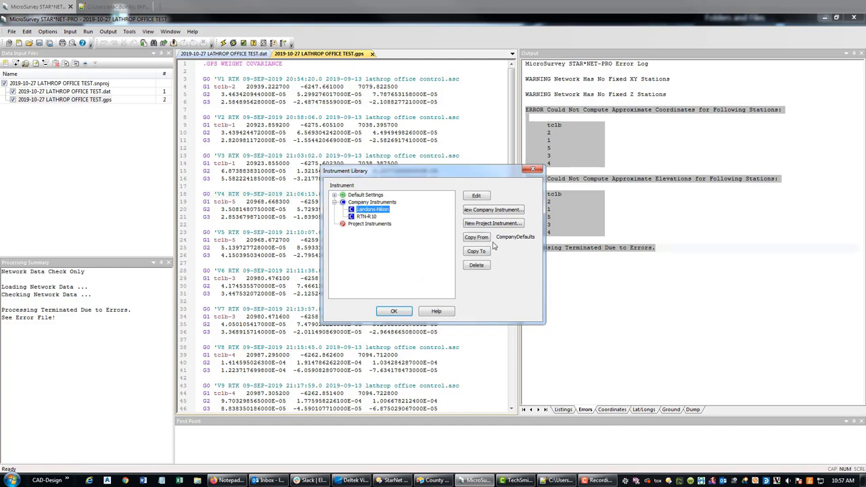
pyautogui.click(476, 195)
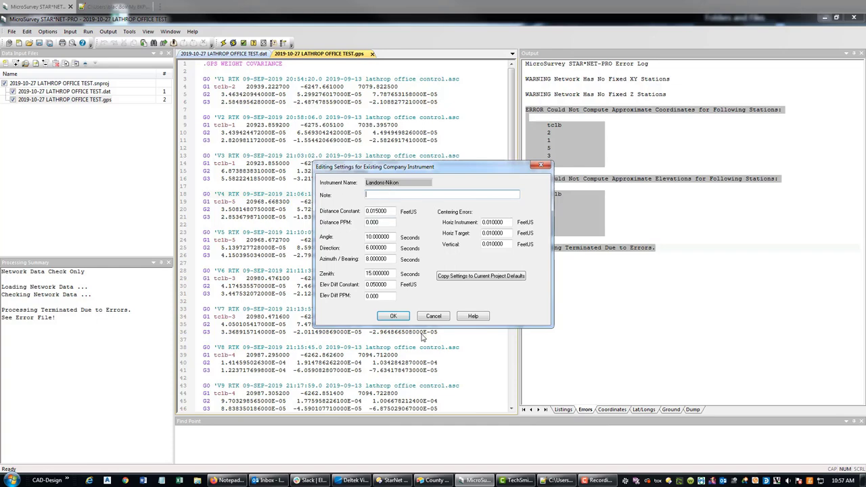
pyautogui.click(383, 316)
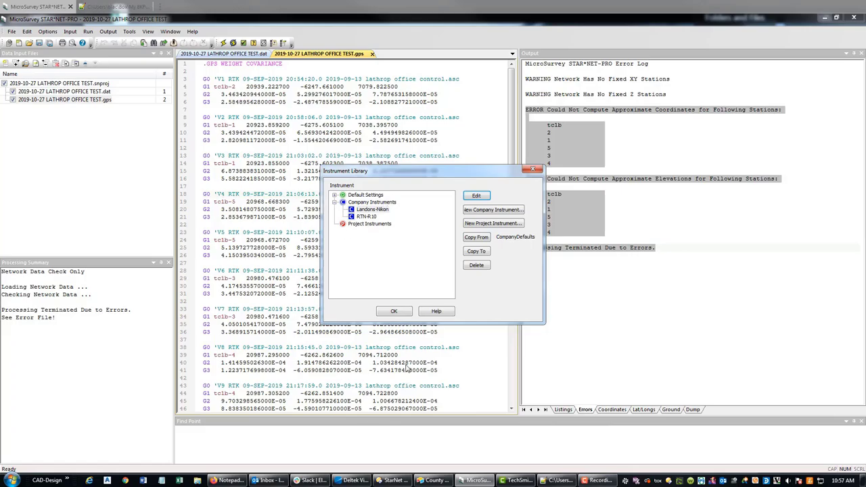
pyautogui.click(554, 481)
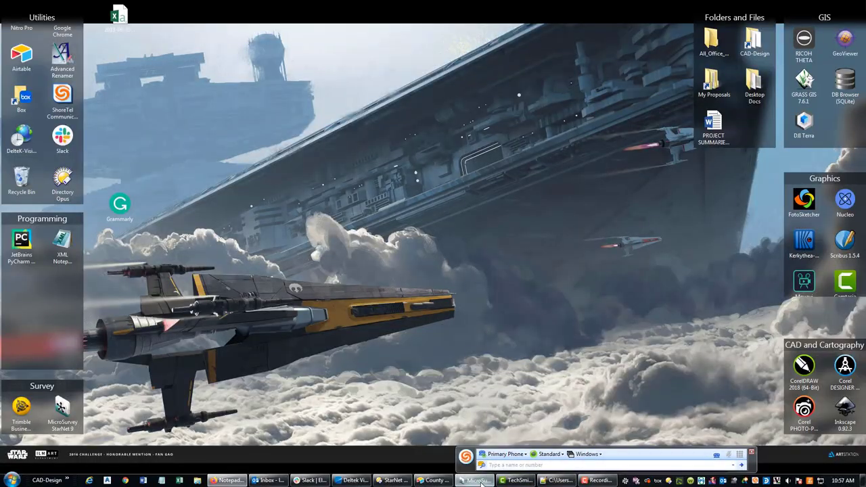
pyautogui.click(477, 480)
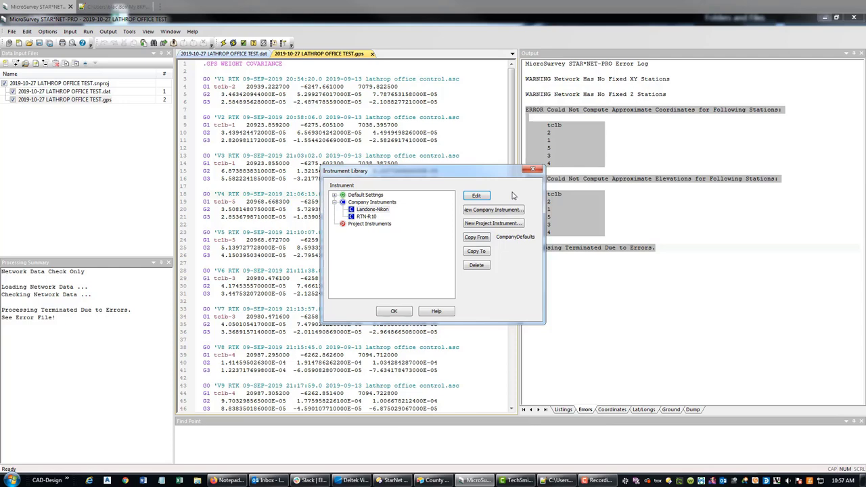
# Insert an .INSTRUMENT RTN-R10 line above the covariance line in the GPS data file.
pyautogui.click(394, 311)
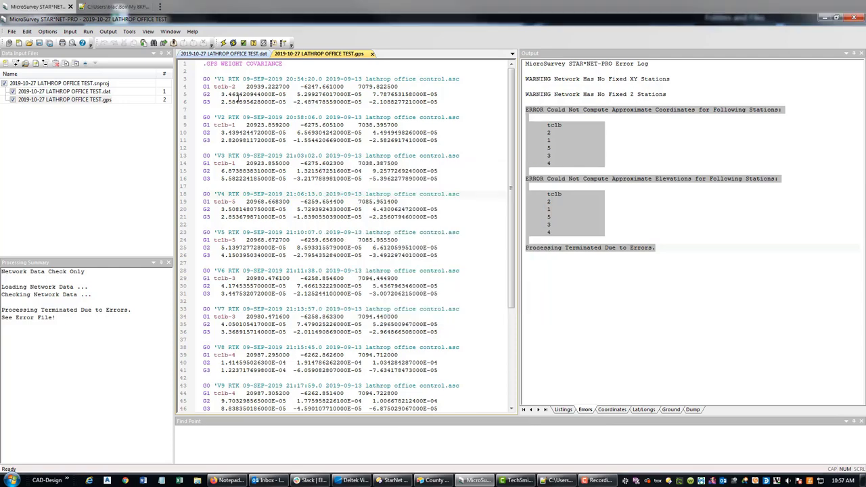
pyautogui.click(205, 62)
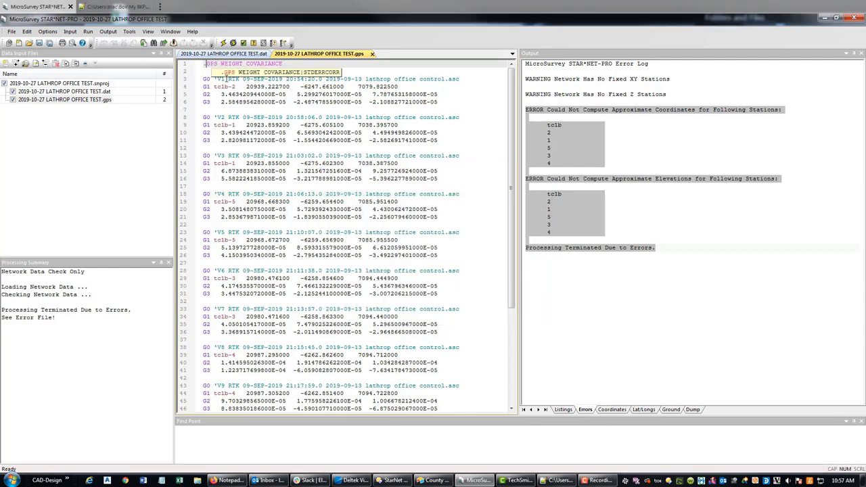
pyautogui.write('.IN')
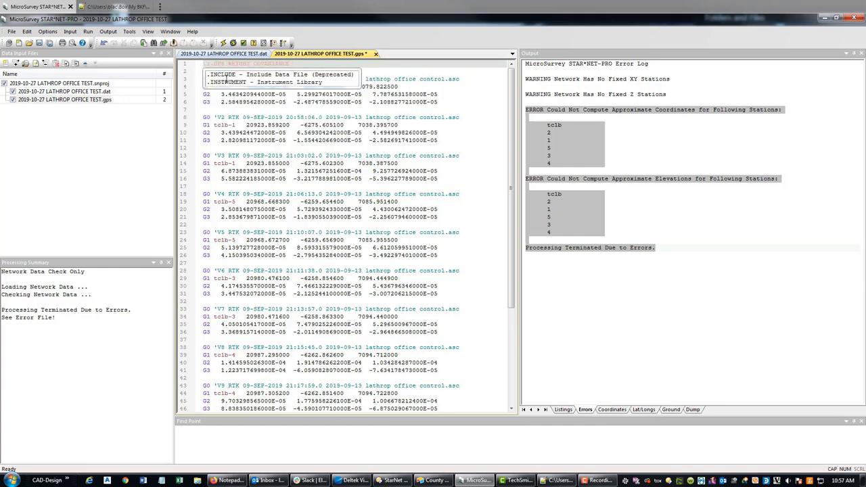
pyautogui.write('STR')
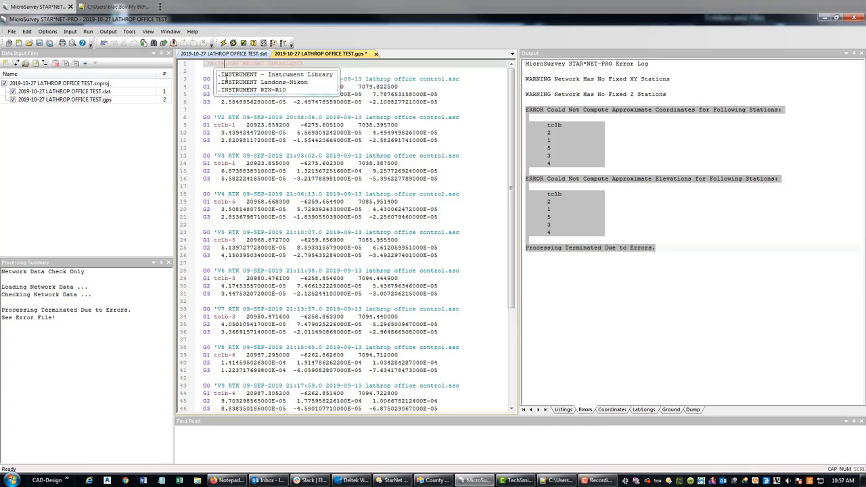
pyautogui.click(248, 91)
pyautogui.doubleClick(248, 89)
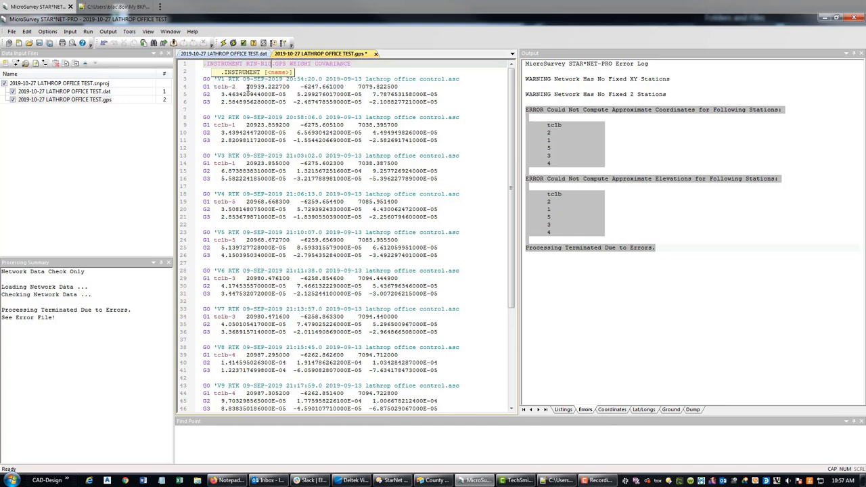
pyautogui.press('Return')
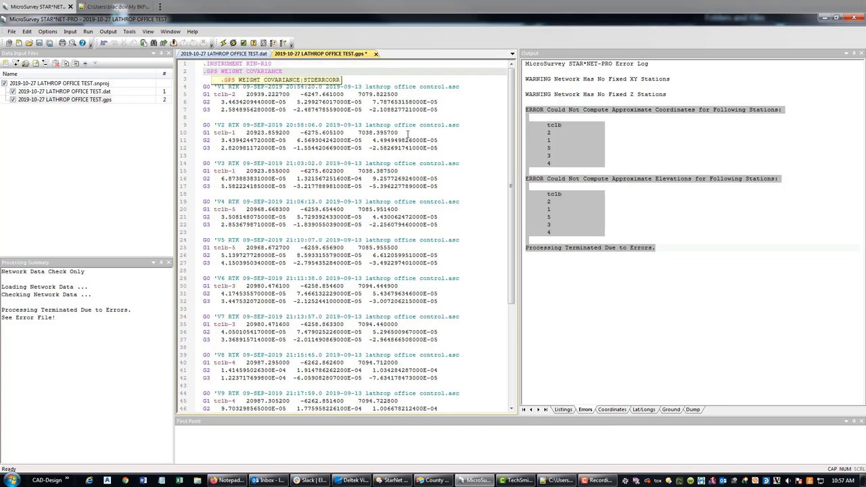
# Save the edited GPS data file.
pyautogui.click(474, 163)
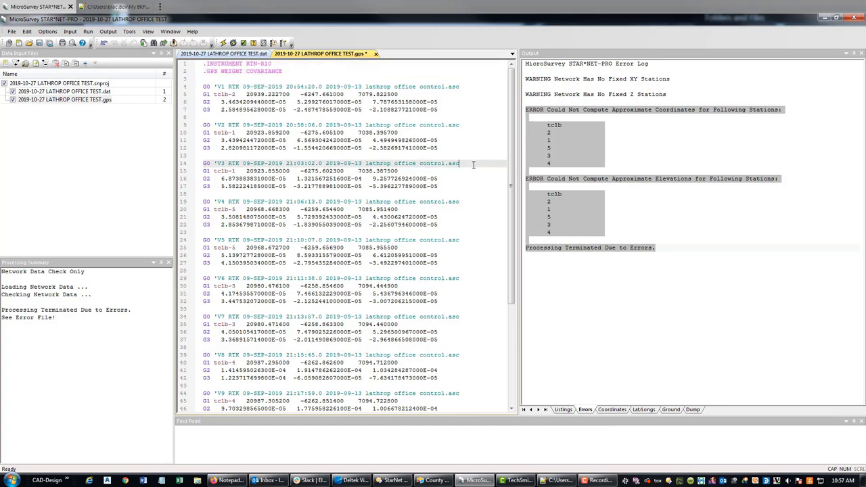
pyautogui.click(12, 32)
pyautogui.click(31, 98)
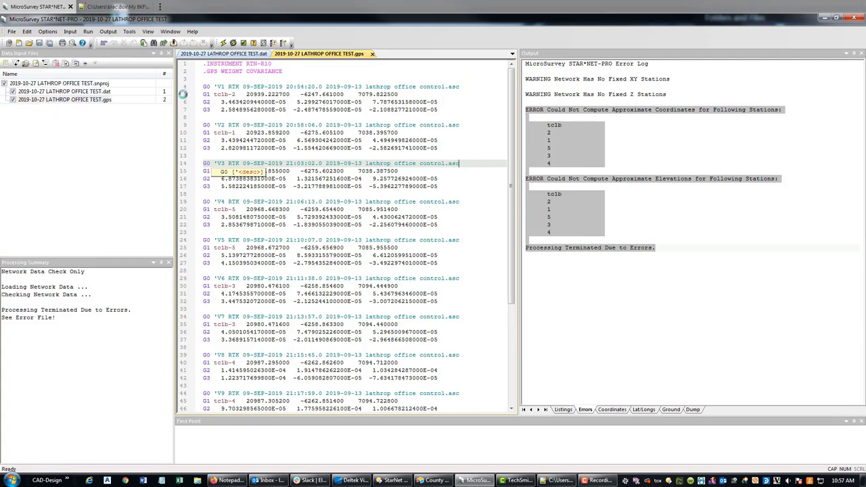
pyautogui.click(242, 57)
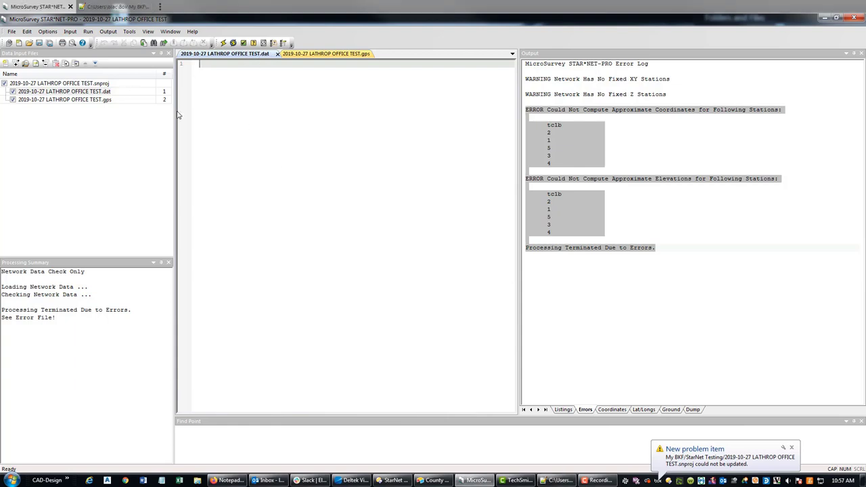
# Paste the whole COORDS AND TS VECTORS text from Notepad++ into the empty LATHROP OFFICE TEST.dat.
pyautogui.click(558, 480)
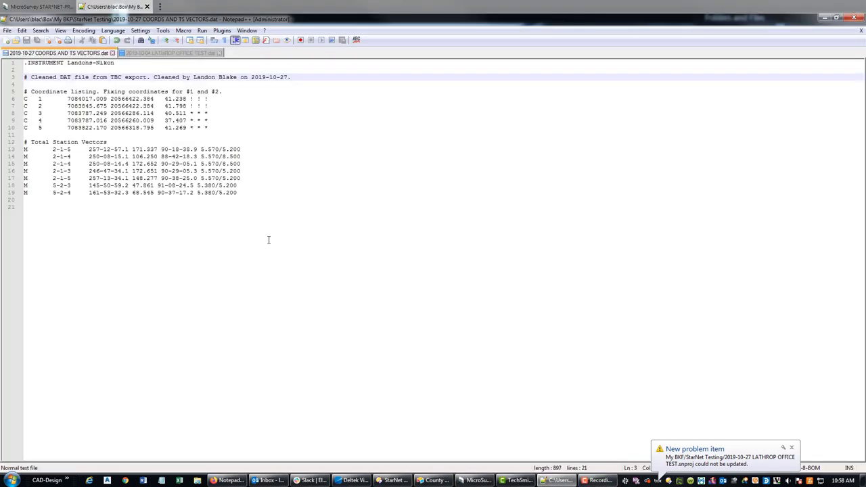
pyautogui.moveTo(288, 208); pyautogui.dragTo(2, 58)
pyautogui.hotkey('ctrl', 'c')
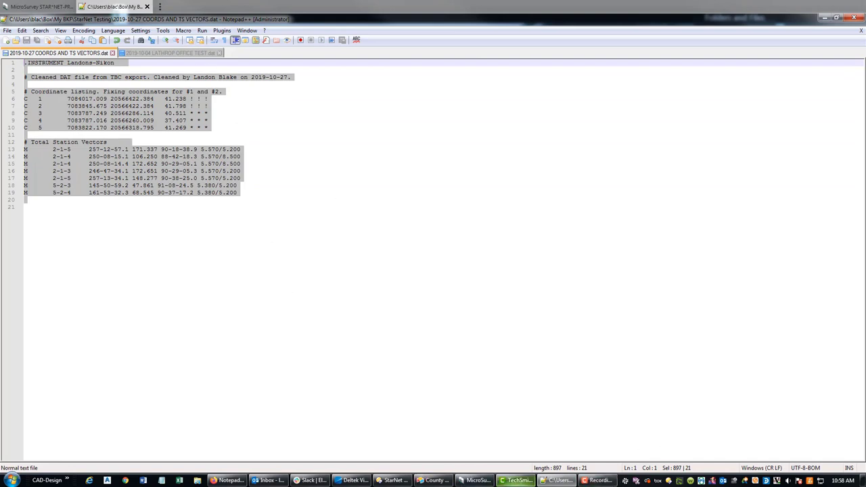
pyautogui.click(475, 479)
pyautogui.click(255, 115)
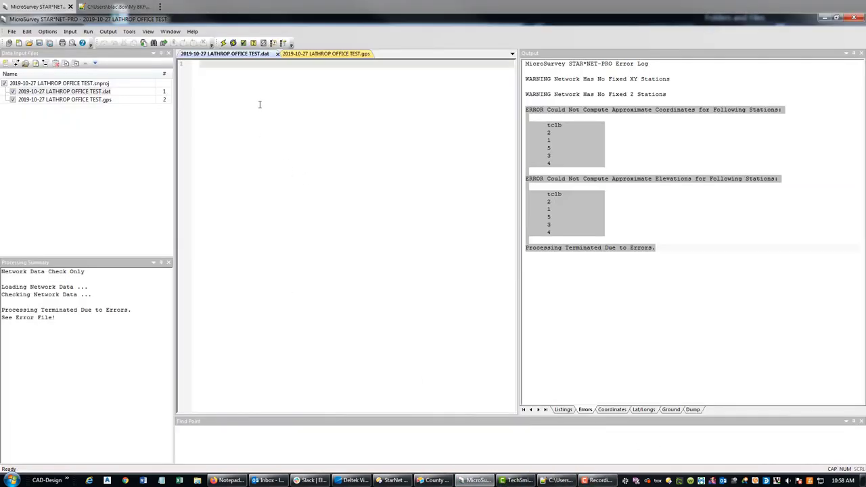
pyautogui.hotkey('ctrl', 'v')
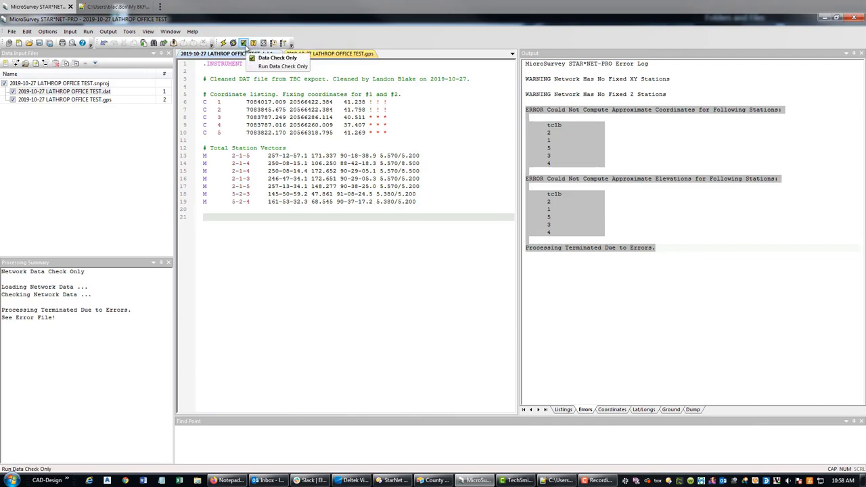
# Save the .dat file and run Data Check Only, scrolling through the listing.
pyautogui.click(245, 44)
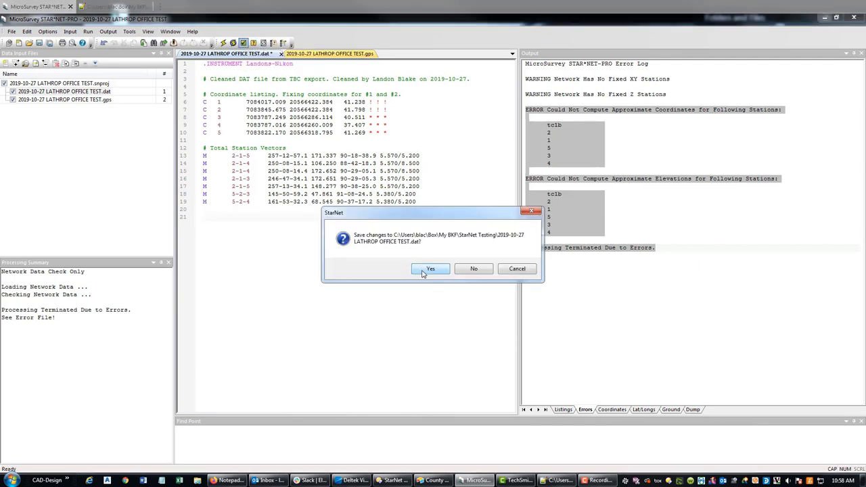
pyautogui.click(430, 269)
pyautogui.click(756, 203)
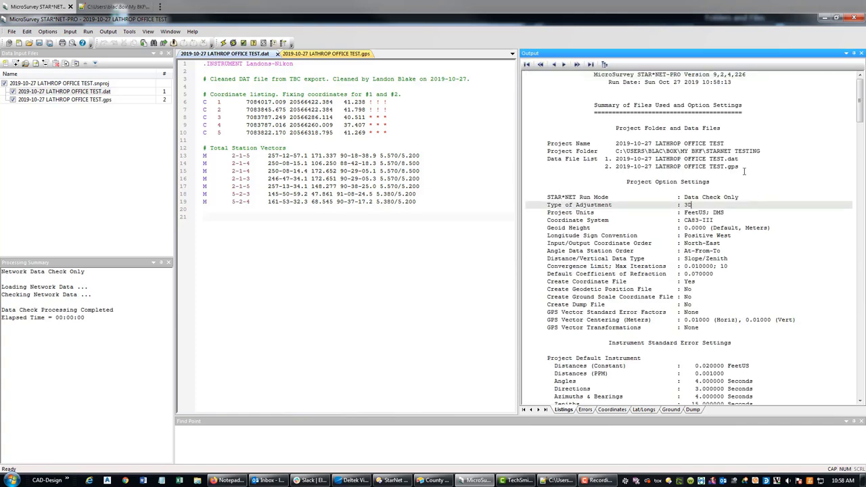
pyautogui.scroll(-7, 743, 171)
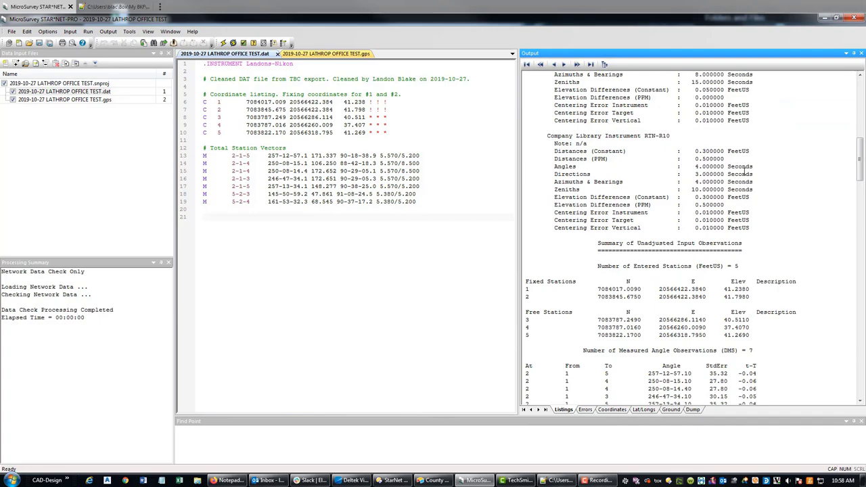
pyautogui.scroll(-20, 744, 172)
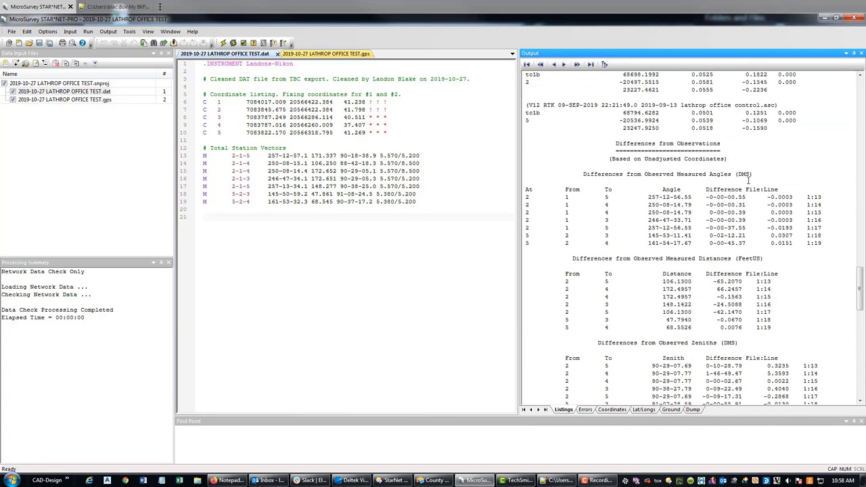
pyautogui.scroll(-12, 748, 180)
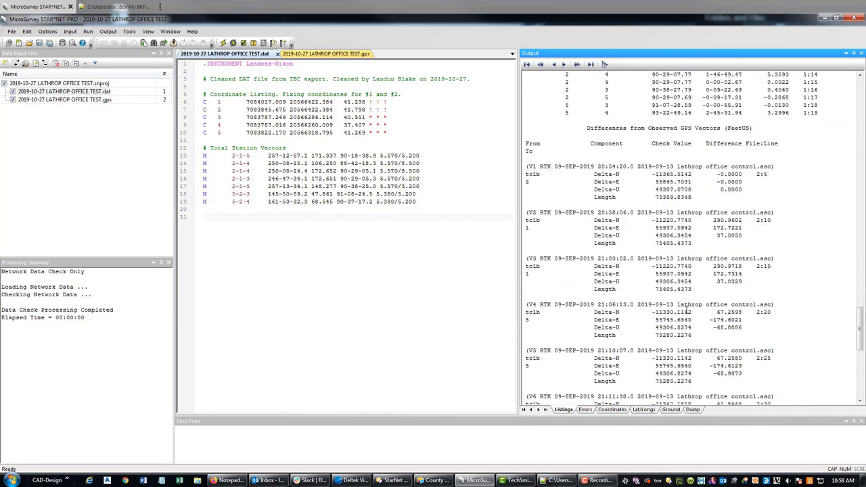
pyautogui.scroll(-8, 690, 310)
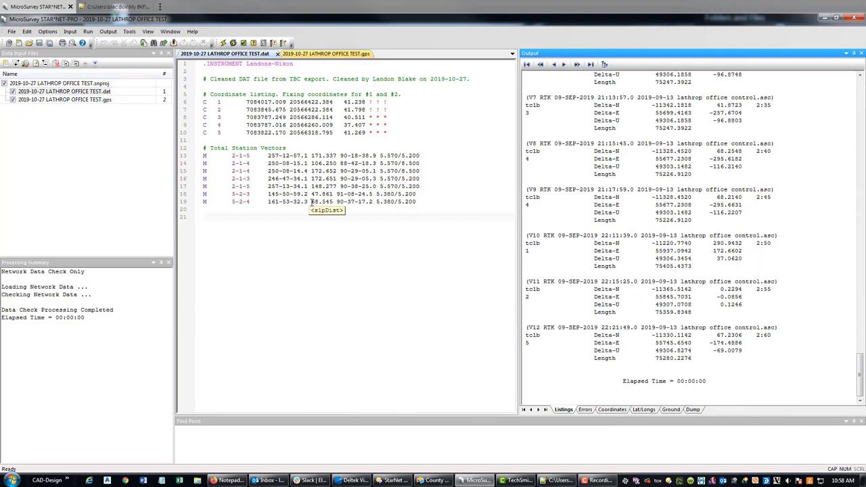
# Rerun the data check and review the angle, zenith and GPS vector differences.
pyautogui.click(232, 43)
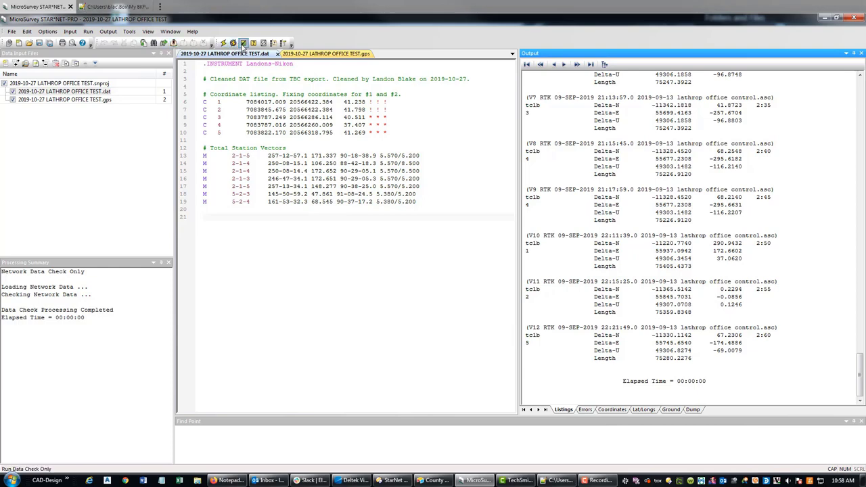
pyautogui.scroll(6, 722, 195)
pyautogui.scroll(-15, 722, 195)
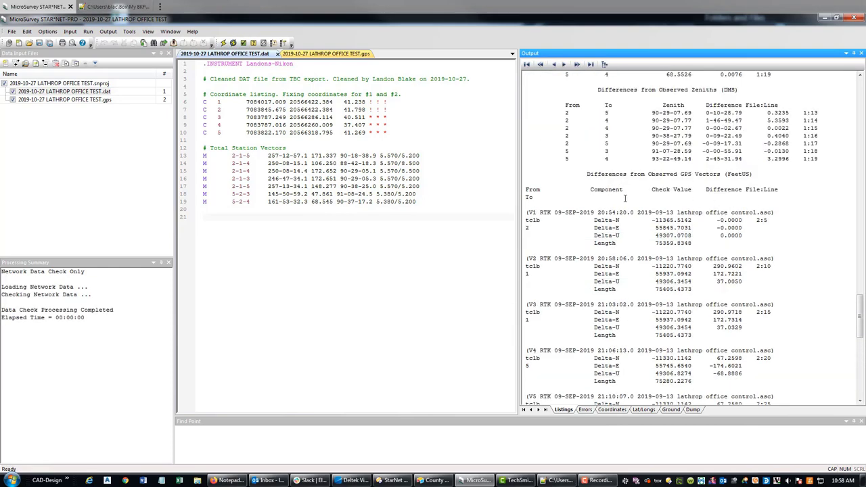
pyautogui.scroll(8, 723, 195)
pyautogui.scroll(5, 244, 46)
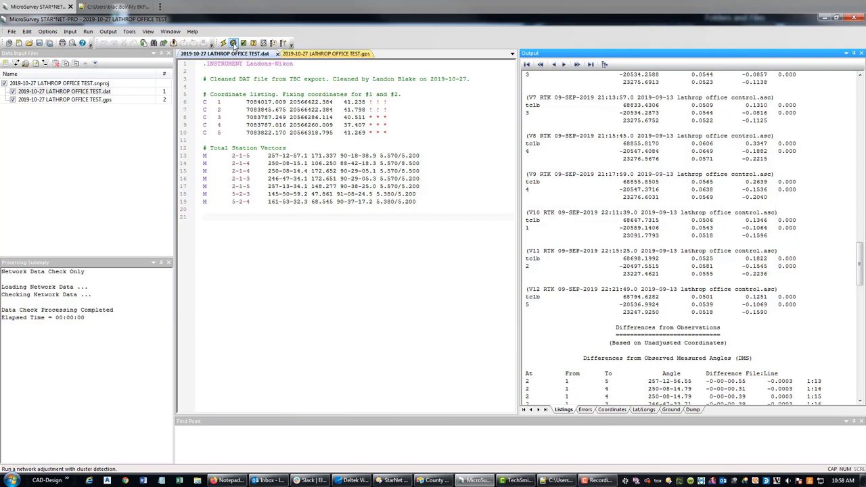
# Run the network adjustment and mark the did-not-converge warning in the Errors log.
pyautogui.click(223, 43)
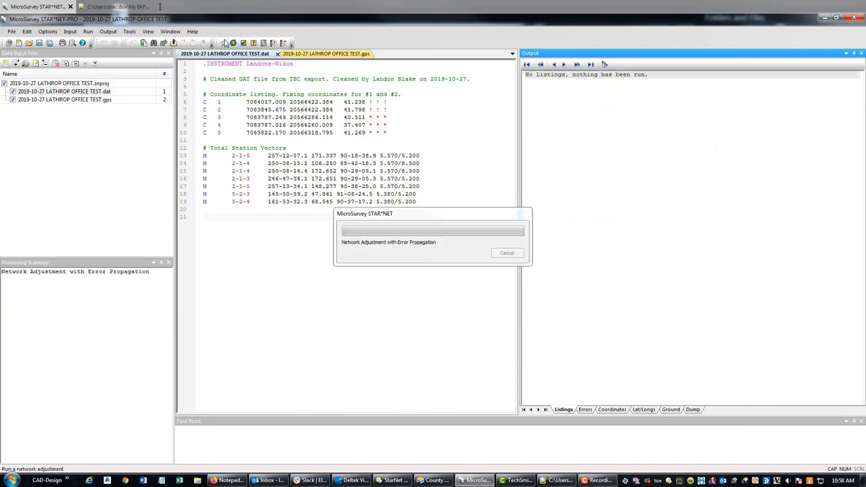
pyautogui.click(648, 175)
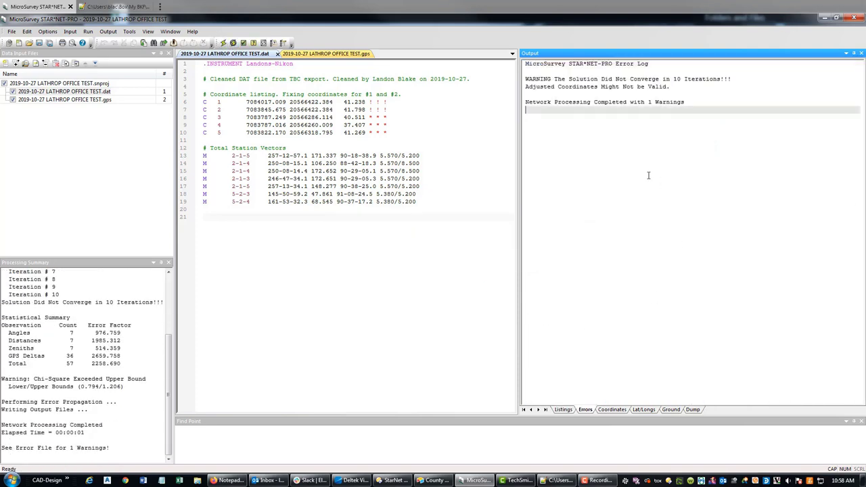
pyautogui.click(646, 96)
pyautogui.moveTo(752, 78); pyautogui.dragTo(520, 79)
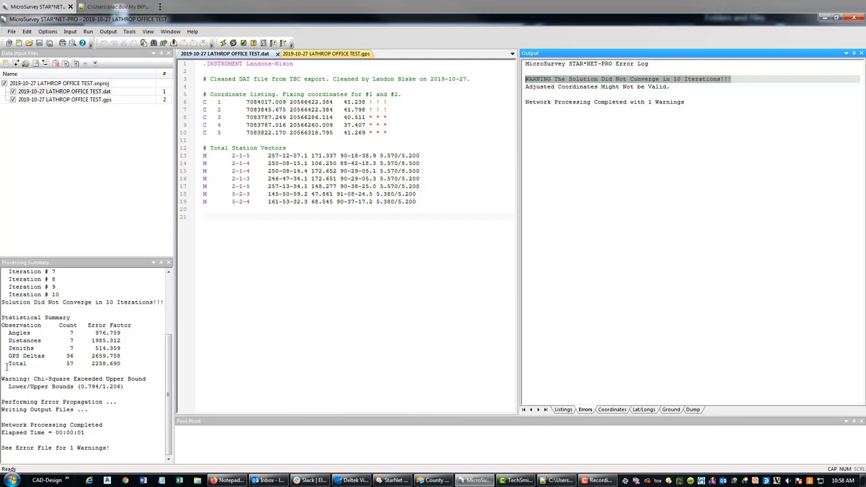
# Highlight the Statistical Summary error factors, total 2258.690, exceeding the chi-square bound.
pyautogui.click(128, 374)
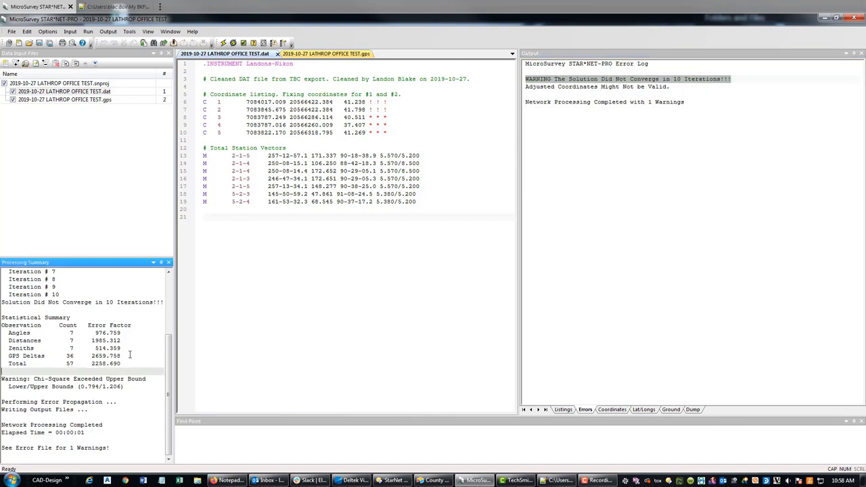
pyautogui.scroll(4, 130, 355)
pyautogui.scroll(-4, 102, 348)
pyautogui.click(75, 338)
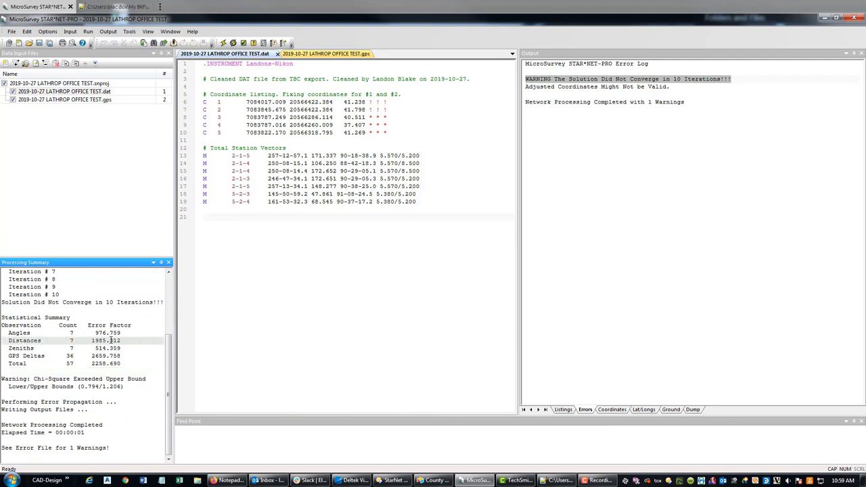
pyautogui.moveTo(10, 332); pyautogui.dragTo(127, 365)
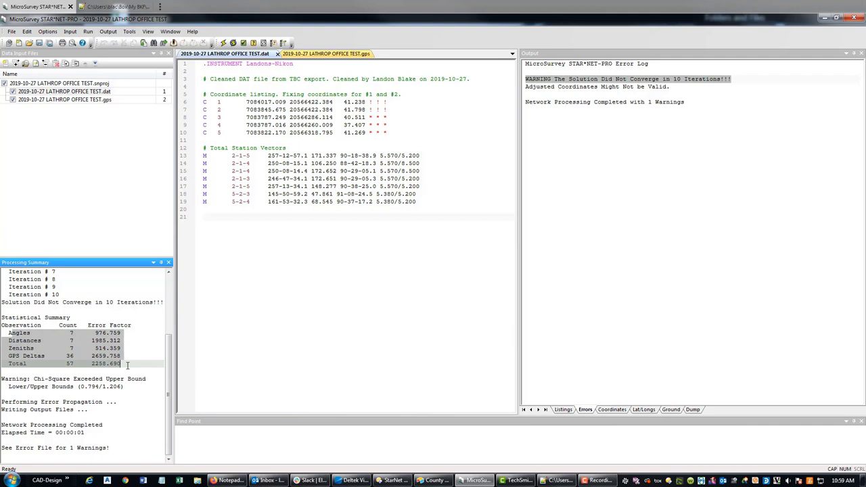
pyautogui.click(120, 372)
pyautogui.moveTo(107, 333)
pyautogui.mouseDown()
pyautogui.moveTo(127, 363)
pyautogui.moveTo(95, 333)
pyautogui.mouseUp()
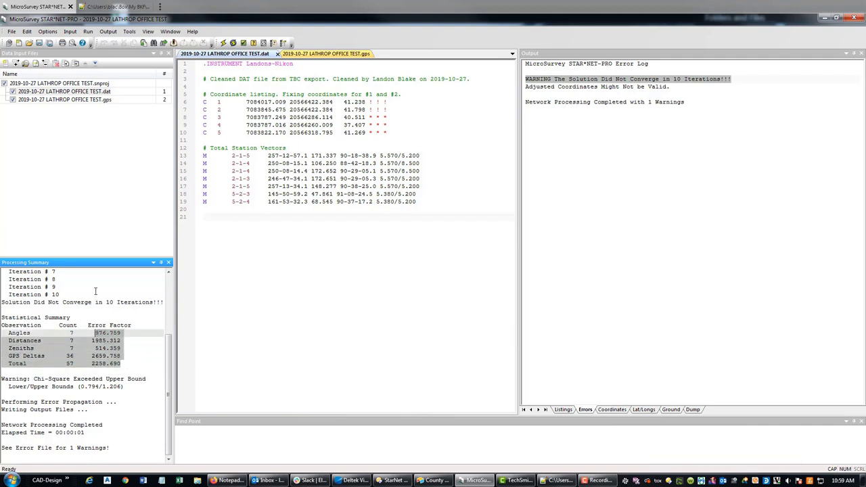
# Exclude the .gps file and rerun: 21 observations, total error factor 1119.632, still not converging.
pyautogui.click(401, 285)
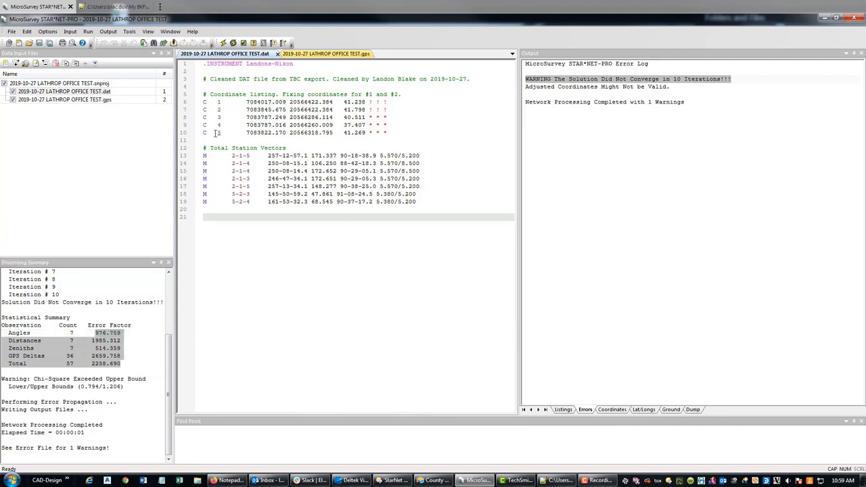
pyautogui.click(11, 92)
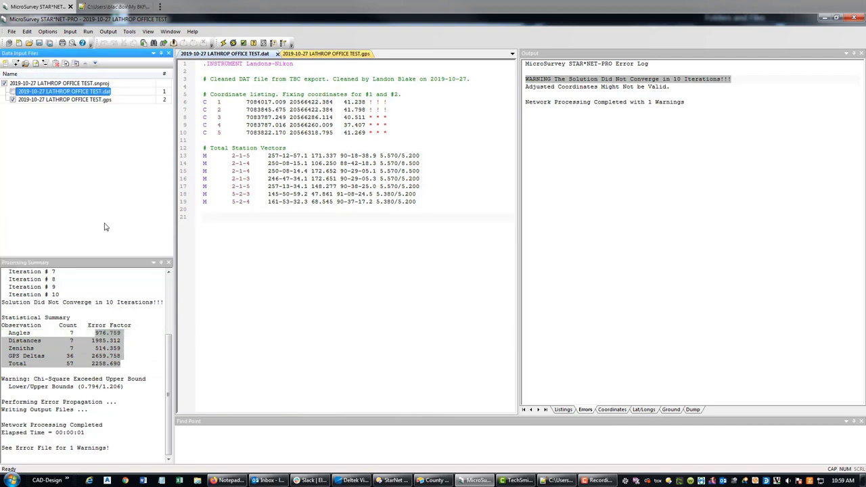
pyautogui.click(13, 98)
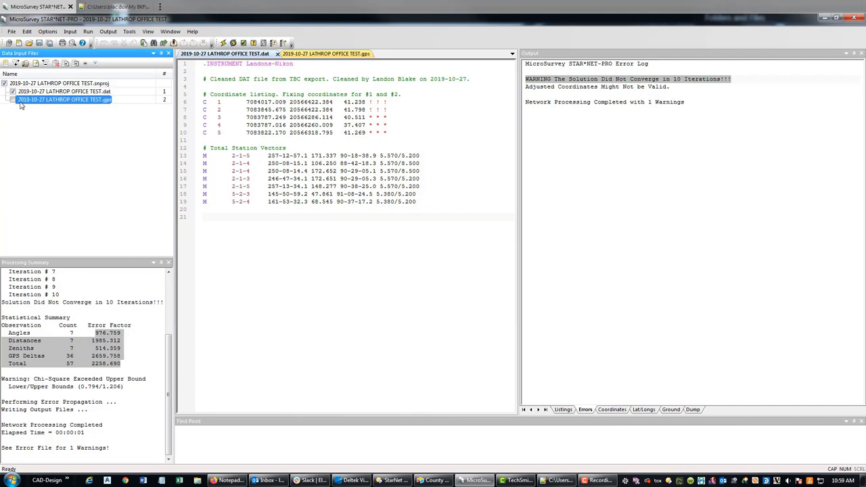
pyautogui.click(223, 44)
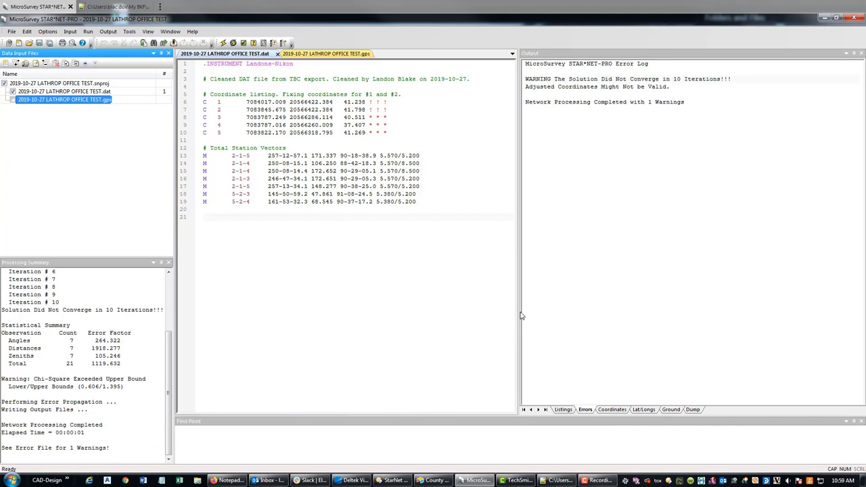
pyautogui.click(648, 147)
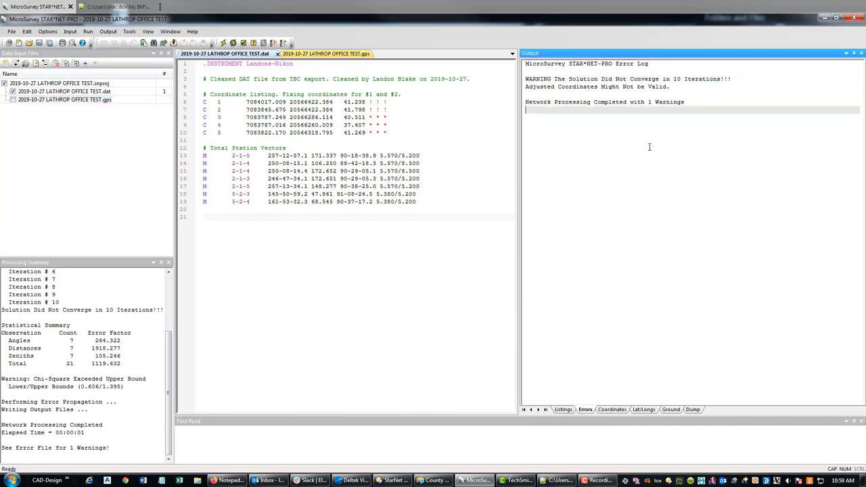
pyautogui.click(152, 339)
pyautogui.scroll(4, 153, 340)
pyautogui.scroll(-2, 141, 405)
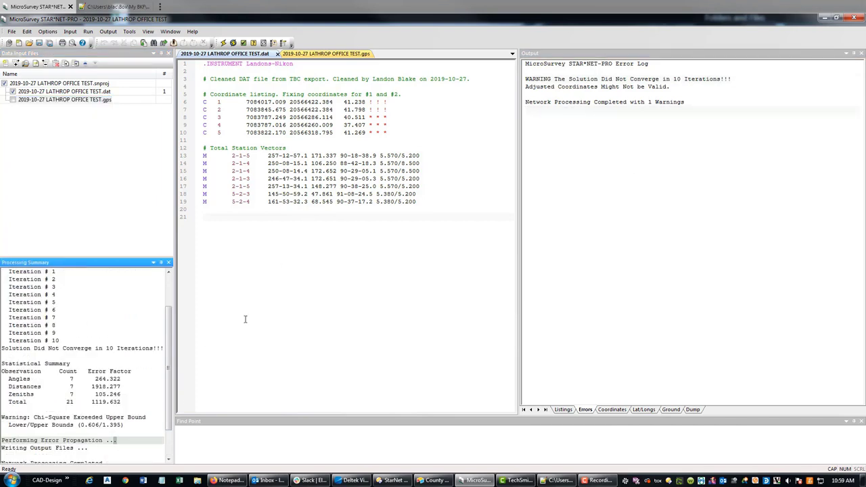
pyautogui.click(421, 212)
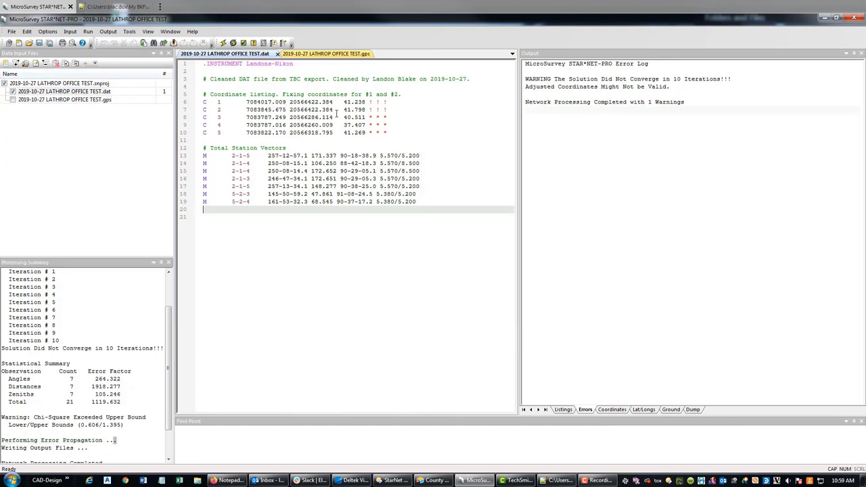
pyautogui.click(13, 93)
pyautogui.click(14, 98)
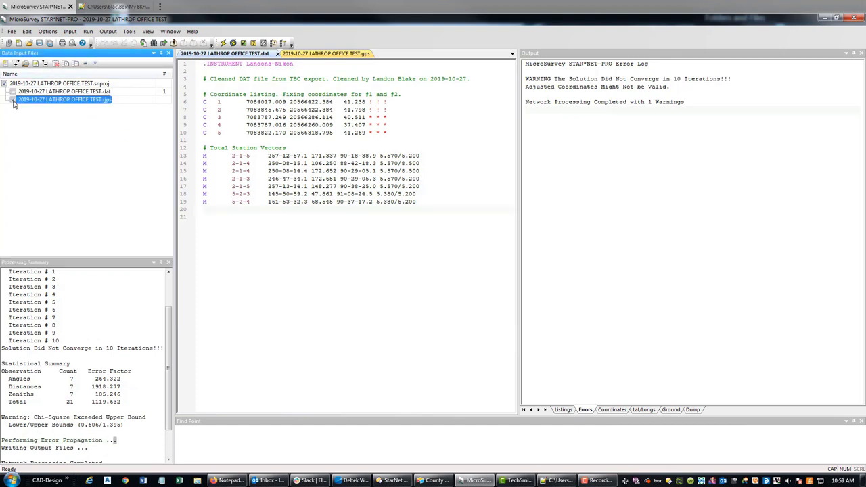
pyautogui.click(224, 43)
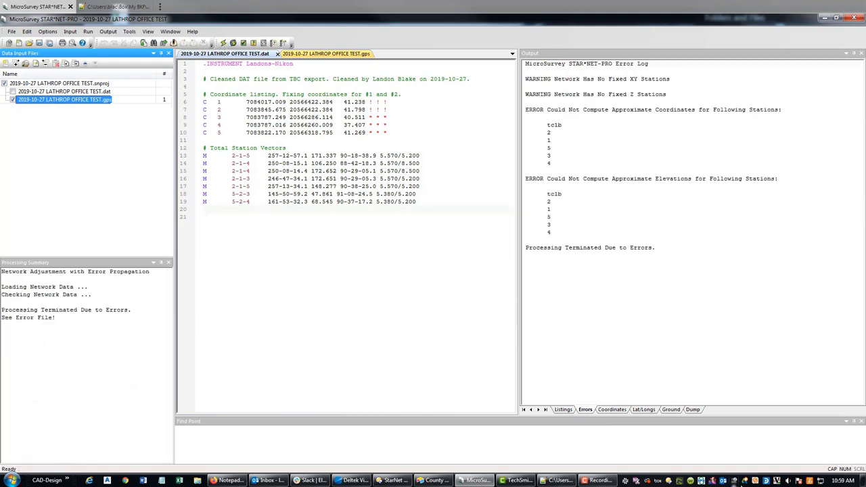
pyautogui.click(696, 288)
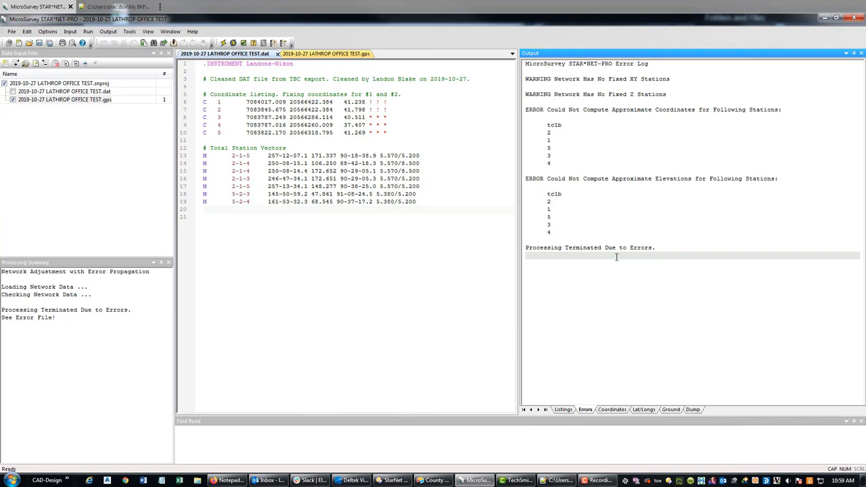
pyautogui.click(12, 99)
pyautogui.click(13, 92)
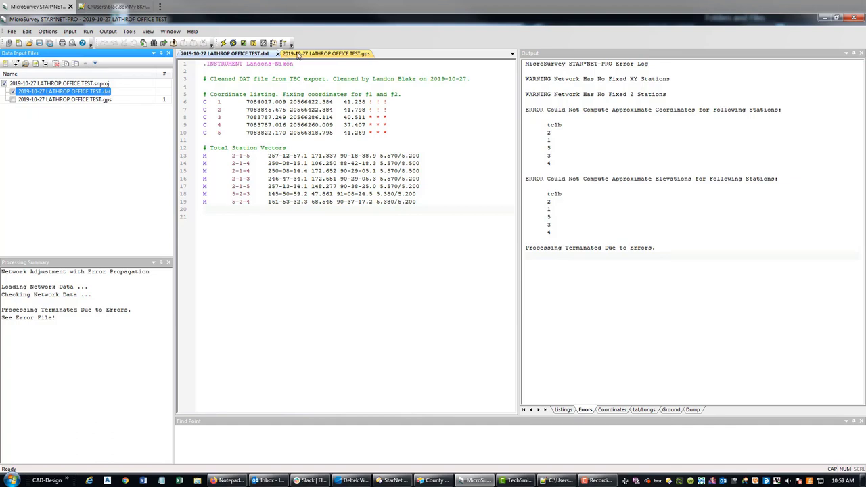
pyautogui.click(416, 139)
pyautogui.click(295, 167)
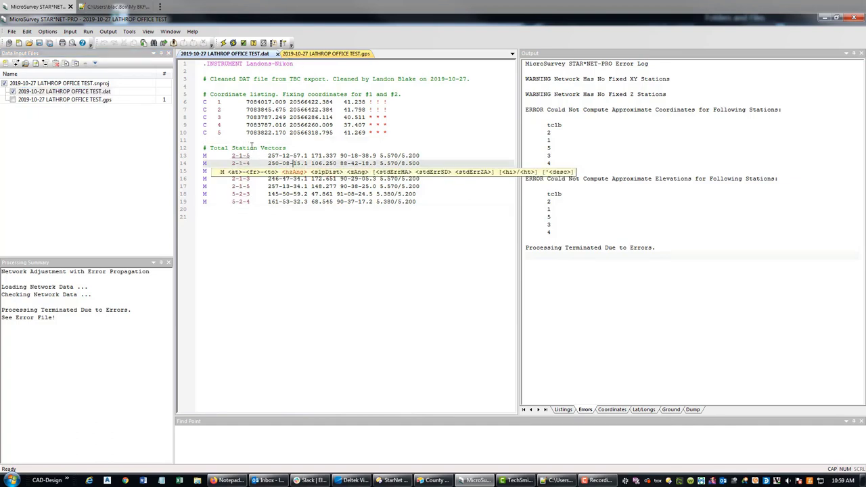
pyautogui.click(240, 162)
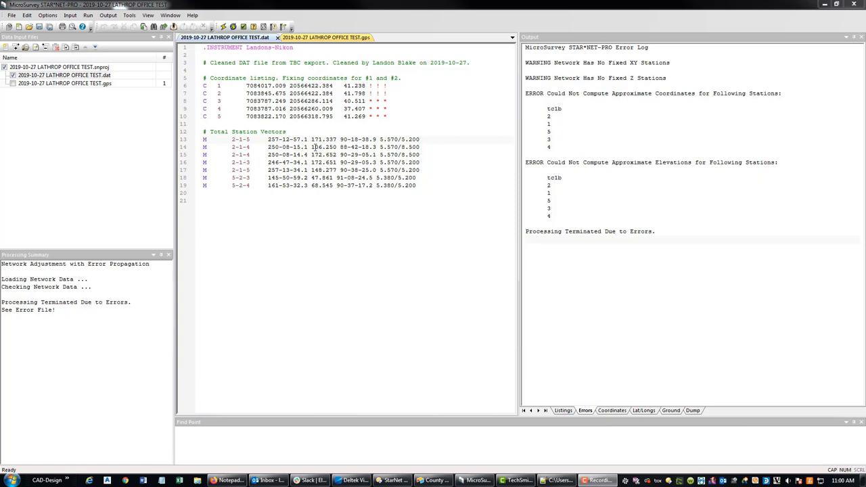
# Replace line 13's 171.337 readings with the 106.250 readings cut from line 14.
pyautogui.moveTo(312, 139); pyautogui.dragTo(414, 139)
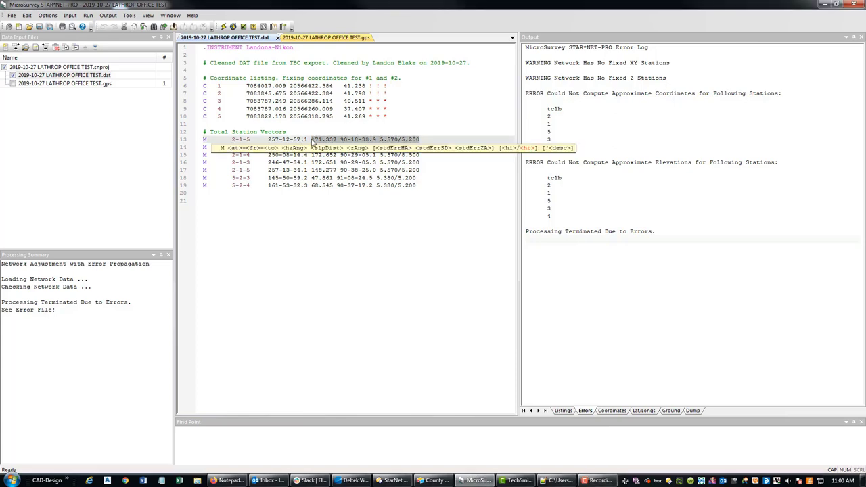
pyautogui.hotkey('ctrl', 'x')
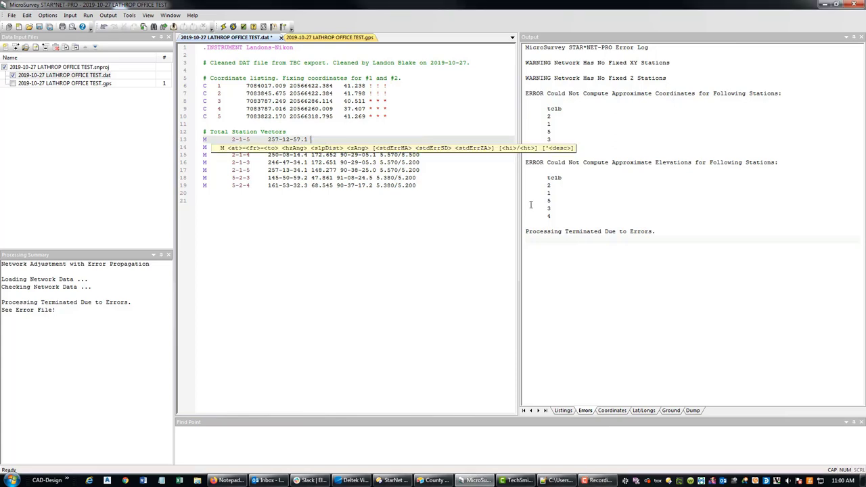
pyautogui.click(277, 270)
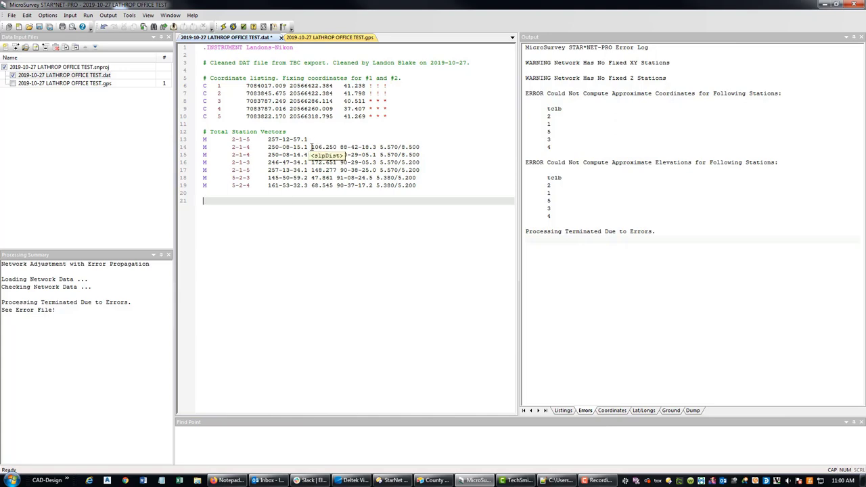
pyautogui.moveTo(312, 146); pyautogui.dragTo(419, 147)
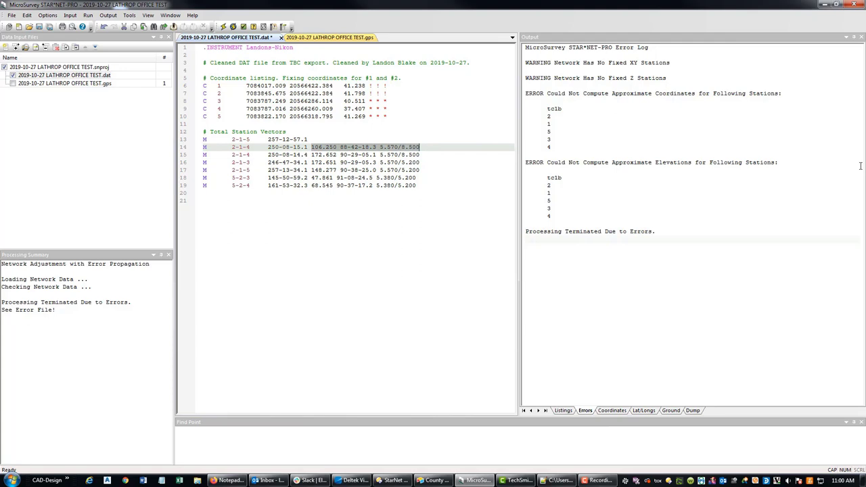
pyautogui.rightClick(342, 152)
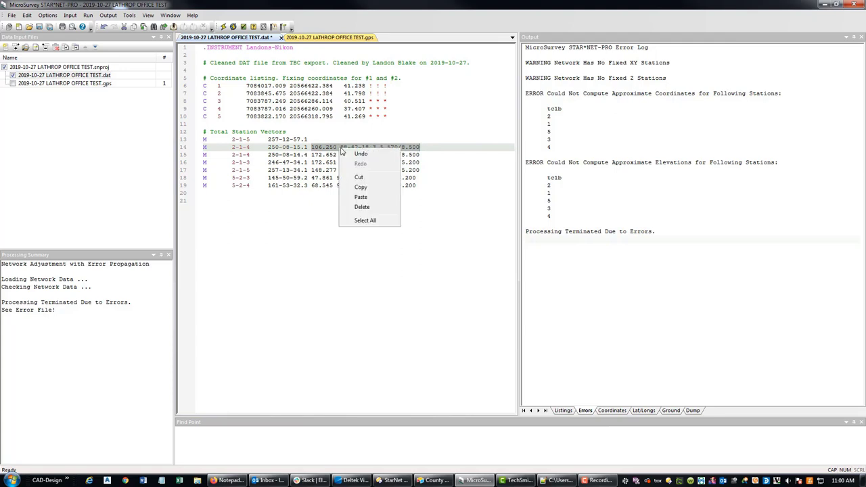
pyautogui.click(363, 174)
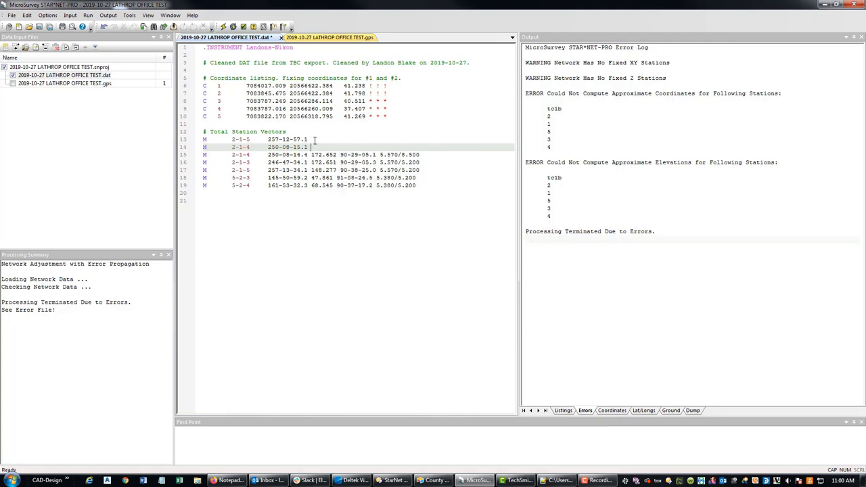
pyautogui.press('Up')
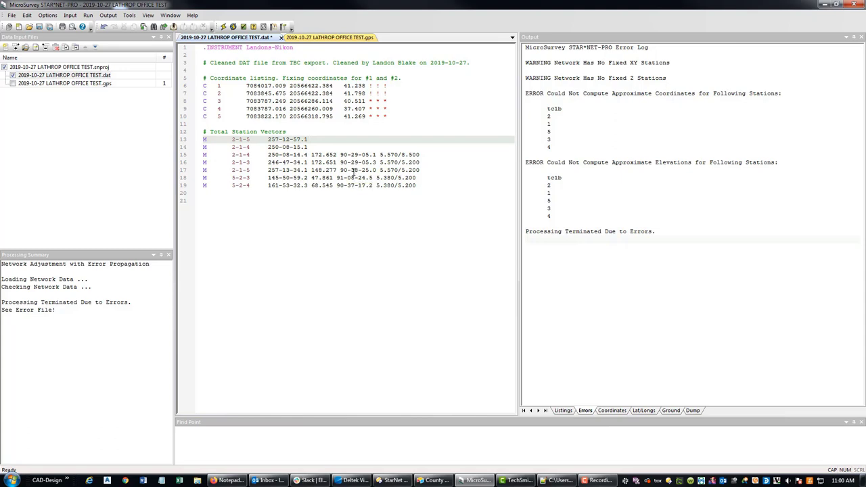
pyautogui.hotkey('ctrl', 'v')
# Delete the leftover 2-1-4 angle-only line and clear line 15's 172.651 readings.
pyautogui.click(312, 147)
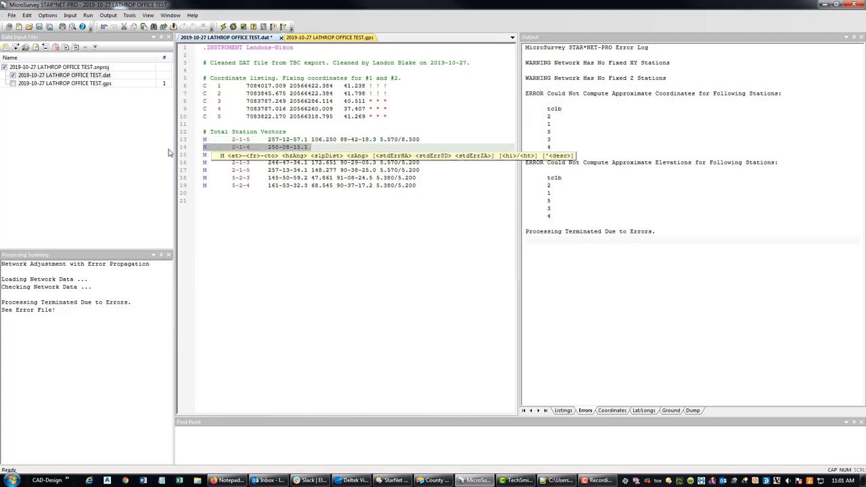
pyautogui.hotkey('shift', 'Home')
pyautogui.press('BackSpace')
pyautogui.press('Delete')
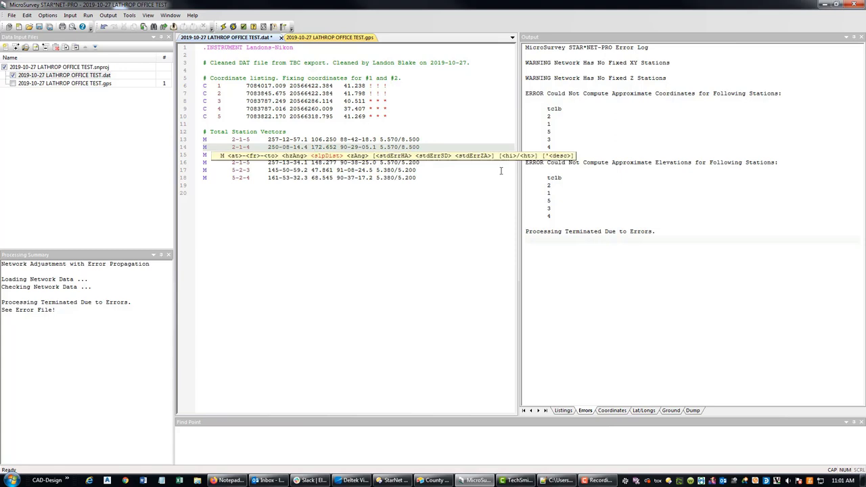
pyautogui.click(371, 232)
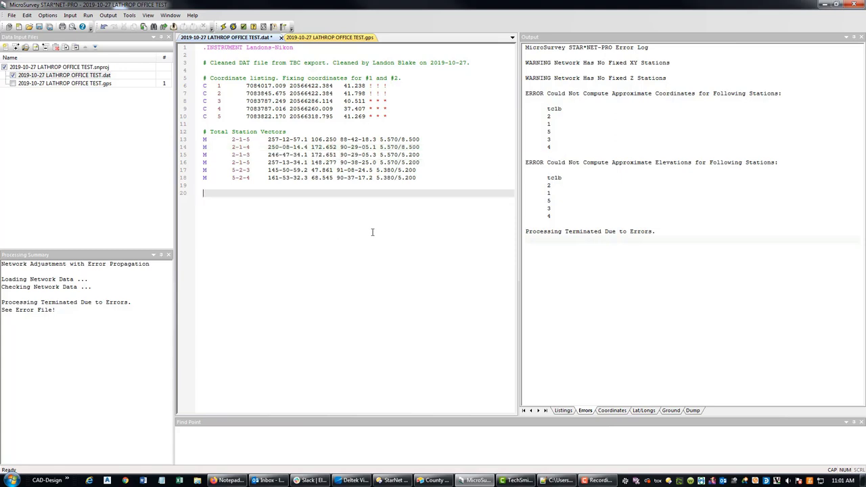
pyautogui.doubleClick(309, 154)
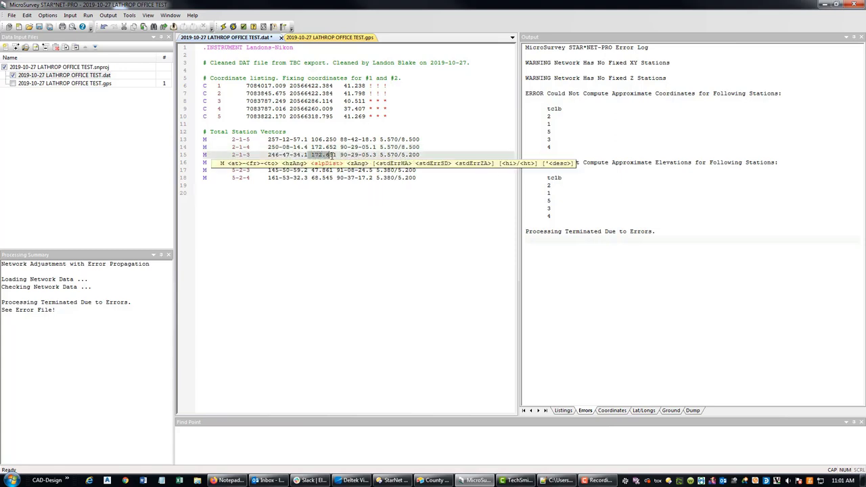
pyautogui.keyDown('shift'); pyautogui.click(422, 155); pyautogui.keyUp('shift')
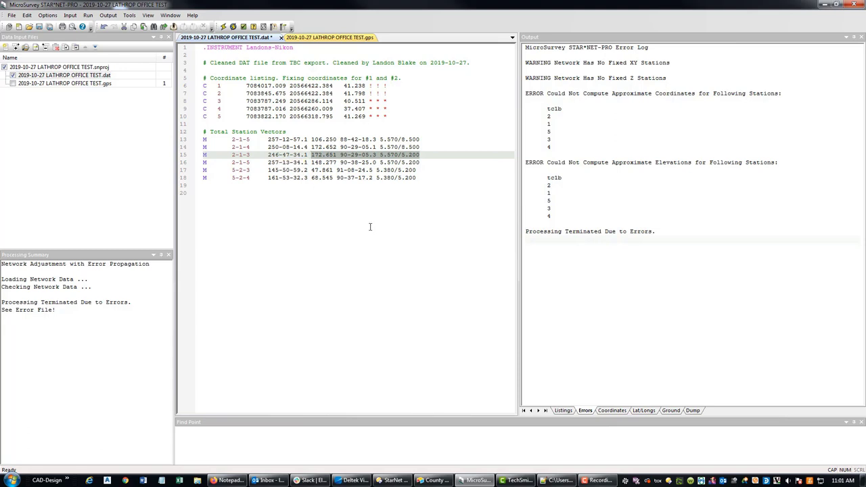
pyautogui.press('Delete')
pyautogui.press('Delete')
pyautogui.press('Delete')
pyautogui.press('Delete')
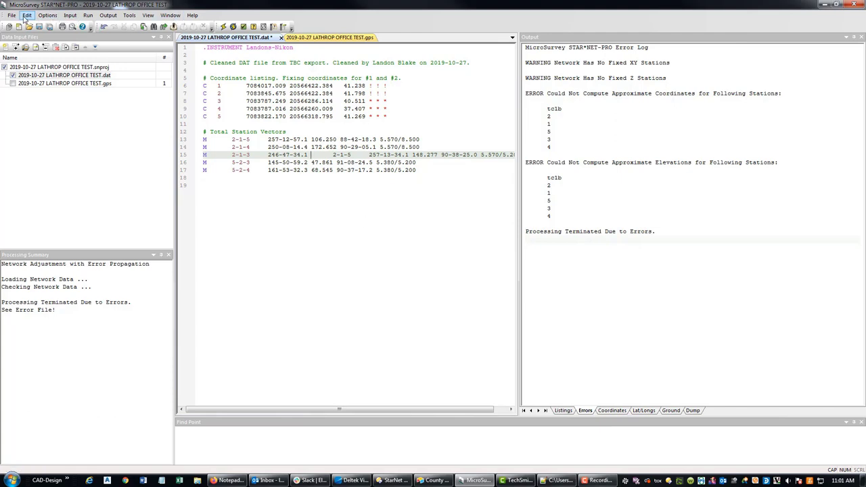
# Undo the line join and copy line 16's 148.277 readings onto the 2-1-3 line.
pyautogui.click(105, 27)
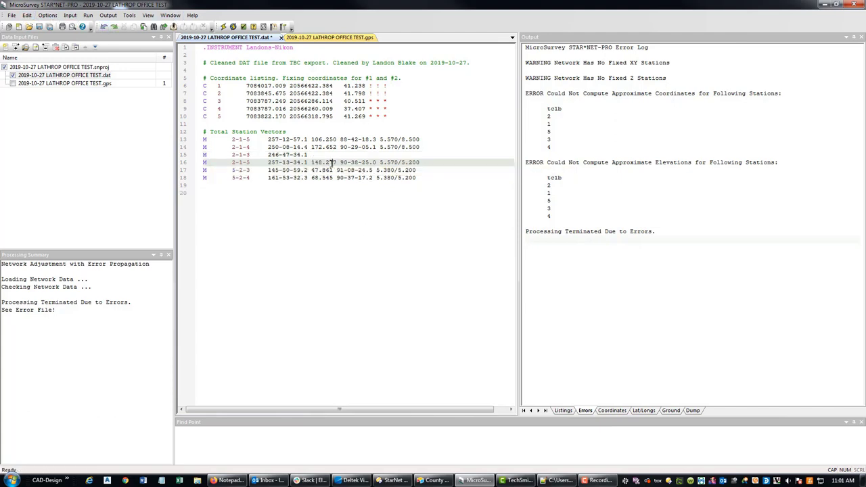
pyautogui.moveTo(312, 163); pyautogui.dragTo(423, 162)
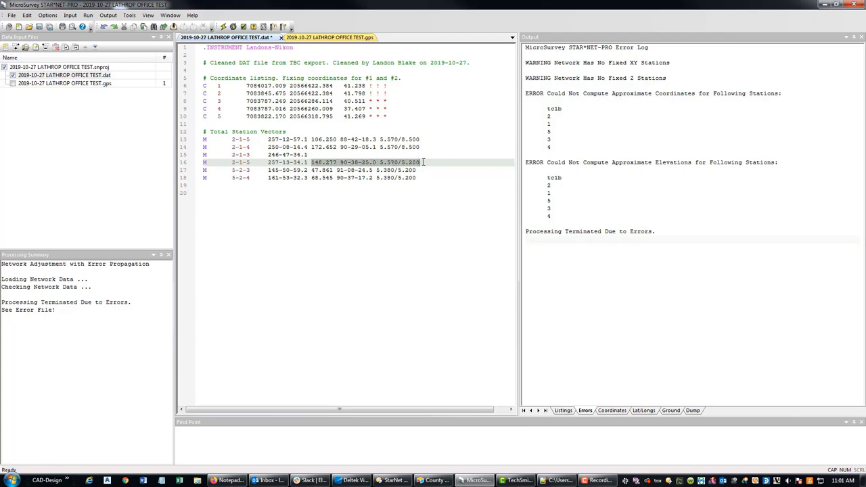
pyautogui.hotkey('ctrl', 'v')
pyautogui.click(320, 155)
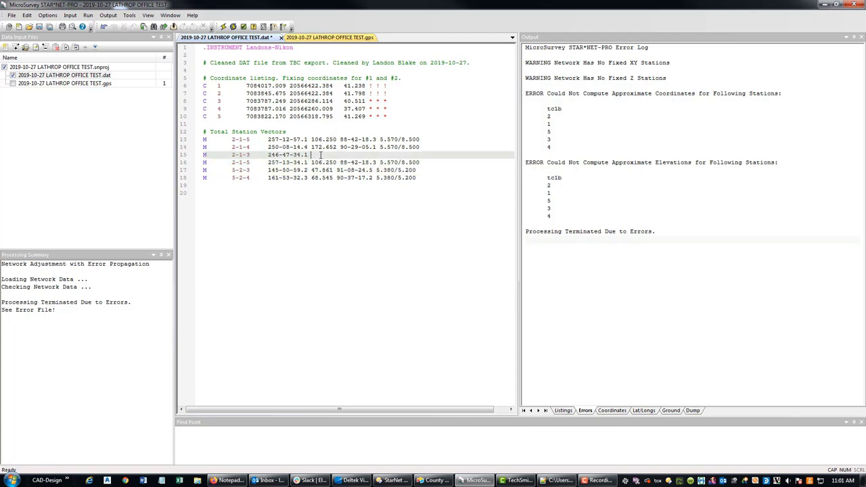
pyautogui.hotkey('ctrl', 'v')
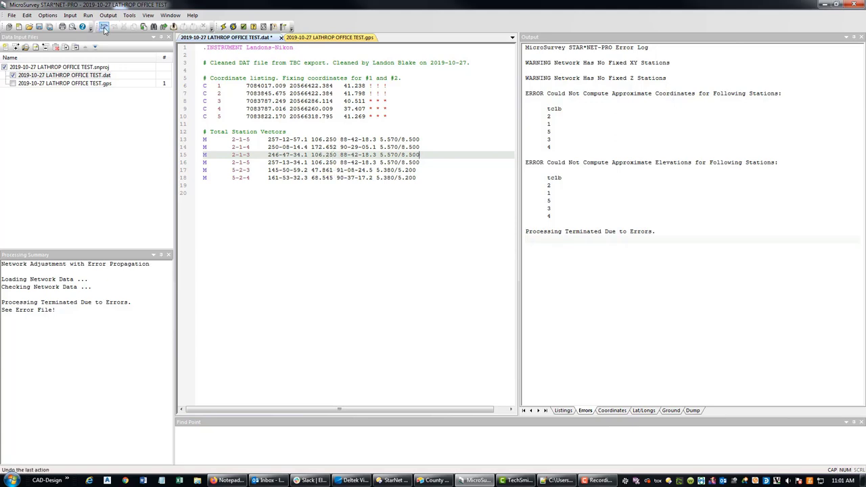
pyautogui.click(104, 27)
pyautogui.click(103, 27)
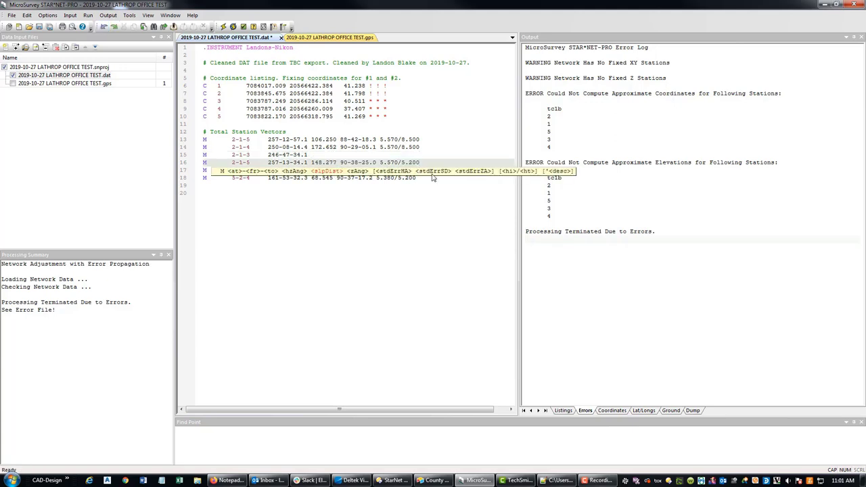
pyautogui.press('Down')
pyautogui.press('Down')
pyautogui.moveTo(311, 162); pyautogui.dragTo(424, 162)
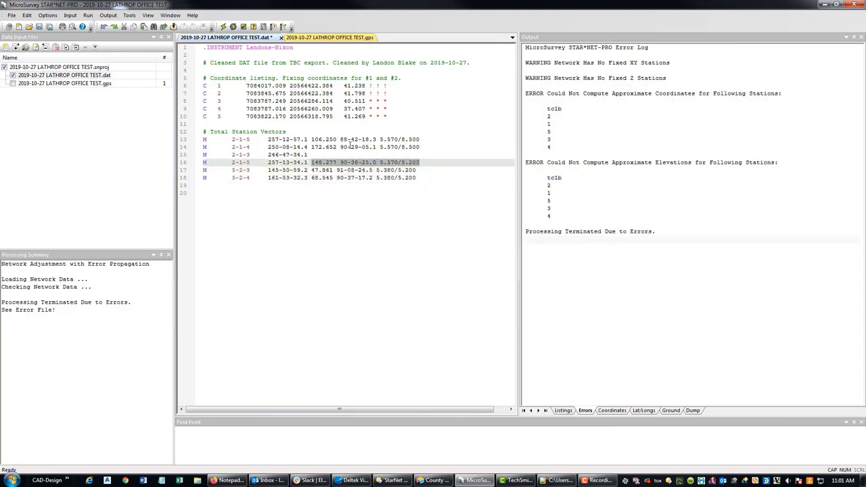
pyautogui.click(323, 155)
pyautogui.hotkey('ctrl', 'v')
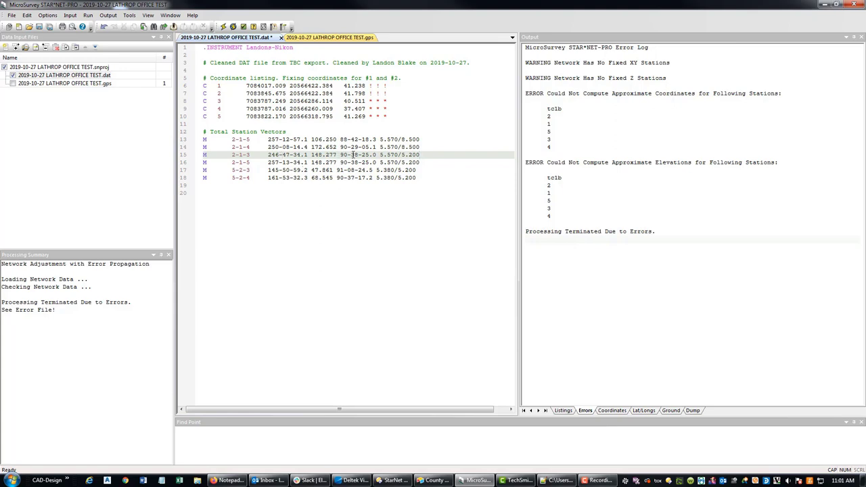
# Replace line 16's readings with 106.300 88-42-20.9 5.570/8.500 and tighten the spacing.
pyautogui.click(333, 163)
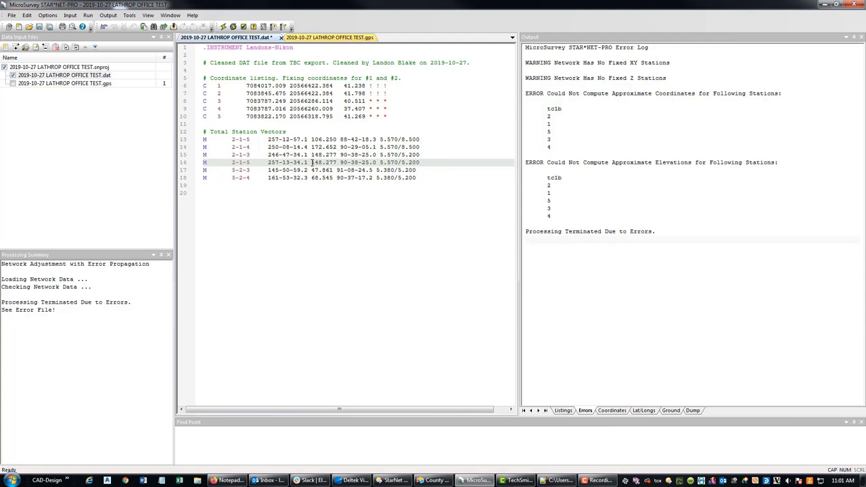
pyautogui.click(273, 163)
pyautogui.hotkey('alt', 'Tab')
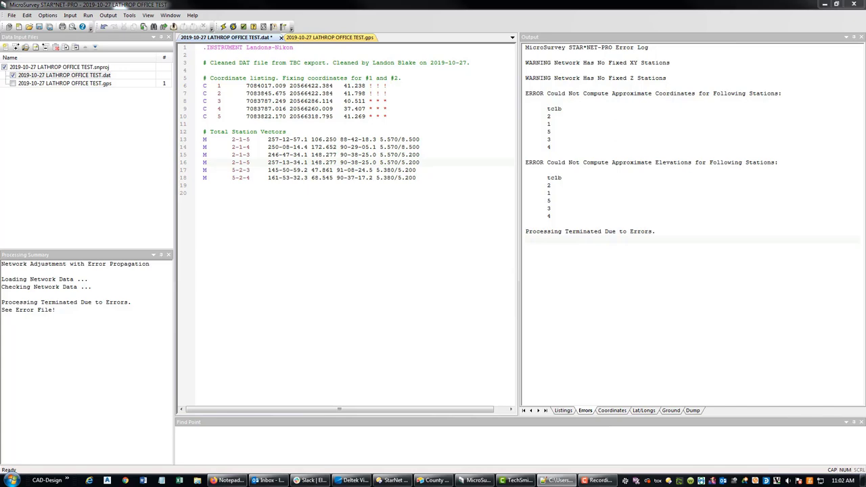
pyautogui.click(319, 195)
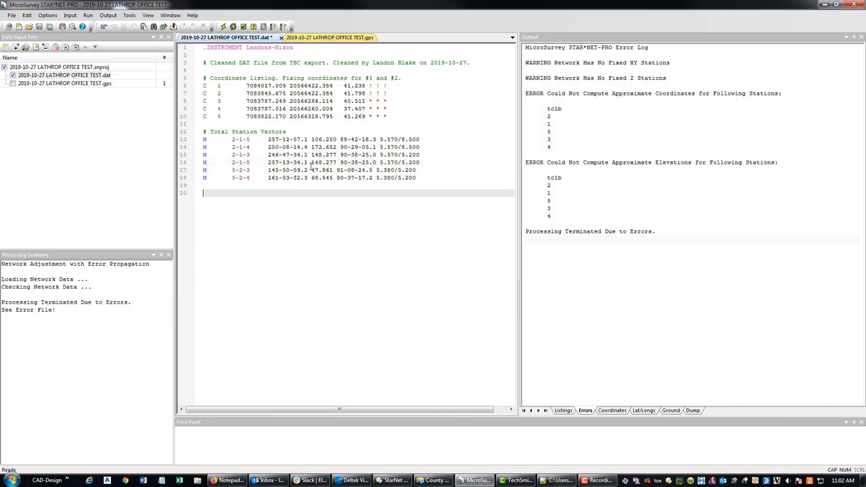
pyautogui.click(313, 169)
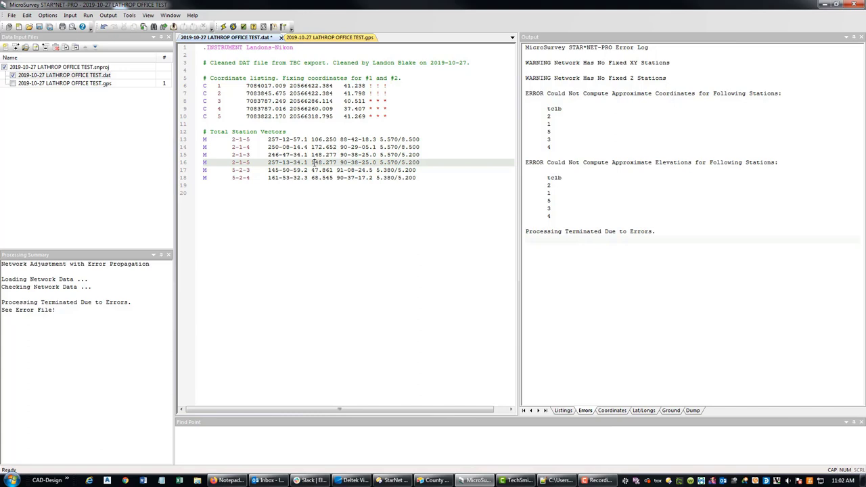
pyautogui.moveTo(312, 163); pyautogui.dragTo(420, 162)
pyautogui.hotkey('ctrl', 'v')
pyautogui.click(374, 194)
pyautogui.click(286, 177)
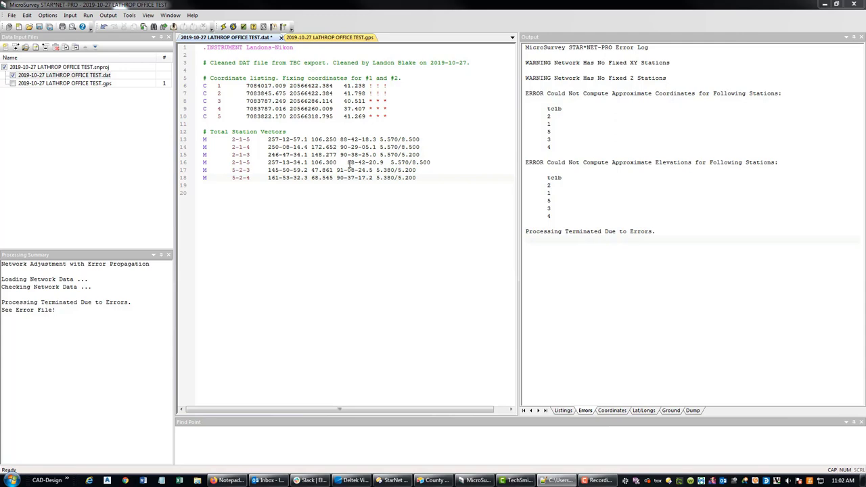
pyautogui.click(349, 164)
pyautogui.press('BackSpace')
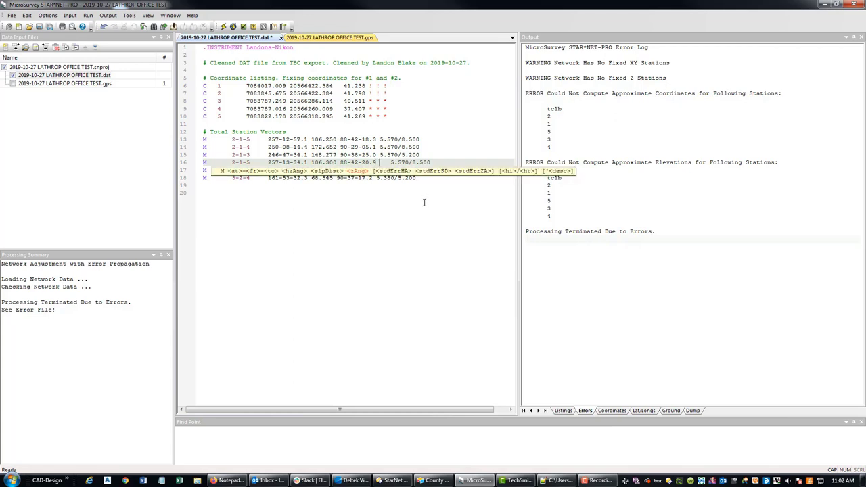
# Remove the gap before 5.570/8.500, save the .dat, and run the network adjustment.
pyautogui.press('Delete')
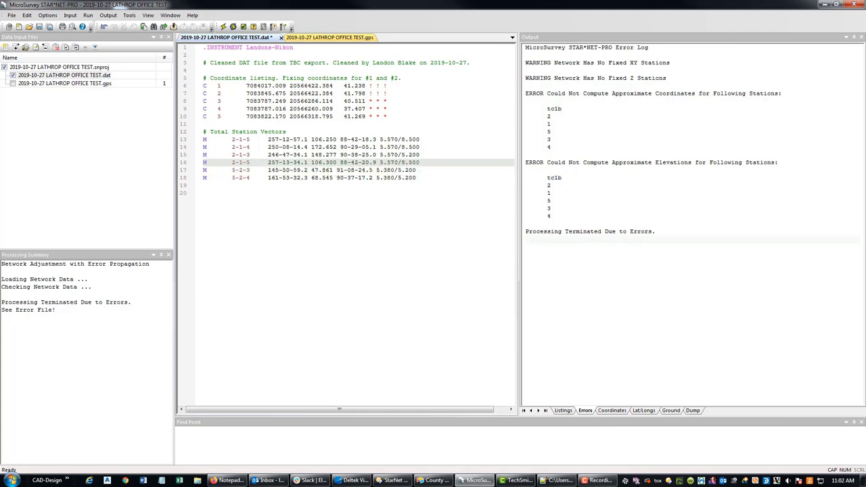
pyautogui.click(243, 27)
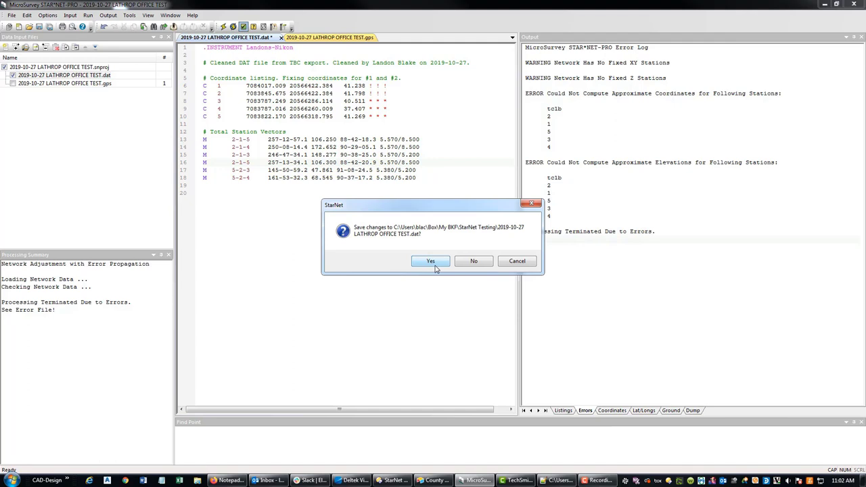
pyautogui.click(430, 261)
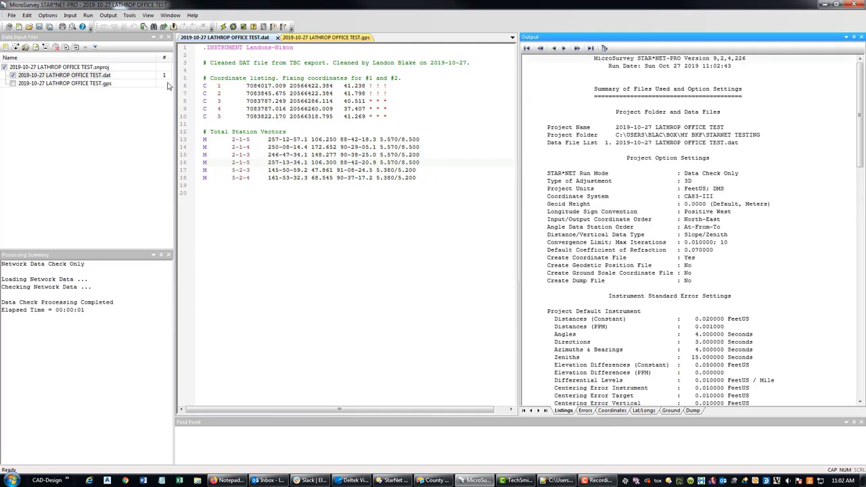
pyautogui.click(223, 27)
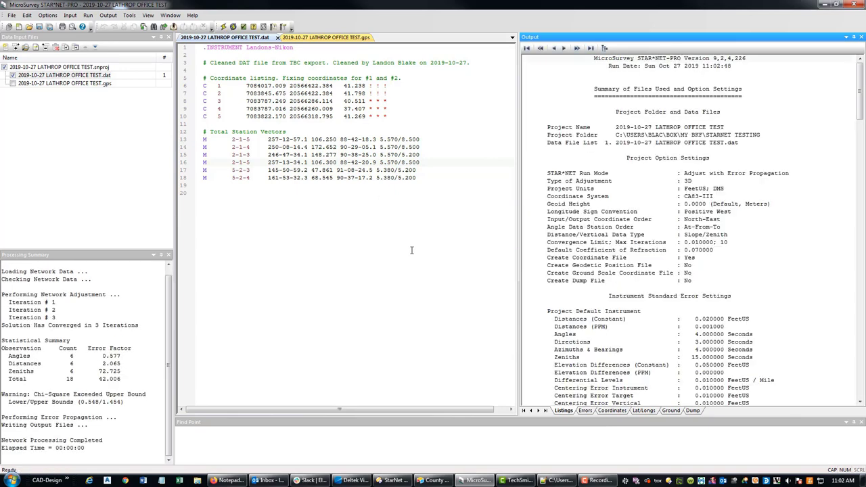
# Check the summary: converged in 3 iterations, zeniths 72.725, total 42.006, chi-square exceeded.
pyautogui.click(115, 380)
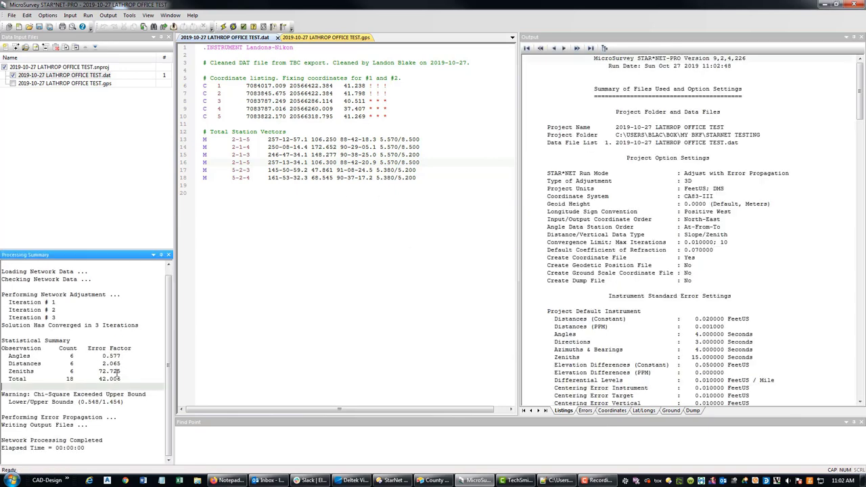
pyautogui.click(641, 238)
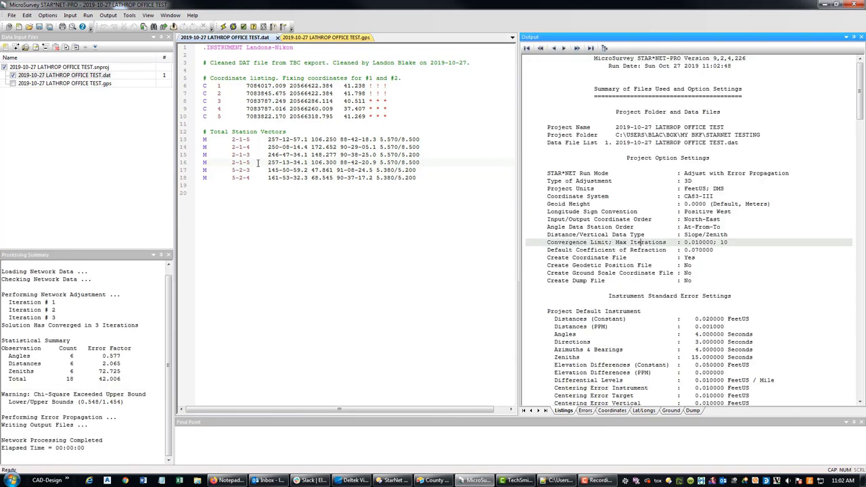
pyautogui.click(80, 317)
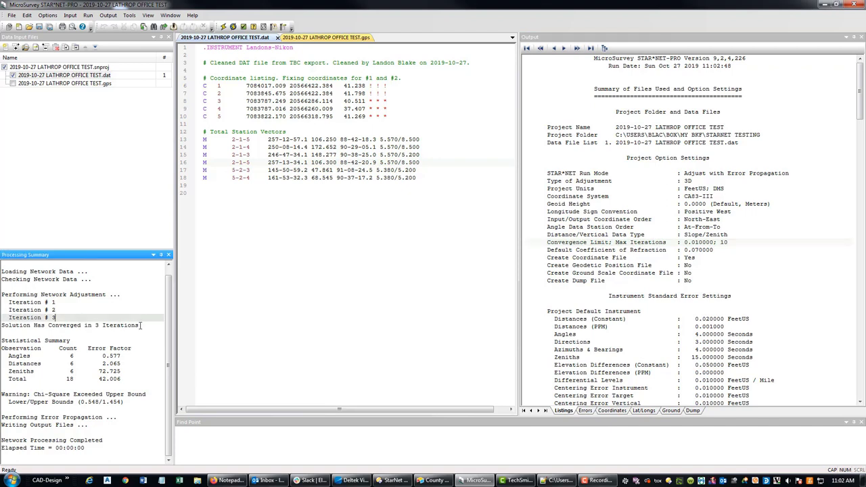
pyautogui.moveTo(140, 326); pyautogui.dragTo(3, 325)
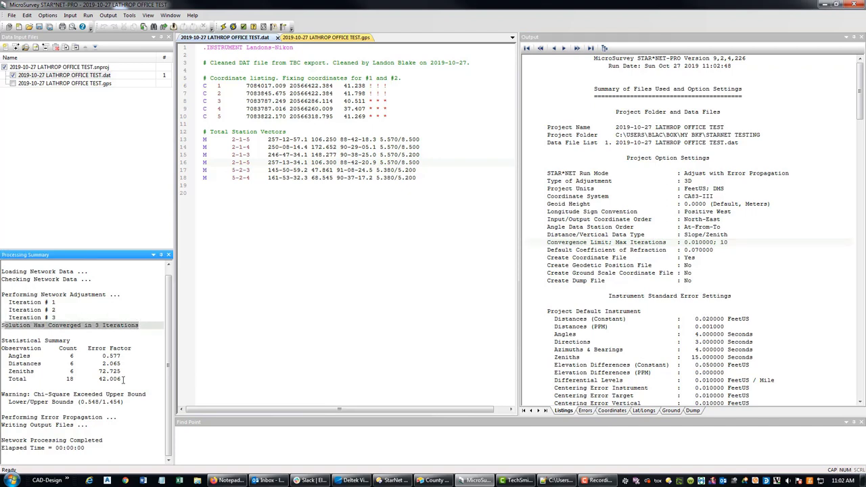
pyautogui.moveTo(123, 379); pyautogui.dragTo(120, 371)
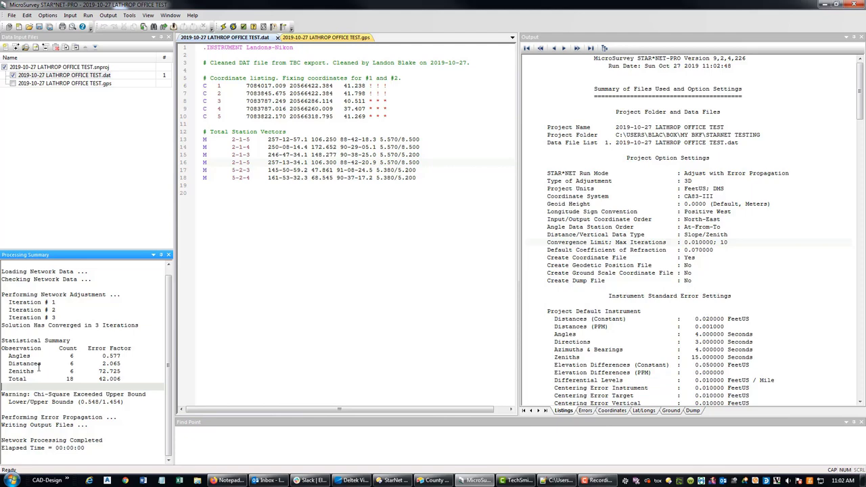
pyautogui.click(88, 377)
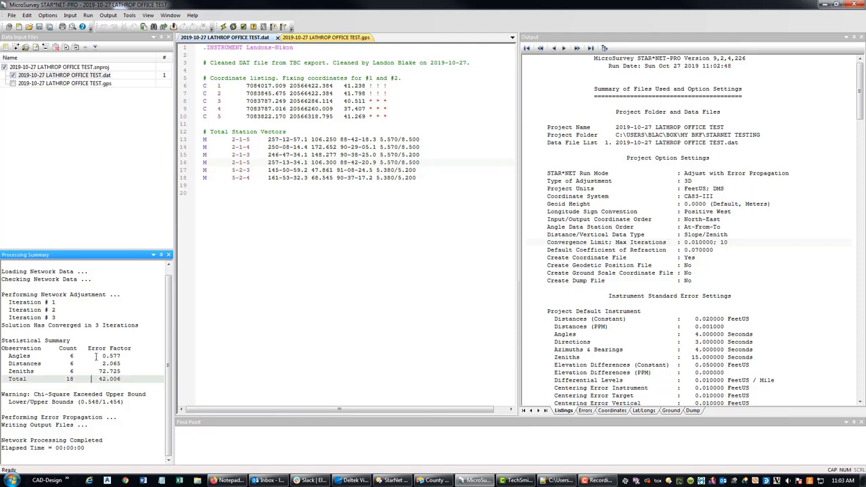
pyautogui.moveTo(9, 357); pyautogui.dragTo(130, 367)
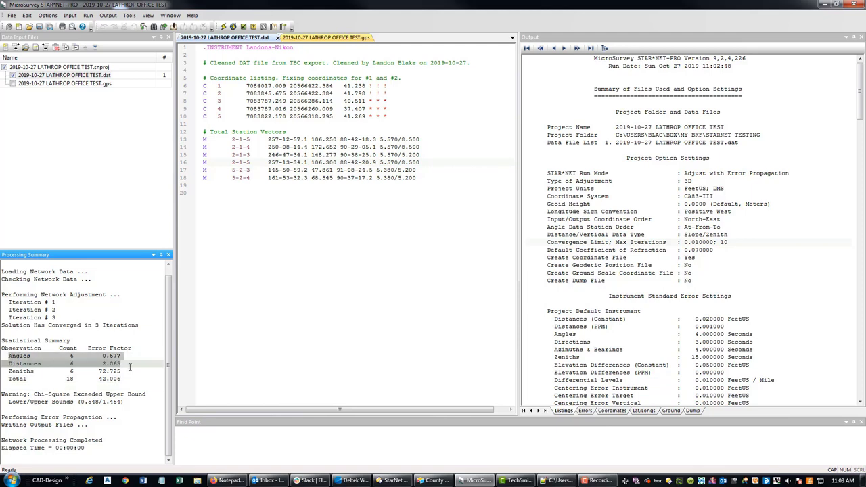
pyautogui.click(102, 372)
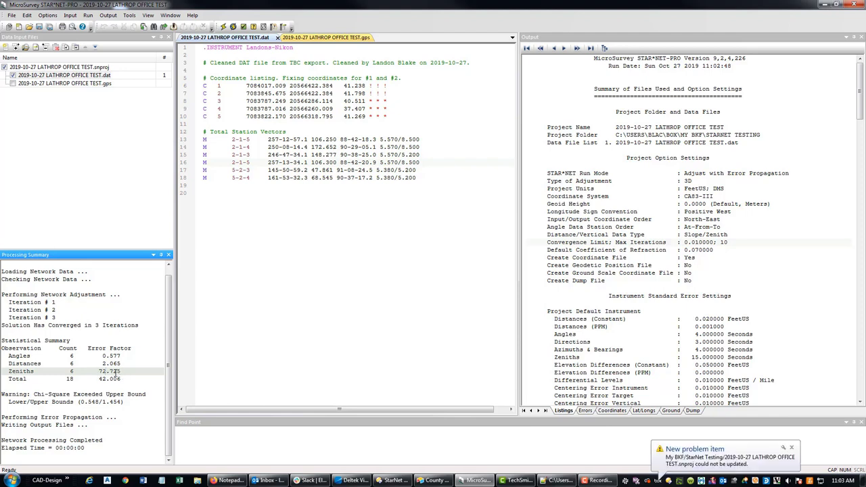
pyautogui.moveTo(123, 372); pyautogui.dragTo(110, 371)
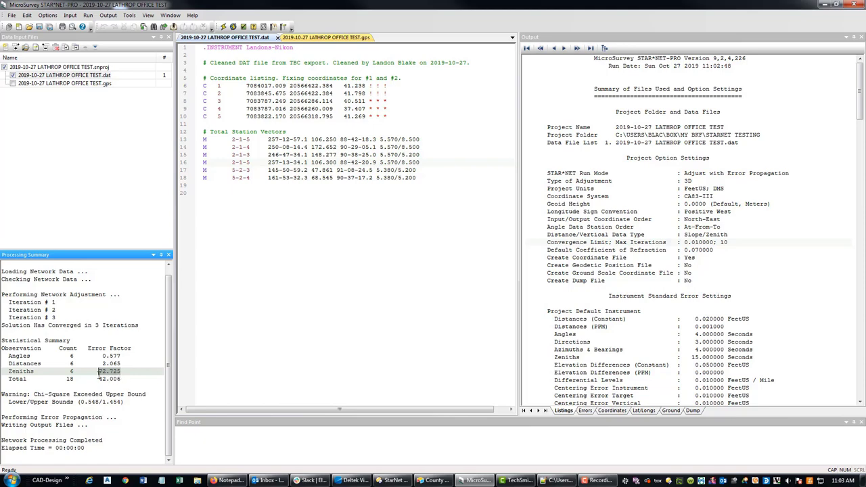
pyautogui.click(701, 270)
pyautogui.scroll(-3, 737, 282)
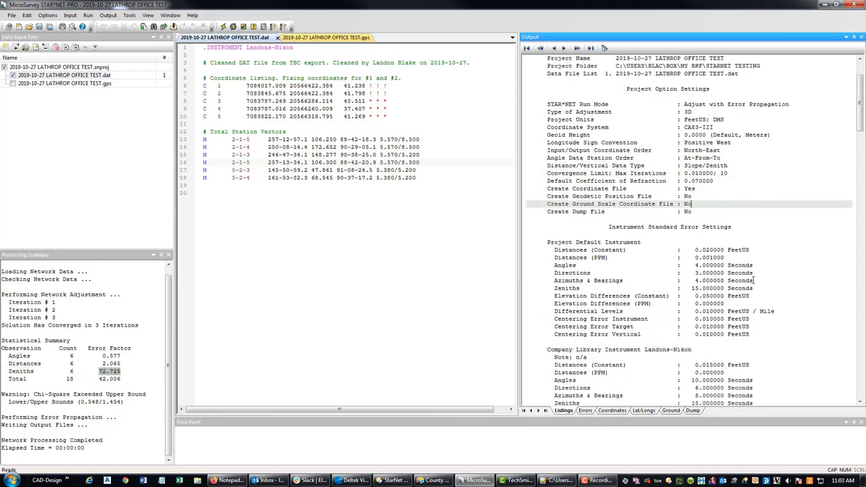
pyautogui.scroll(3, 753, 279)
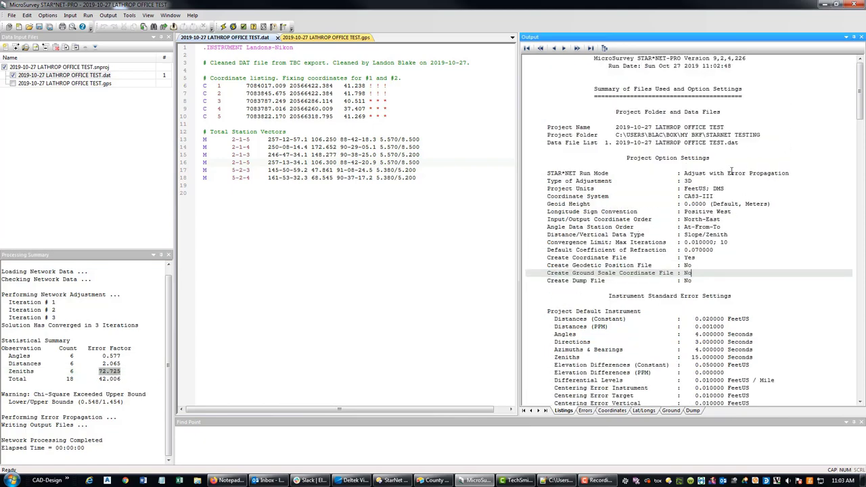
pyautogui.scroll(-2, 731, 171)
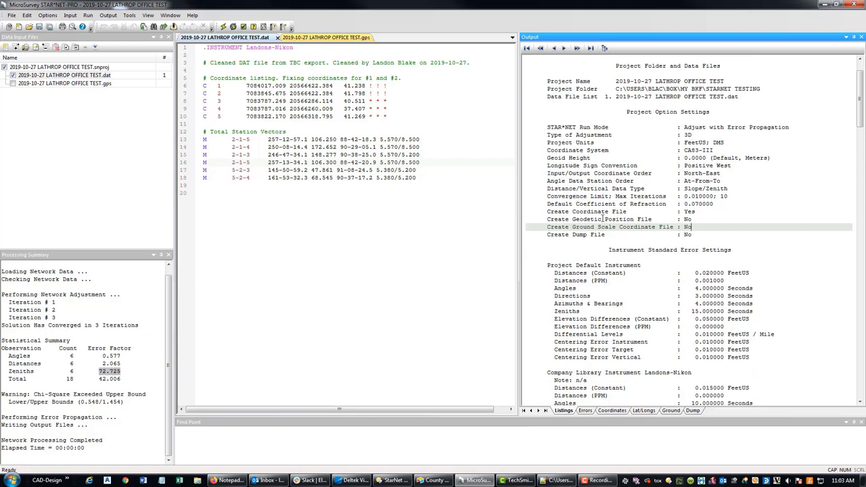
pyautogui.scroll(-4, 737, 177)
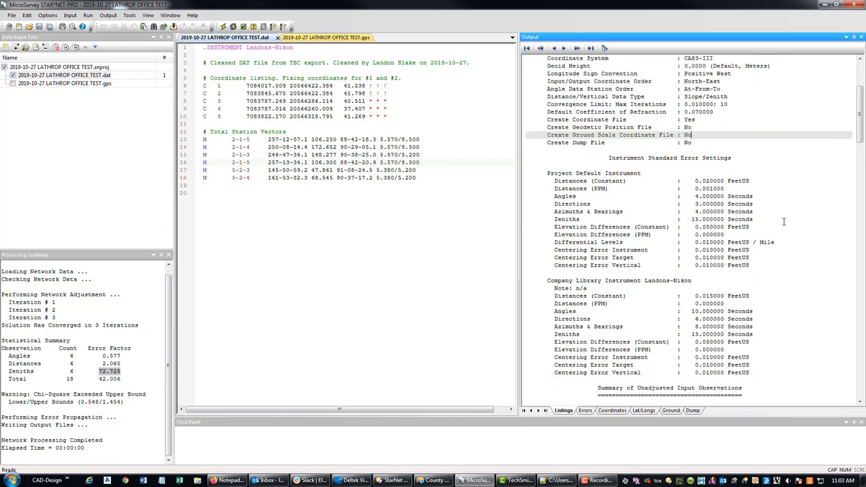
pyautogui.scroll(-2, 783, 221)
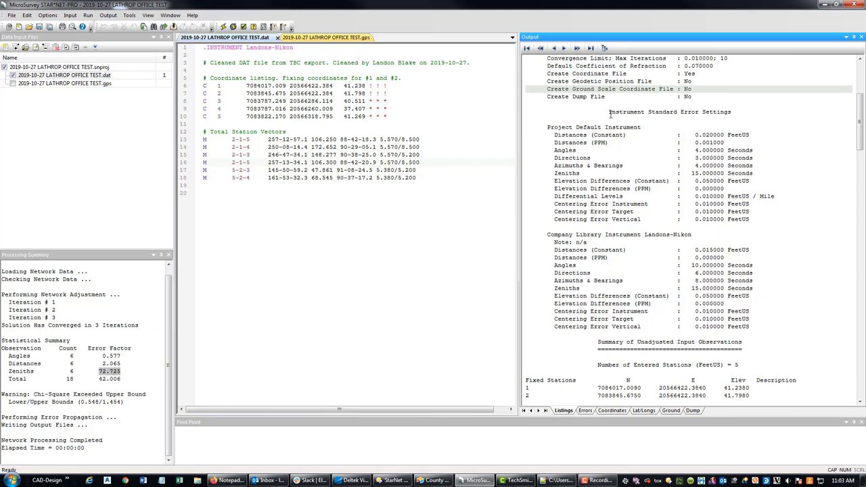
pyautogui.moveTo(608, 112); pyautogui.dragTo(689, 150)
pyautogui.scroll(5, 688, 150)
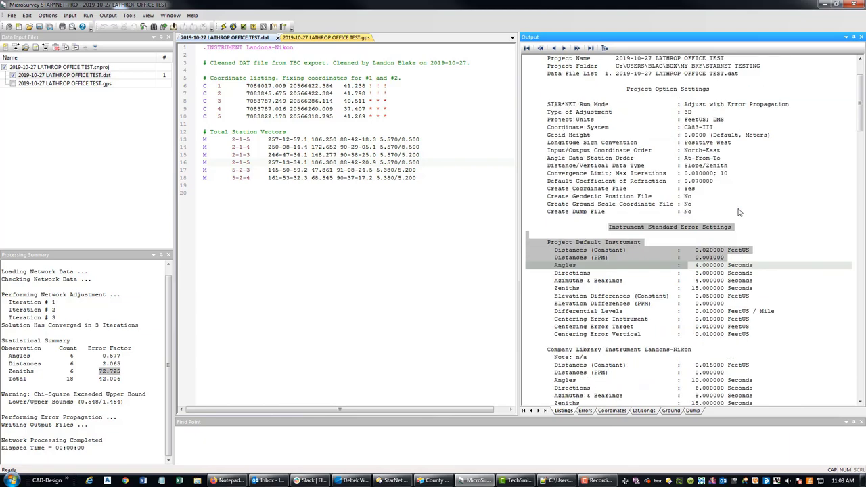
pyautogui.click(818, 146)
pyautogui.moveTo(540, 107); pyautogui.dragTo(735, 215)
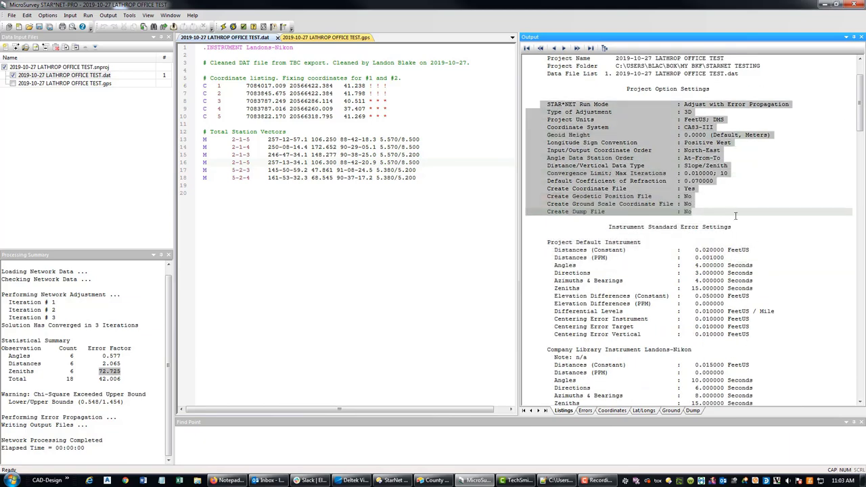
pyautogui.scroll(-2, 727, 223)
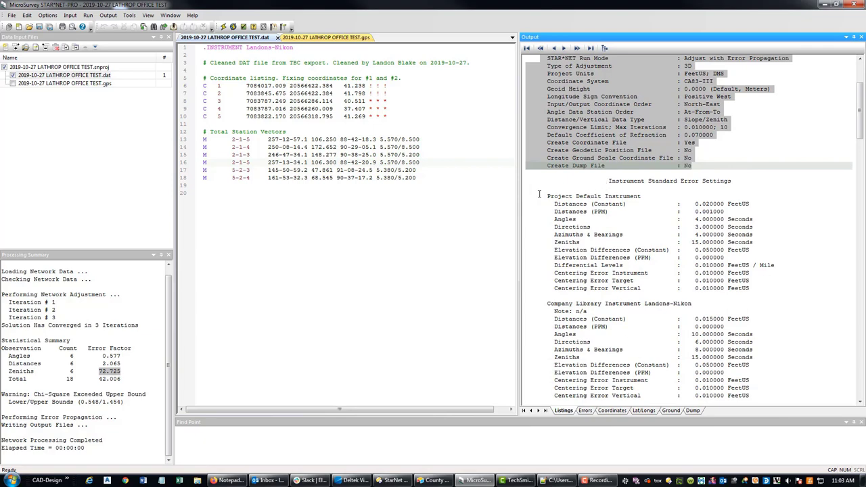
pyautogui.moveTo(538, 194); pyautogui.dragTo(764, 289)
pyautogui.scroll(-3, 708, 191)
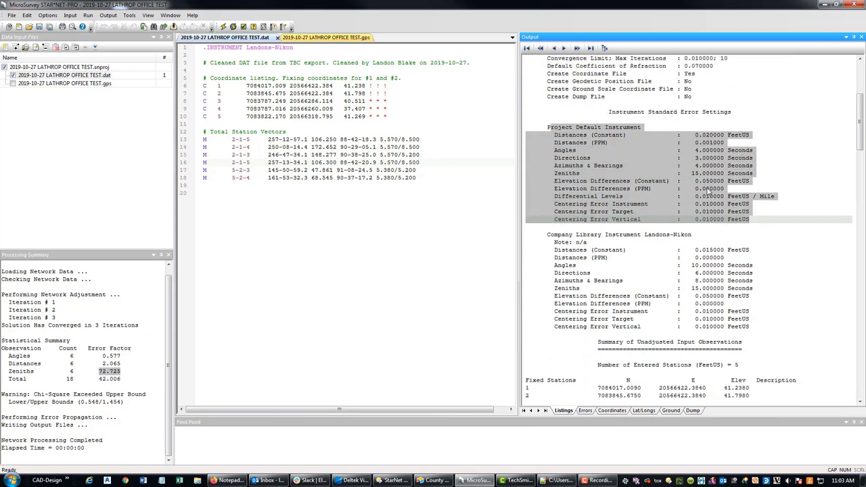
pyautogui.moveTo(548, 234); pyautogui.dragTo(753, 332)
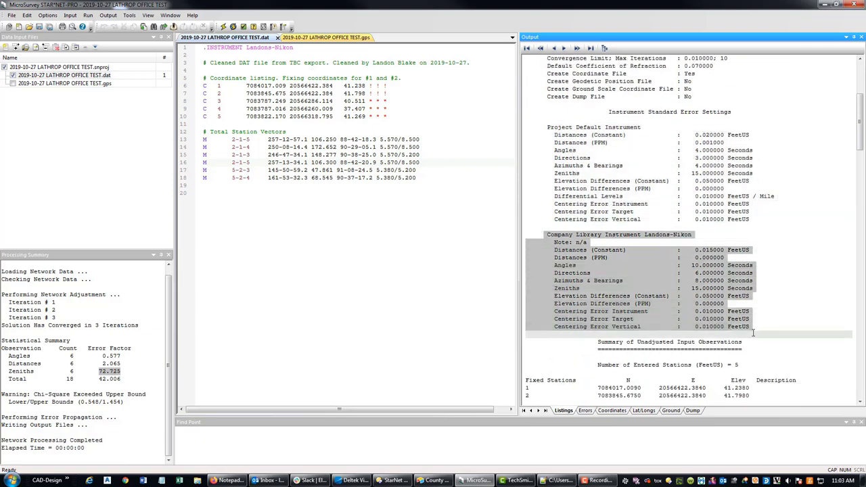
pyautogui.moveTo(539, 127); pyautogui.dragTo(749, 219)
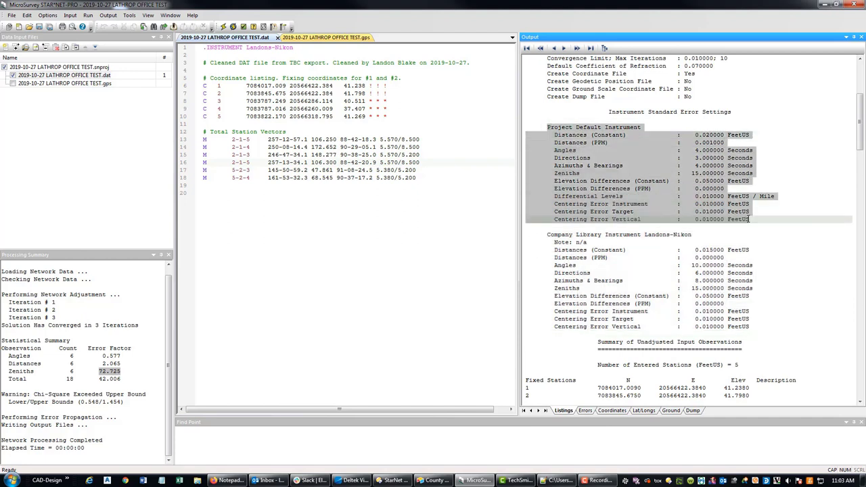
pyautogui.moveTo(548, 234); pyautogui.dragTo(752, 324)
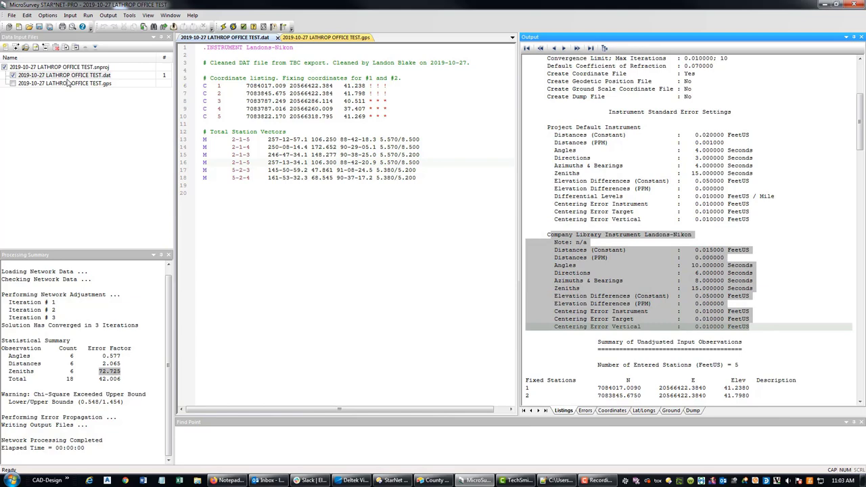
pyautogui.scroll(-9, 765, 203)
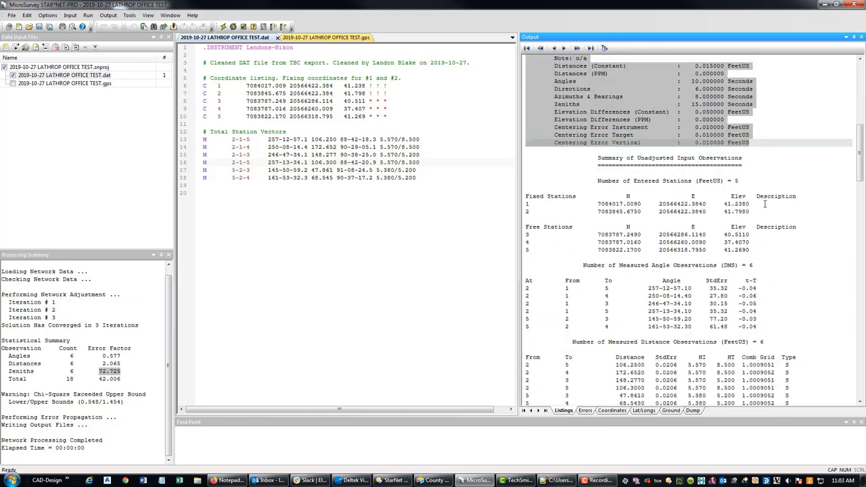
pyautogui.click(765, 201)
pyautogui.click(698, 179)
pyautogui.moveTo(527, 178); pyautogui.dragTo(794, 190)
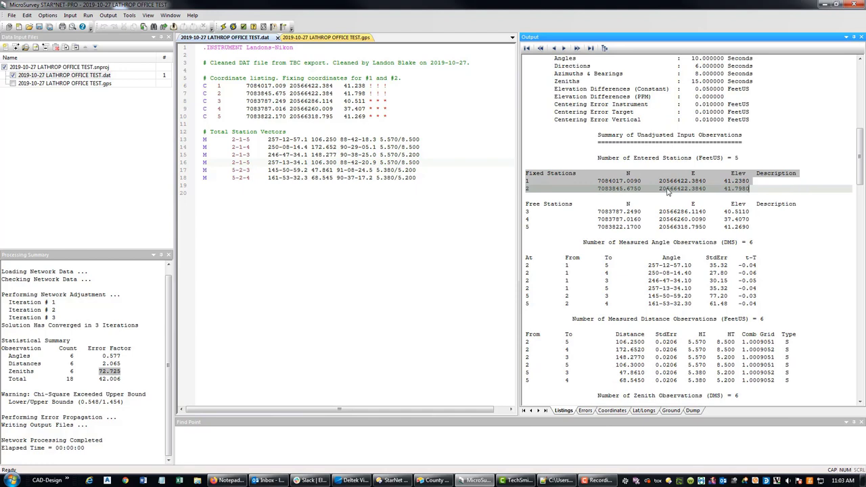
pyautogui.scroll(-2, 736, 200)
pyautogui.click(738, 205)
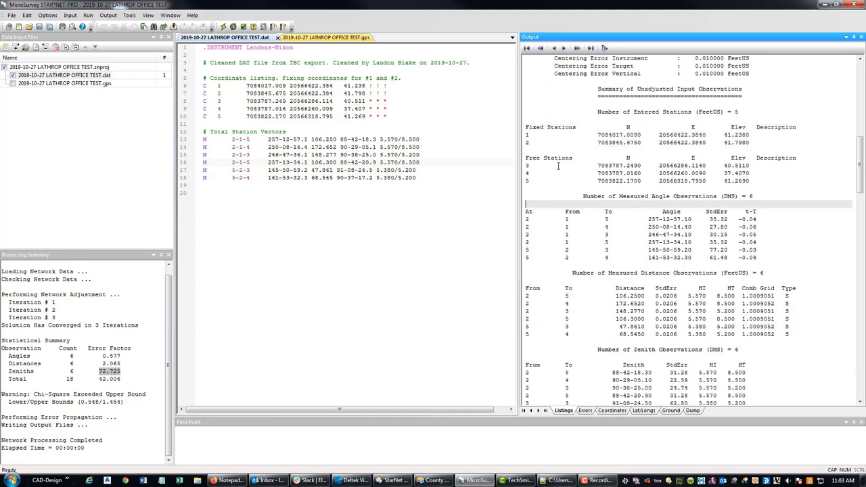
pyautogui.moveTo(527, 158); pyautogui.dragTo(771, 180)
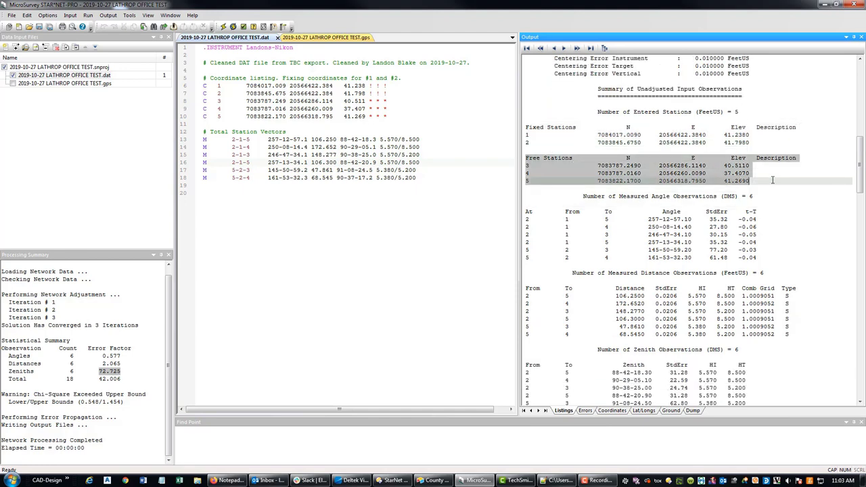
pyautogui.scroll(-2, 789, 188)
pyautogui.moveTo(582, 150); pyautogui.dragTo(820, 215)
pyautogui.scroll(-2, 822, 218)
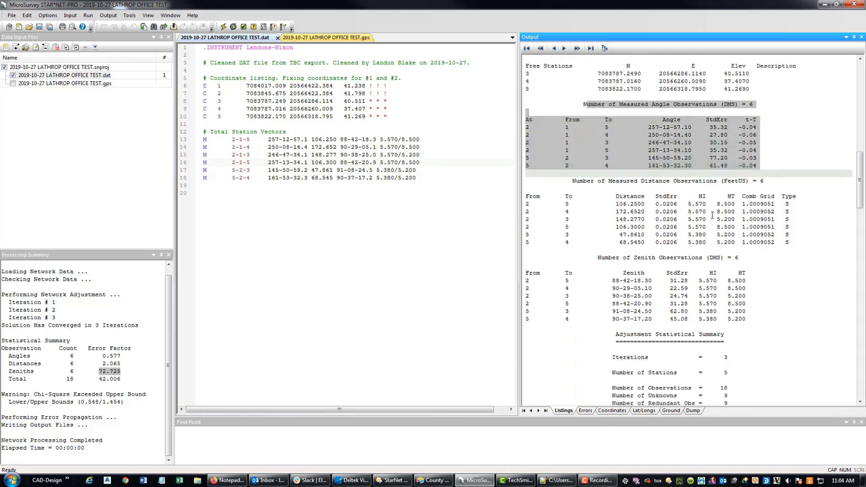
pyautogui.moveTo(733, 219); pyautogui.dragTo(734, 227)
pyautogui.moveTo(709, 121); pyautogui.dragTo(741, 178)
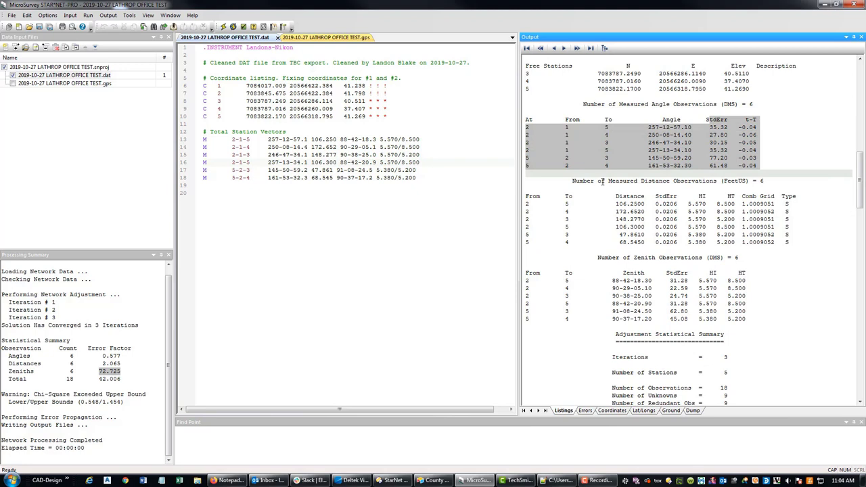
pyautogui.moveTo(570, 181); pyautogui.dragTo(746, 250)
pyautogui.scroll(-2, 801, 238)
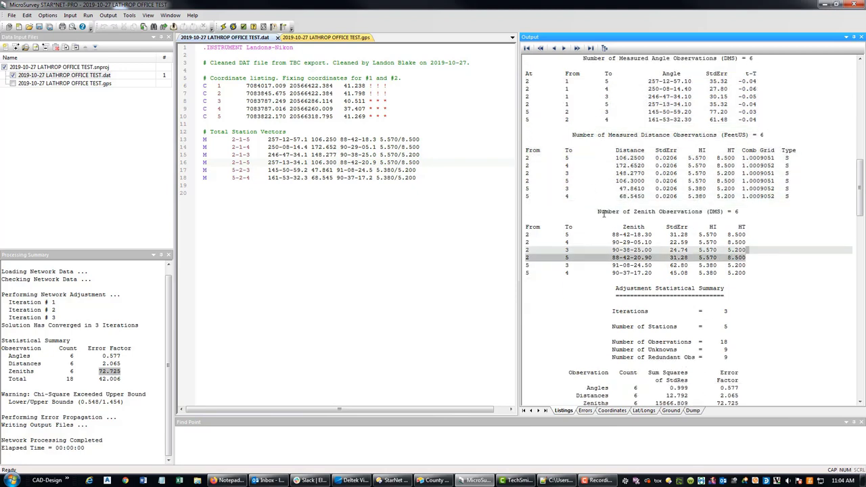
pyautogui.moveTo(599, 210); pyautogui.dragTo(763, 274)
pyautogui.scroll(-5, 798, 244)
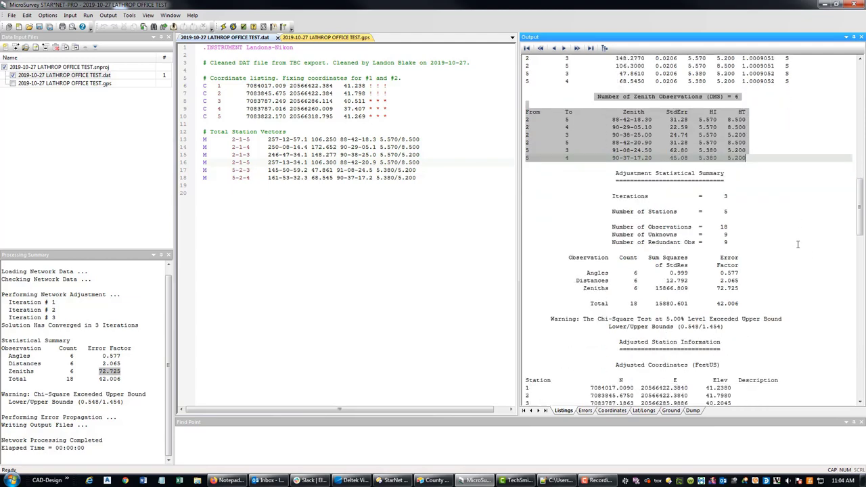
pyautogui.click(797, 248)
pyautogui.scroll(-2, 788, 237)
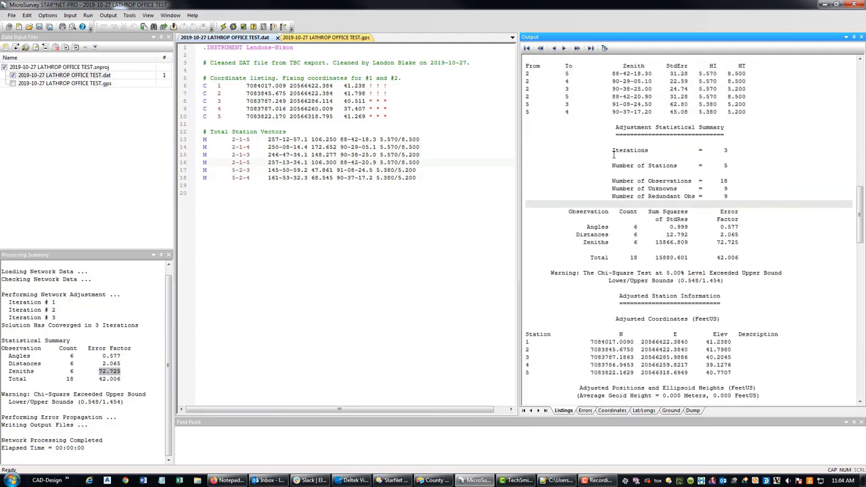
pyautogui.moveTo(613, 155); pyautogui.dragTo(697, 159)
pyautogui.click(735, 177)
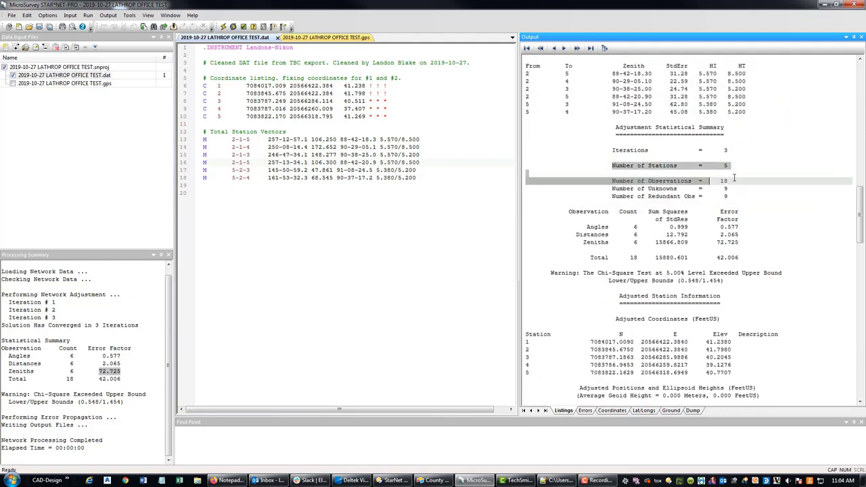
pyautogui.click(767, 195)
pyautogui.click(724, 181)
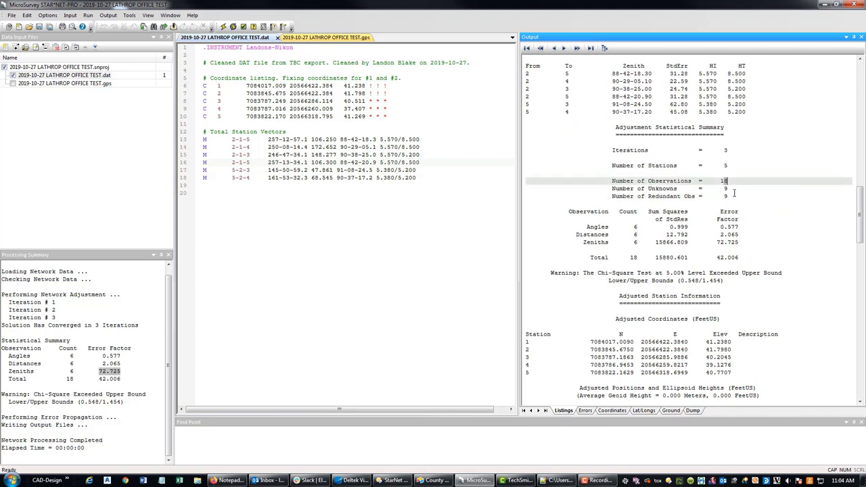
pyautogui.click(731, 188)
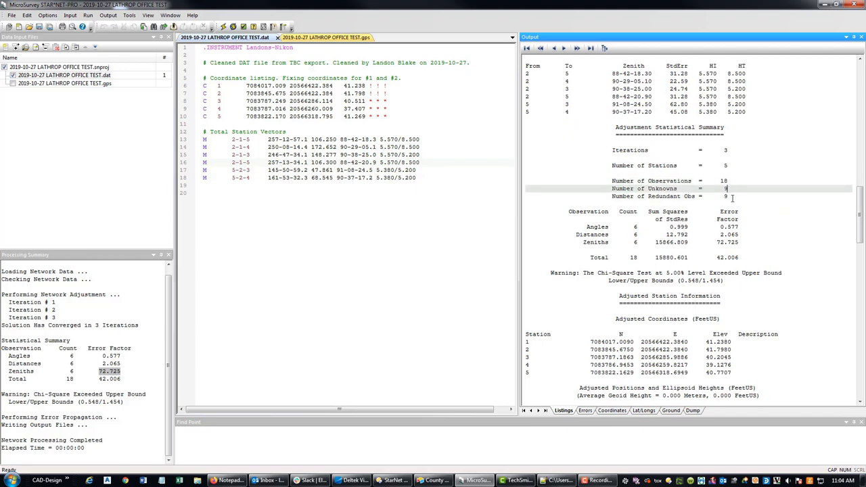
pyautogui.click(732, 196)
pyautogui.scroll(-3, 784, 226)
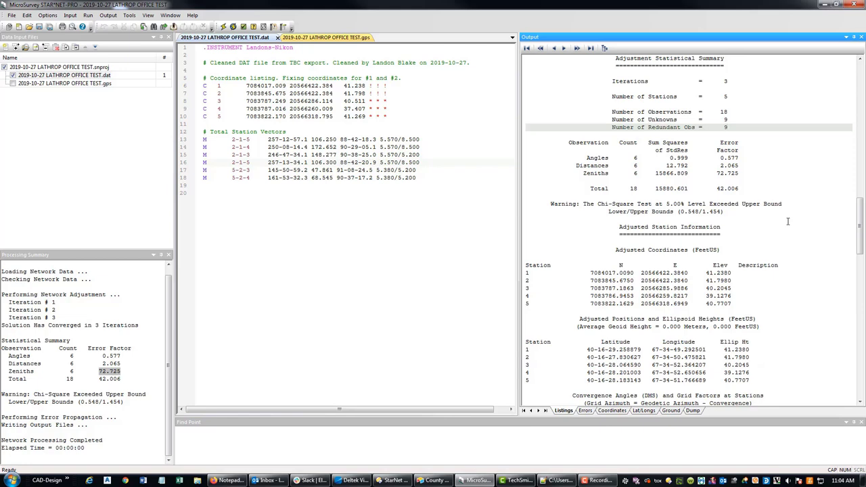
pyautogui.click(560, 205)
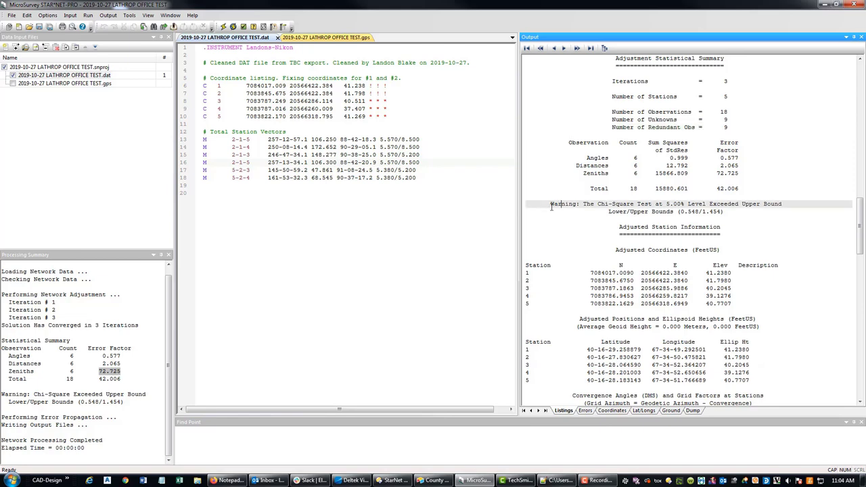
pyautogui.moveTo(551, 205)
pyautogui.mouseDown()
pyautogui.moveTo(783, 206)
pyautogui.moveTo(551, 204)
pyautogui.mouseUp()
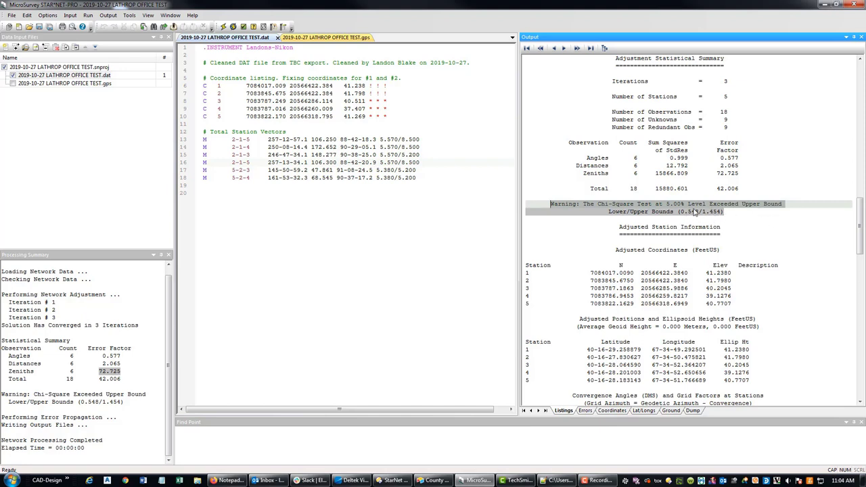
pyautogui.click(710, 212)
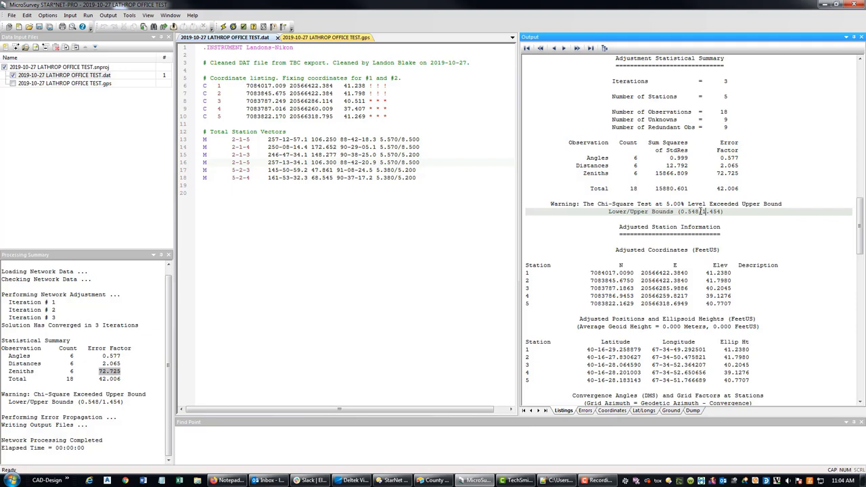
pyautogui.scroll(-4, 710, 212)
pyautogui.scroll(-3, 712, 212)
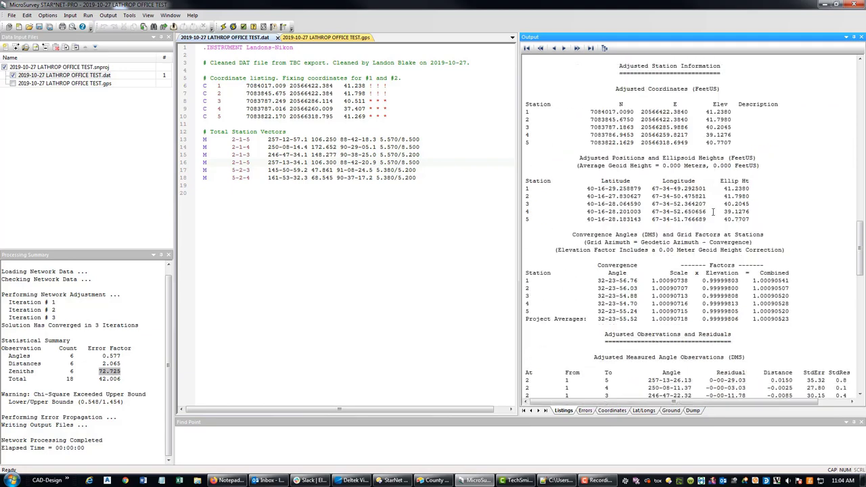
pyautogui.scroll(-3, 712, 212)
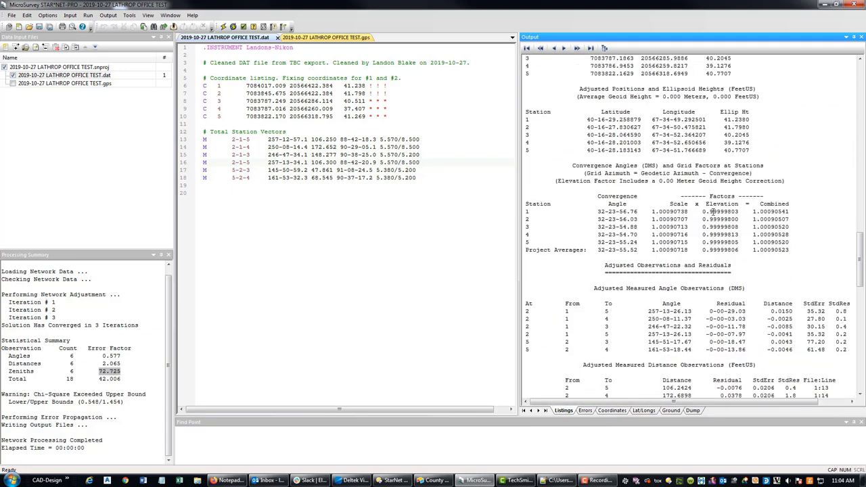
pyautogui.scroll(-5, 712, 212)
pyautogui.scroll(-2, 712, 212)
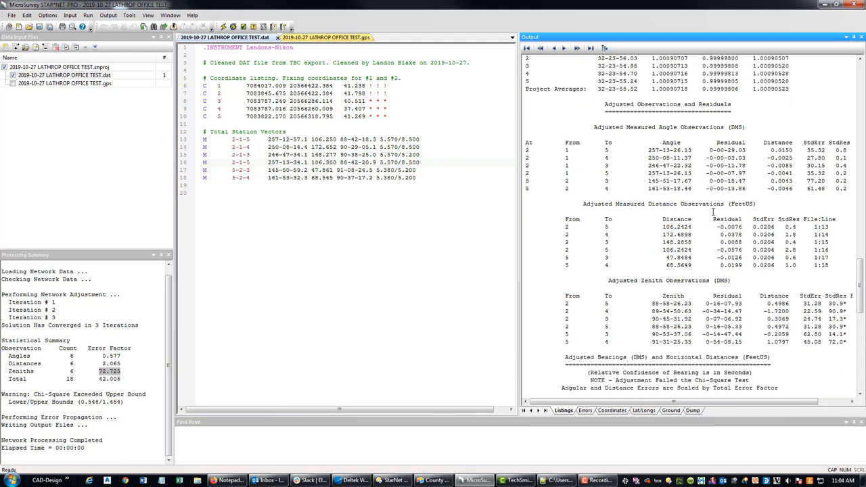
pyautogui.click(675, 158)
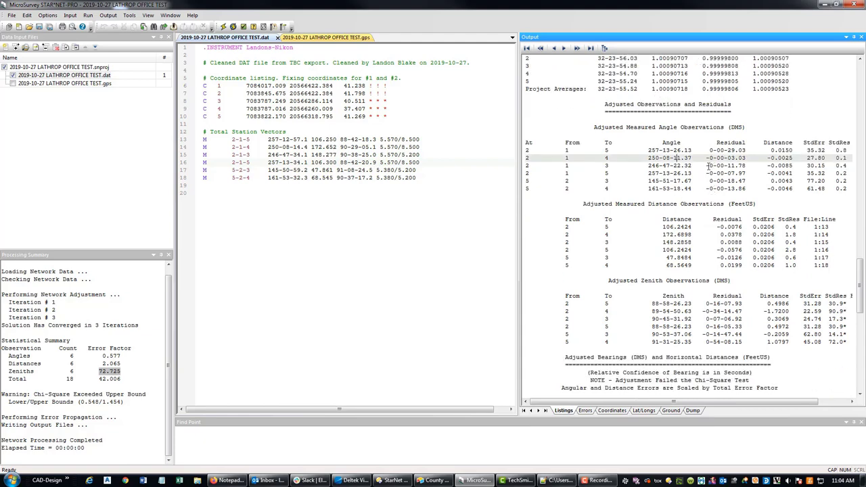
pyautogui.click(774, 158)
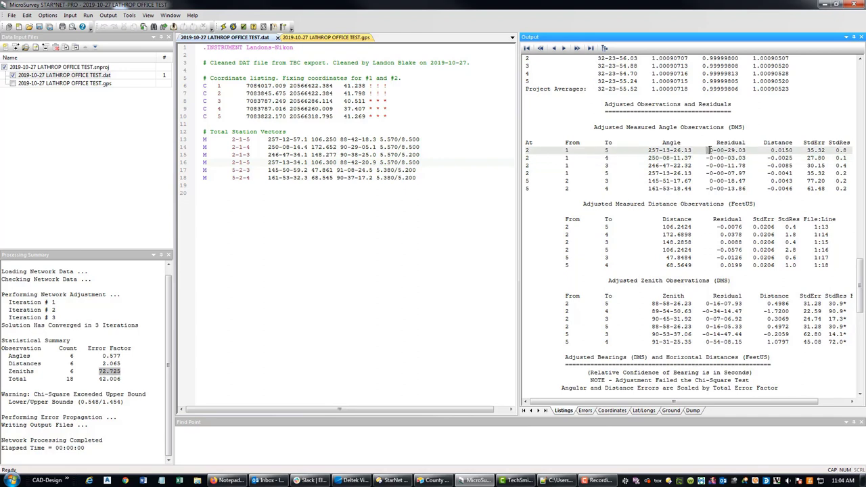
pyautogui.click(736, 174)
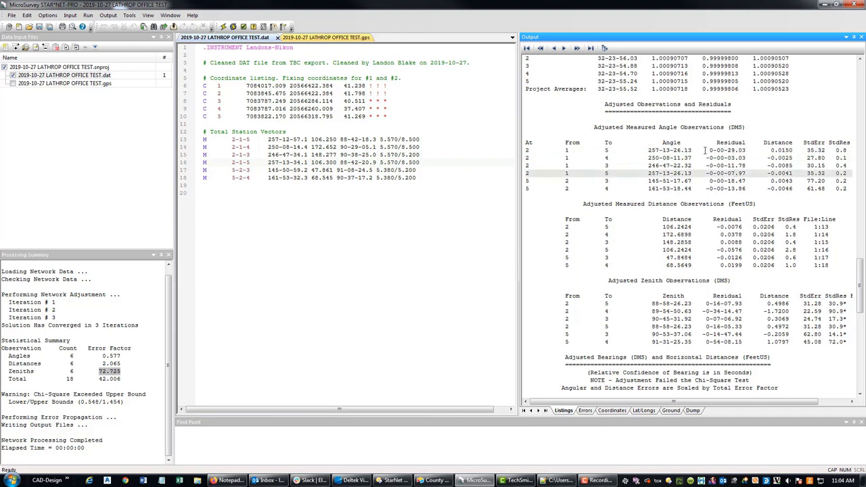
pyautogui.moveTo(701, 150); pyautogui.dragTo(746, 188)
pyautogui.click(742, 151)
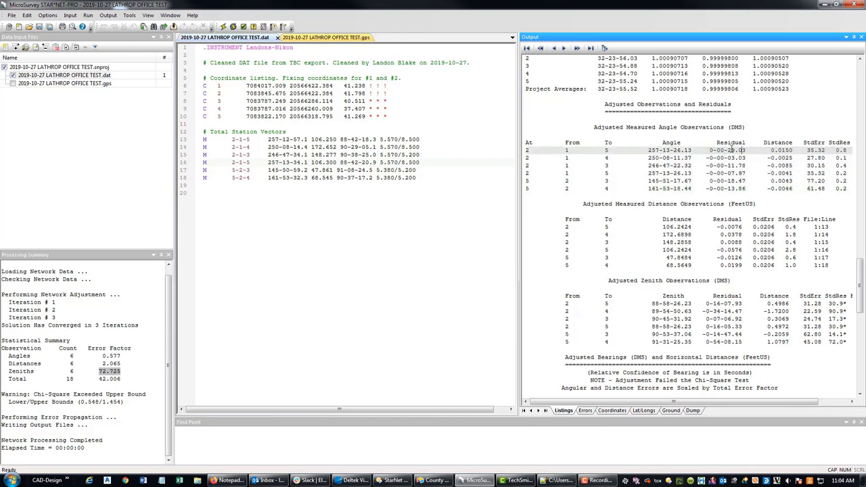
pyautogui.scroll(-2, 731, 149)
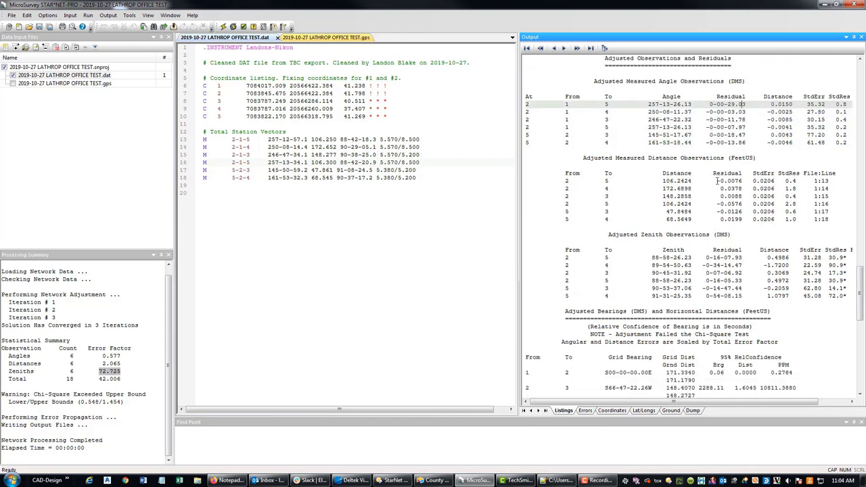
pyautogui.moveTo(717, 180); pyautogui.dragTo(748, 220)
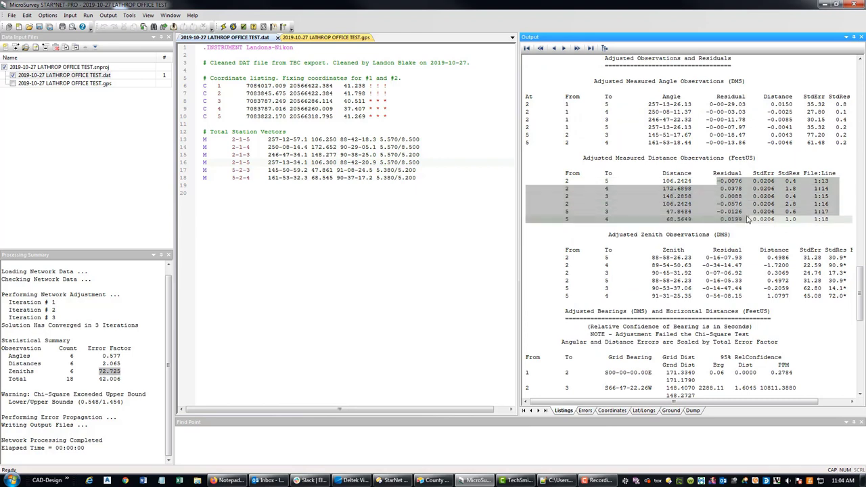
pyautogui.click(744, 206)
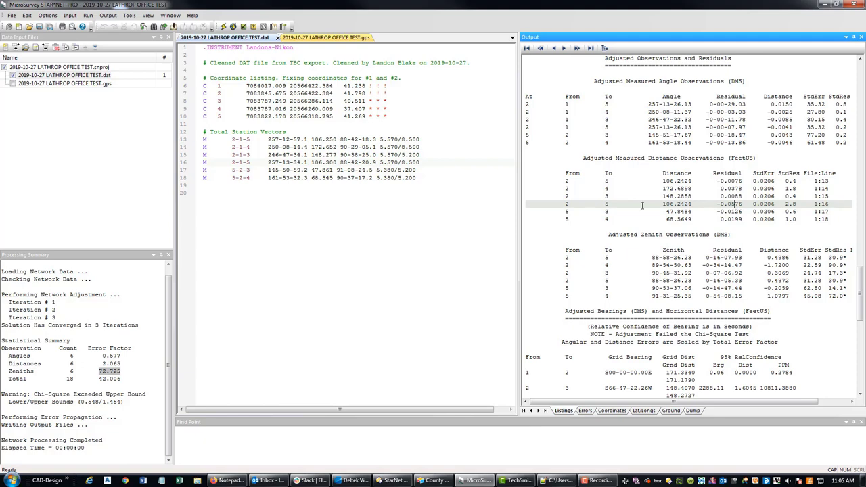
pyautogui.scroll(-2, 705, 212)
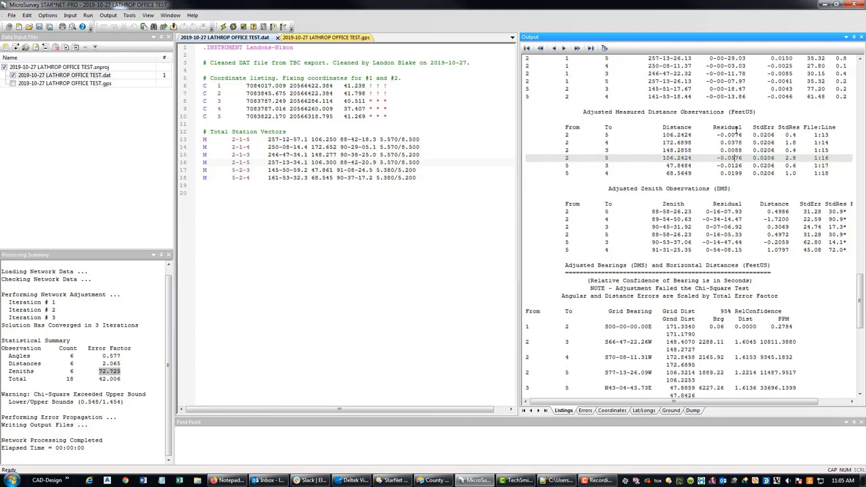
pyautogui.scroll(-2, 731, 178)
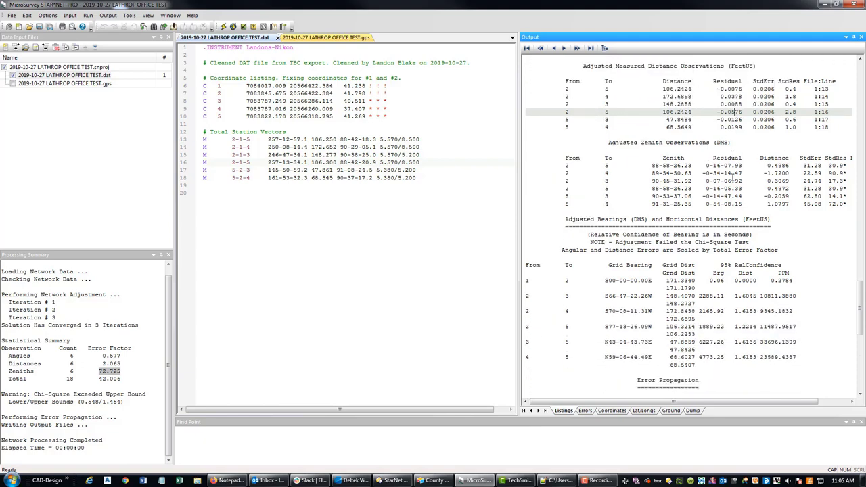
pyautogui.moveTo(703, 165); pyautogui.dragTo(746, 205)
pyautogui.click(716, 174)
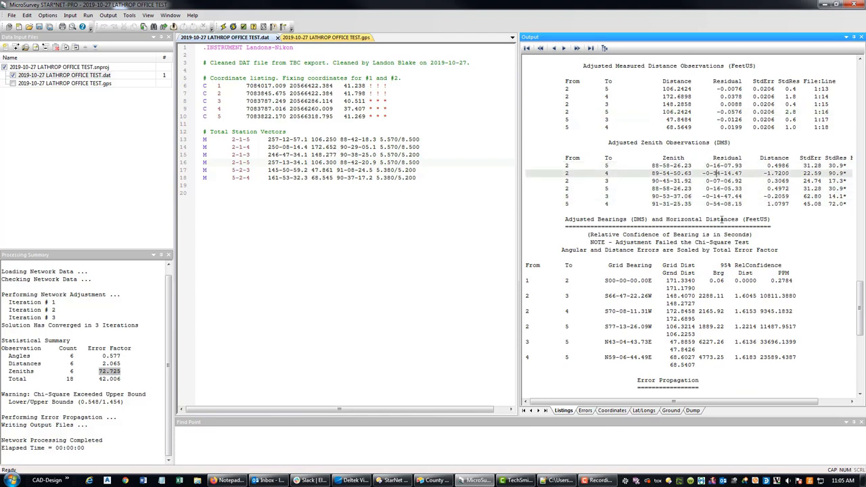
pyautogui.click(715, 204)
pyautogui.click(720, 174)
pyautogui.click(706, 204)
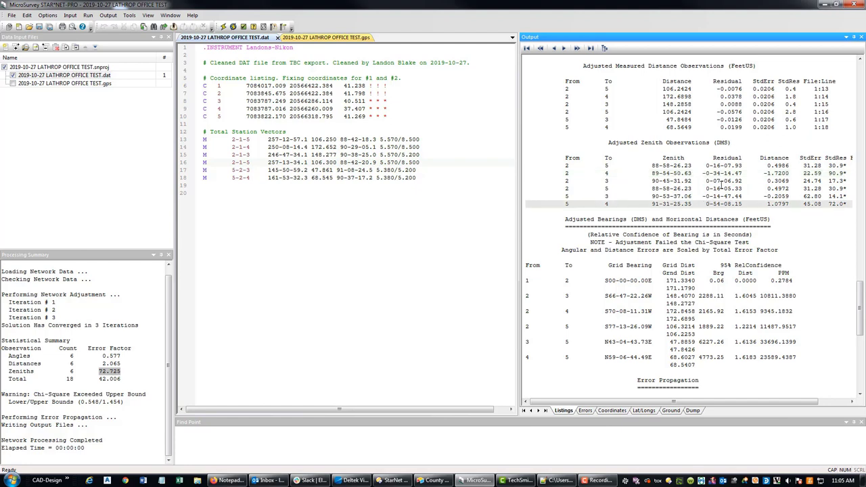
pyautogui.scroll(-11, 737, 202)
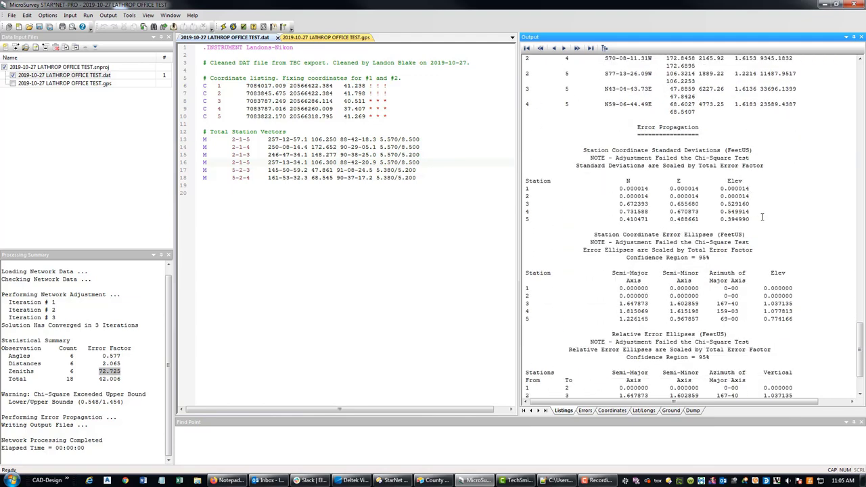
pyautogui.scroll(-1, 761, 217)
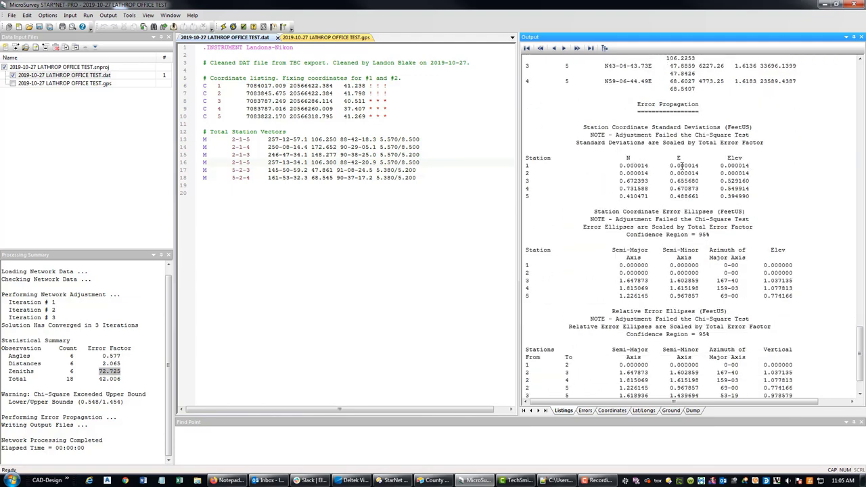
pyautogui.moveTo(607, 169); pyautogui.dragTo(750, 197)
pyautogui.scroll(-1, 770, 195)
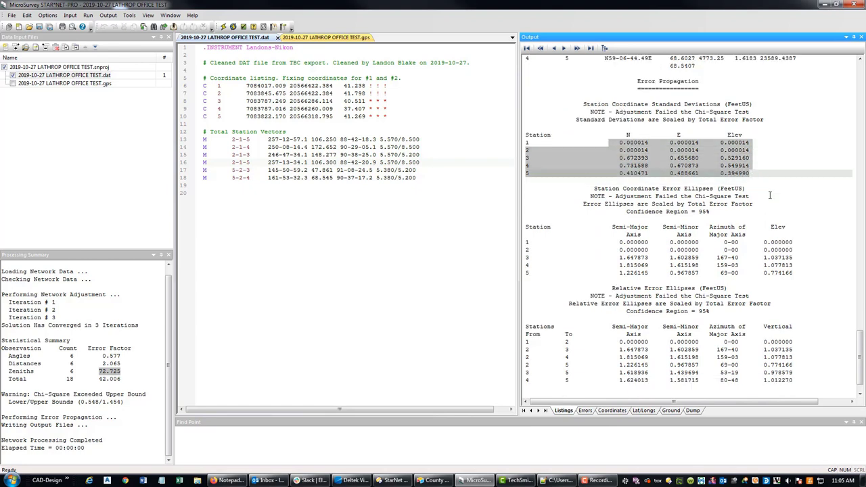
pyautogui.scroll(-1, 770, 196)
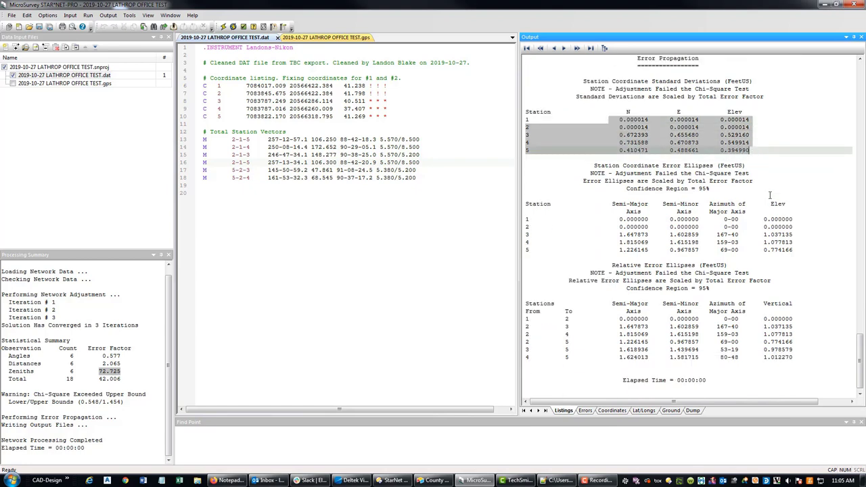
pyautogui.scroll(-1, 769, 196)
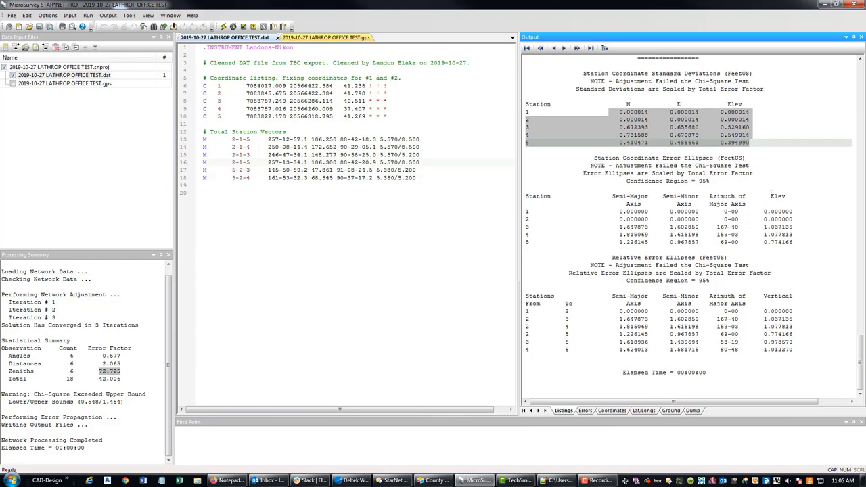
pyautogui.click(651, 234)
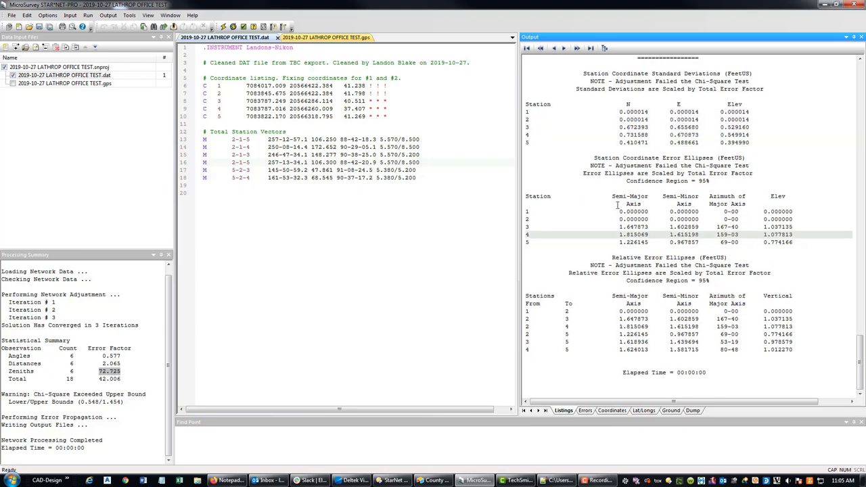
pyautogui.moveTo(613, 197); pyautogui.dragTo(770, 248)
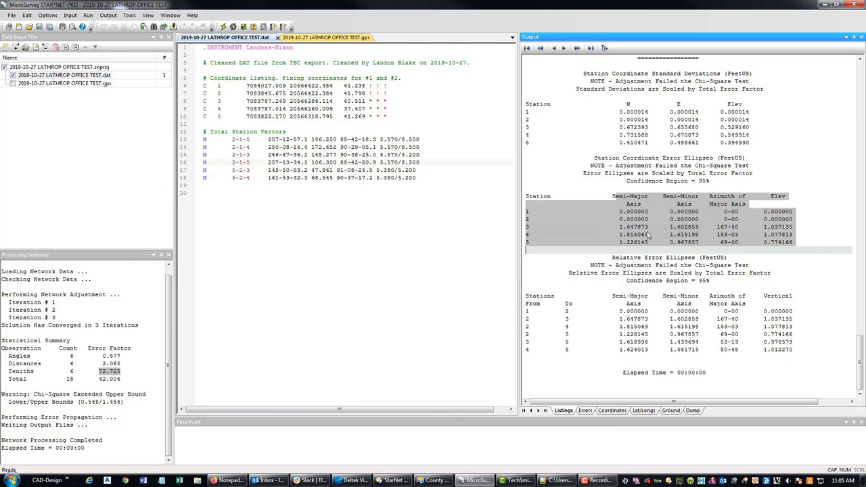
pyautogui.click(720, 289)
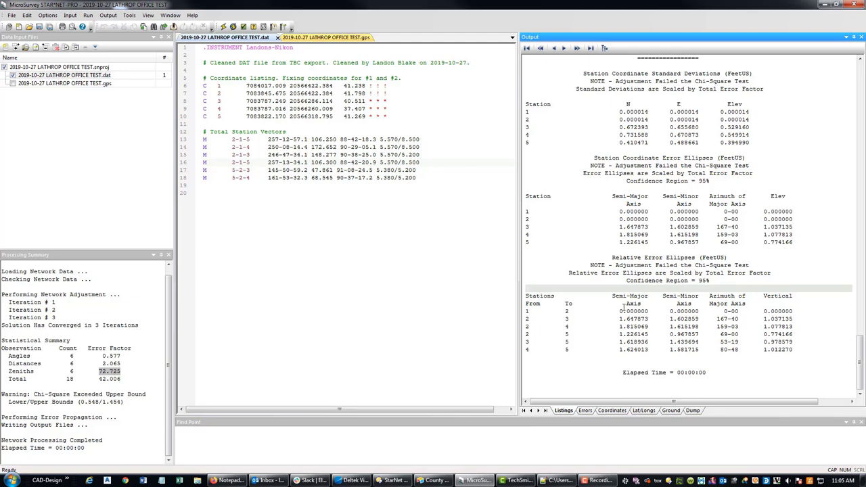
pyautogui.moveTo(623, 307); pyautogui.dragTo(800, 352)
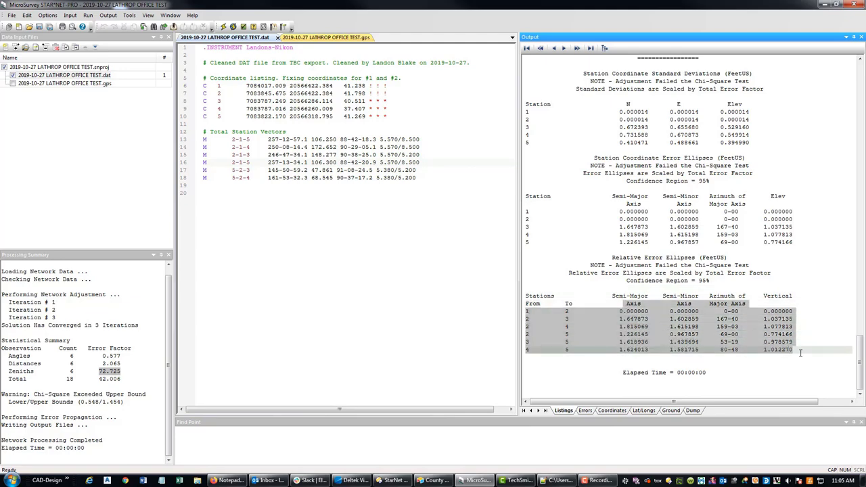
pyautogui.scroll(20, 690, 223)
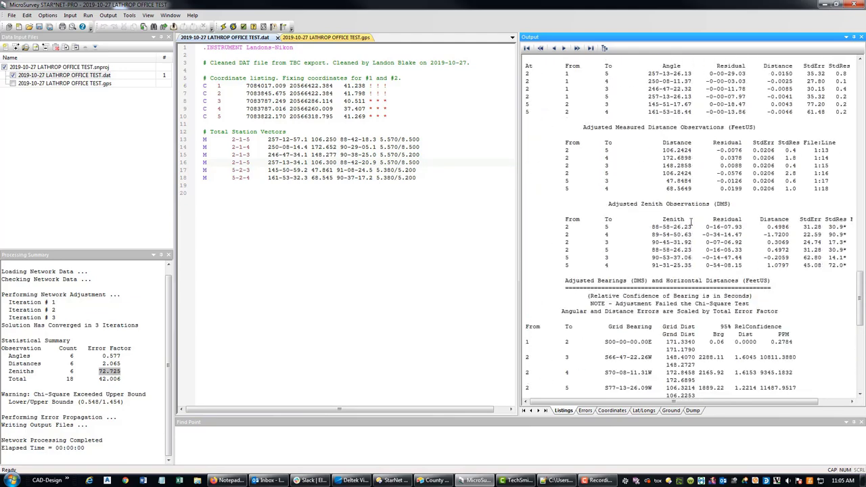
pyautogui.scroll(20, 689, 223)
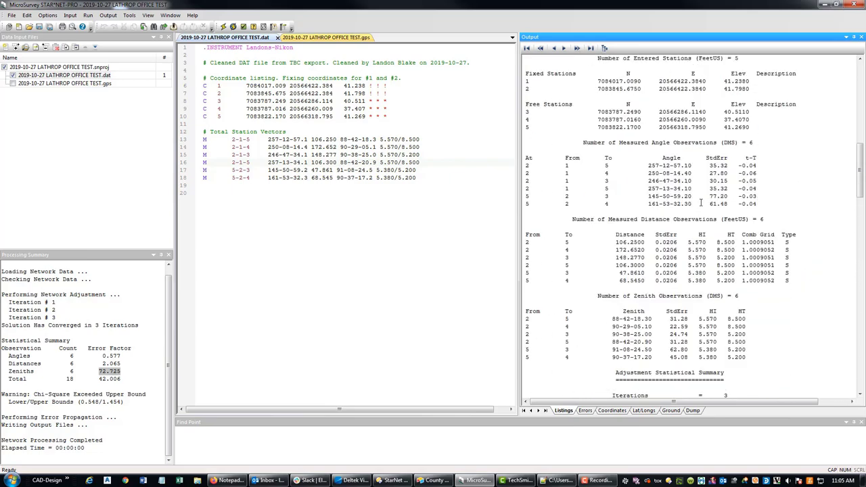
pyautogui.scroll(12, 701, 203)
pyautogui.scroll(10, 703, 205)
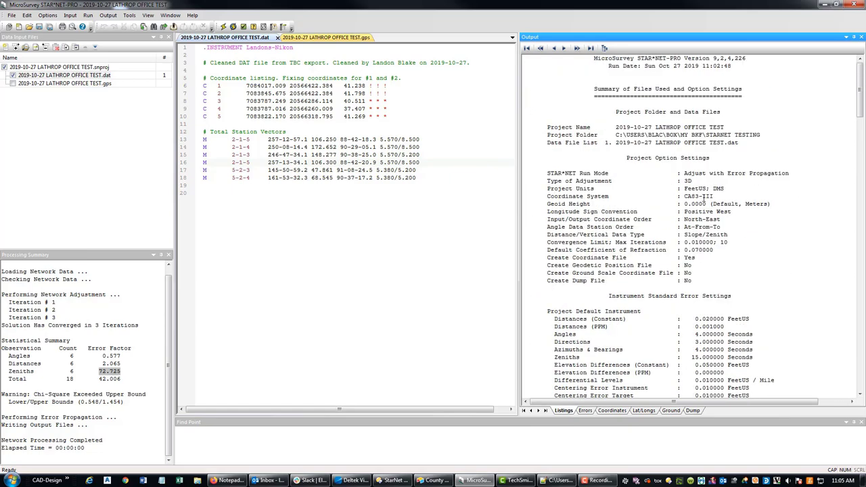
# Open the Instrument Library and start editing the Landons-Nikon company instrument.
pyautogui.click(453, 248)
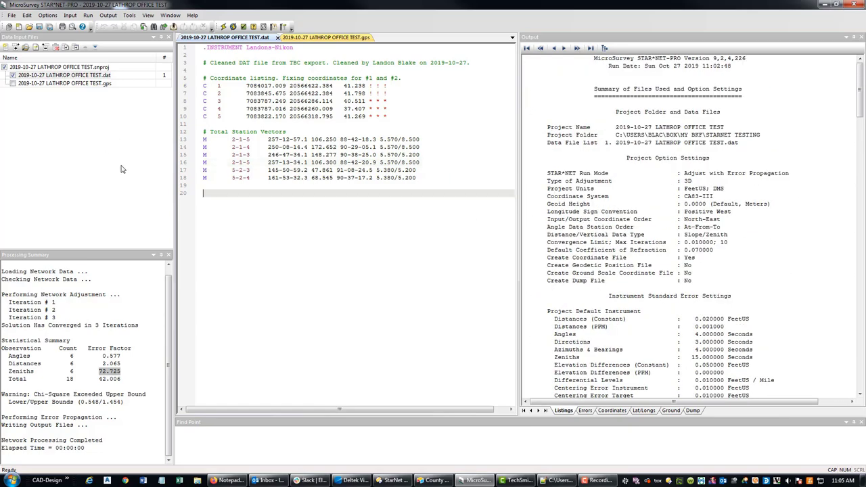
pyautogui.click(49, 15)
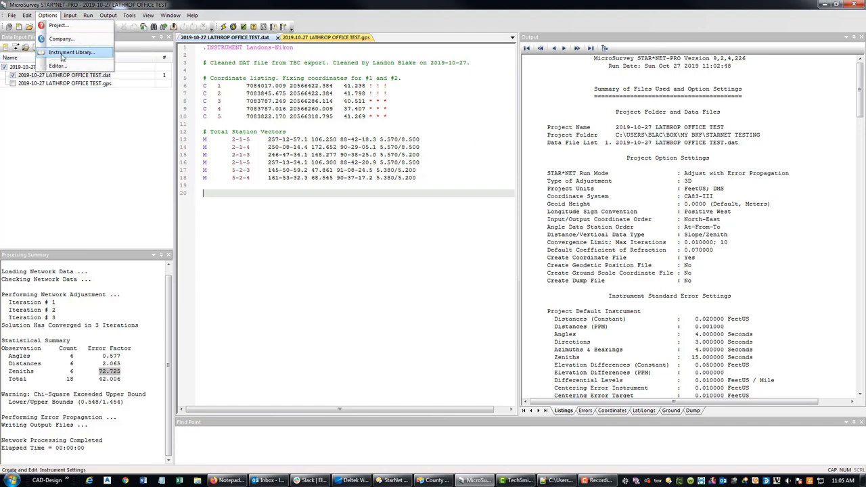
pyautogui.click(62, 52)
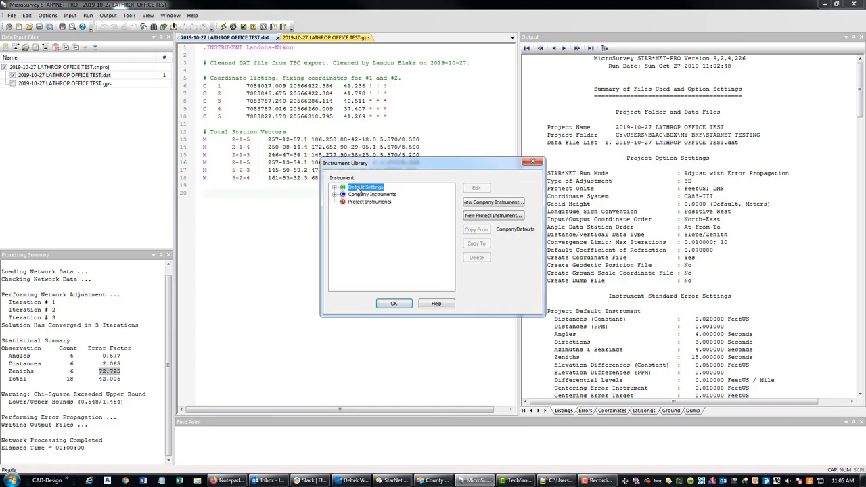
pyautogui.click(335, 188)
pyautogui.click(334, 209)
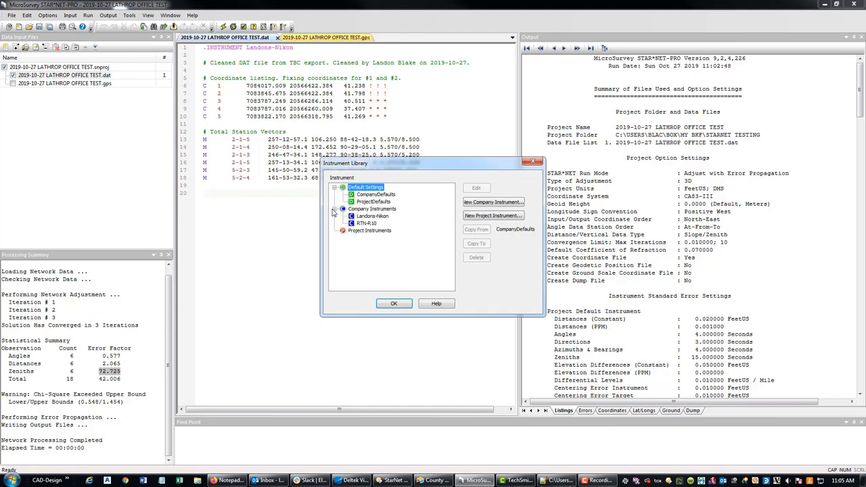
pyautogui.click(372, 216)
pyautogui.click(476, 187)
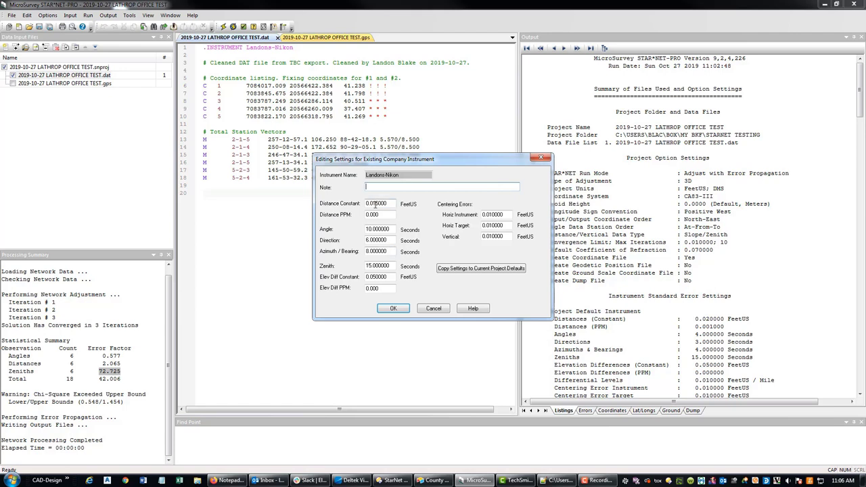
# Set Landons-Nikon to 0.001 PPM, angle 15 and zenith 30 seconds, then re-run the adjustment.
pyautogui.click(376, 214)
pyautogui.click(369, 230)
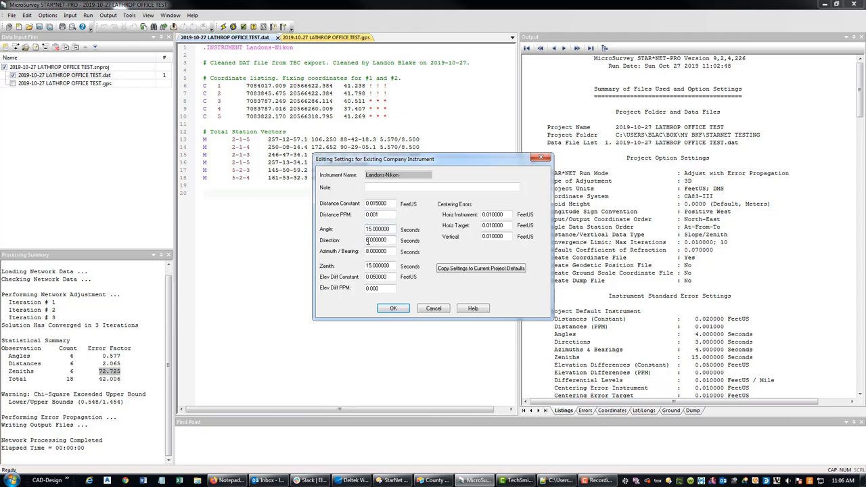
pyautogui.click(368, 240)
pyautogui.moveTo(372, 266); pyautogui.dragTo(365, 266)
pyautogui.click(393, 309)
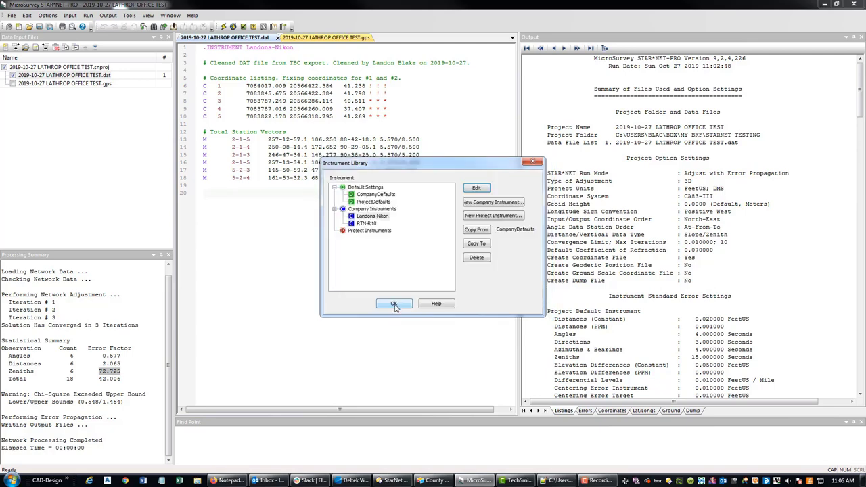
pyautogui.click(397, 305)
pyautogui.click(224, 27)
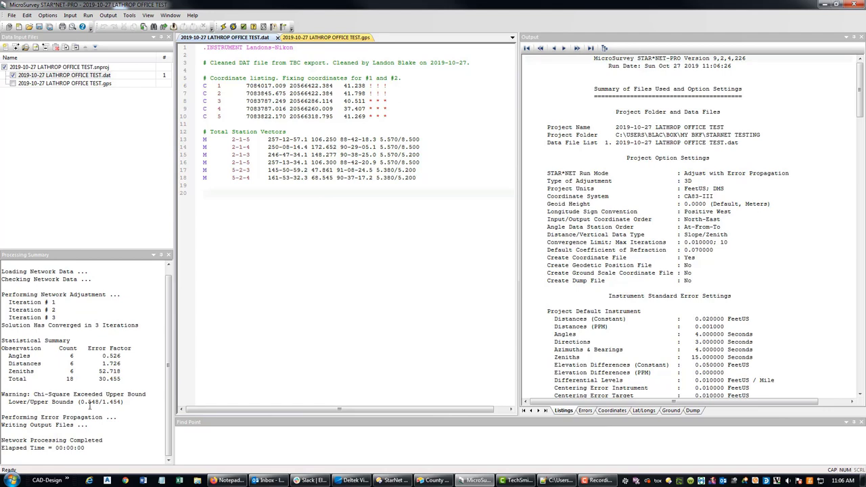
pyautogui.moveTo(130, 404); pyautogui.dragTo(2, 393)
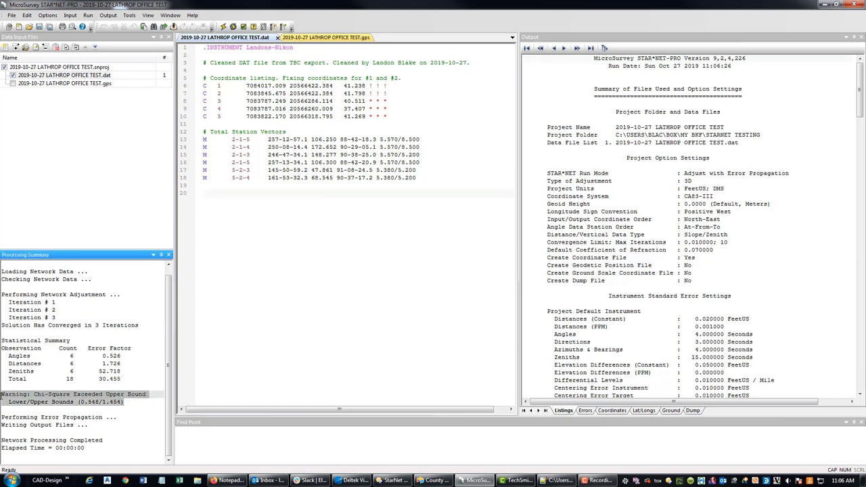
pyautogui.click(768, 298)
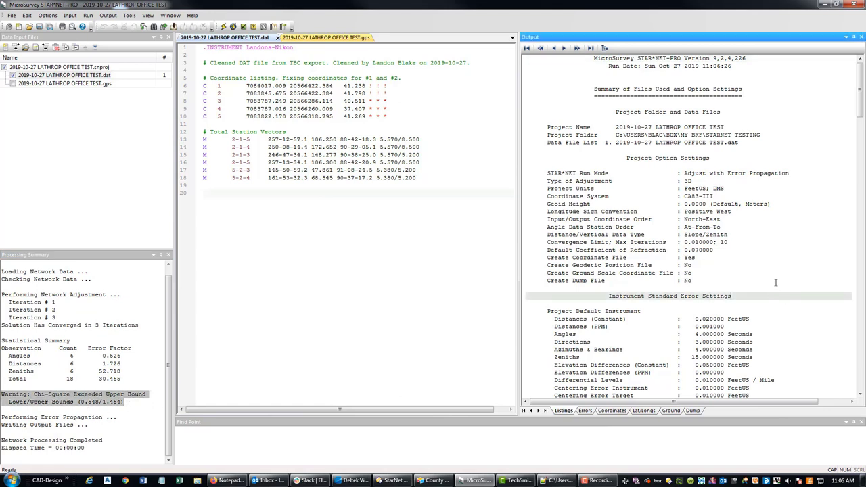
pyautogui.scroll(-16, 770, 291)
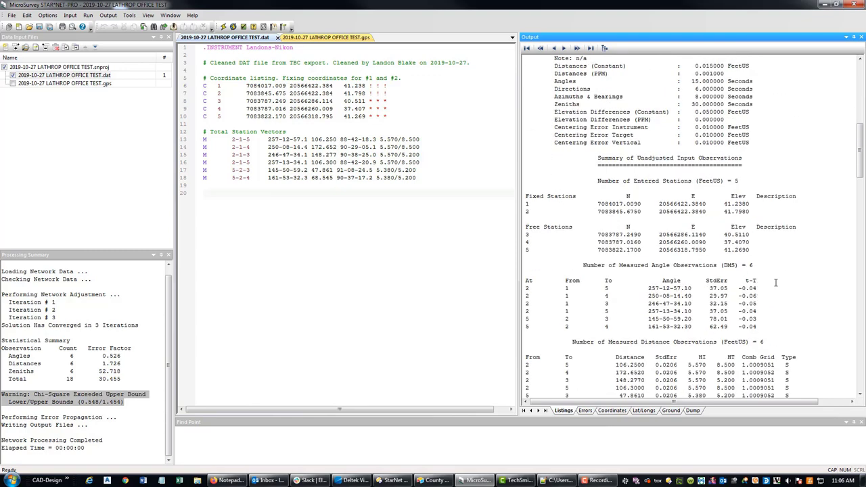
pyautogui.scroll(-3, 776, 282)
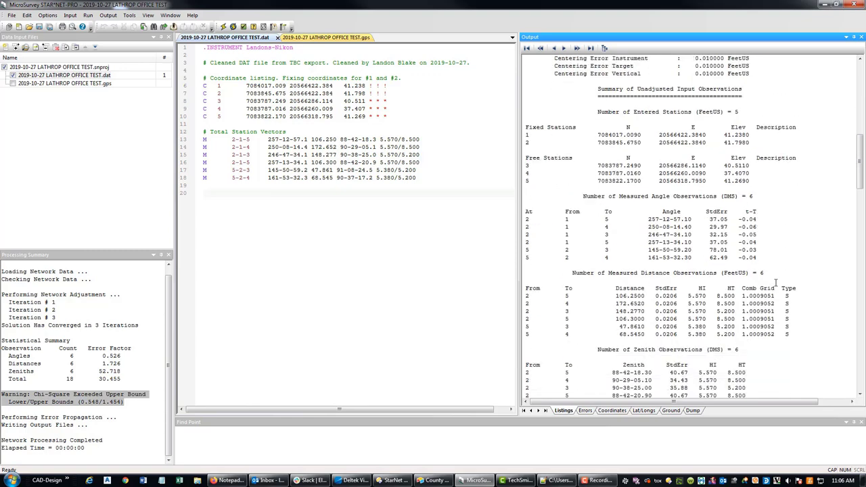
pyautogui.scroll(-3, 783, 223)
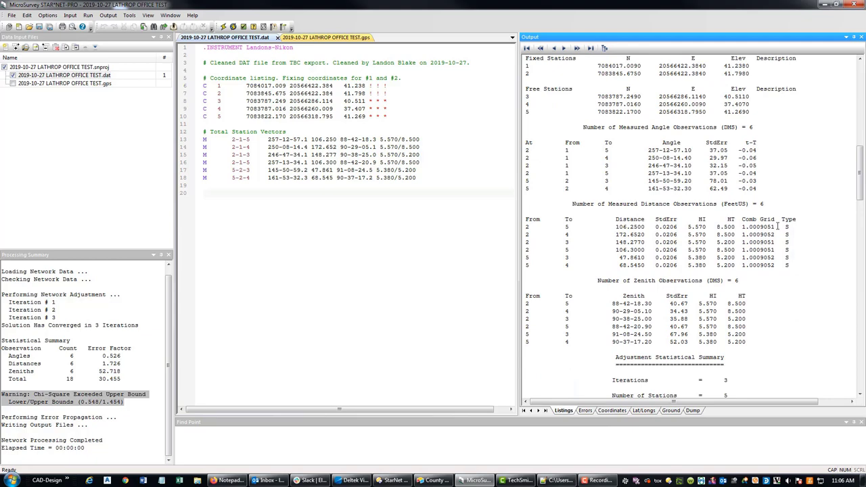
pyautogui.scroll(-8, 776, 226)
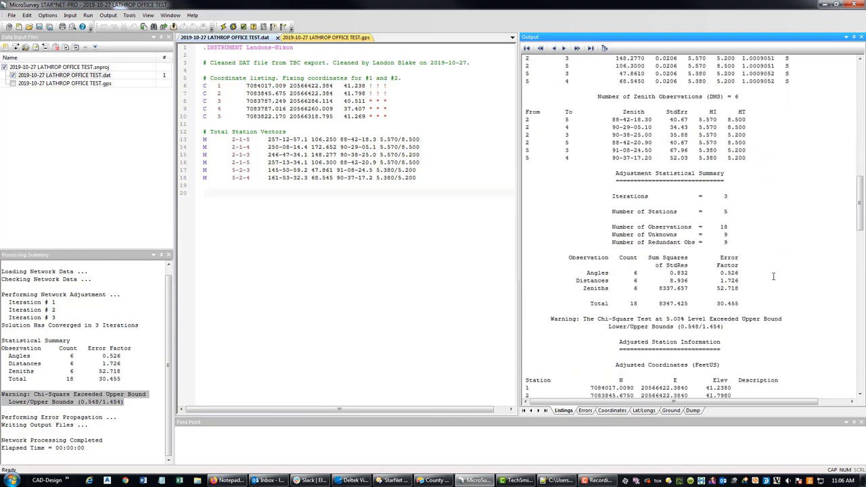
pyautogui.scroll(-2, 773, 276)
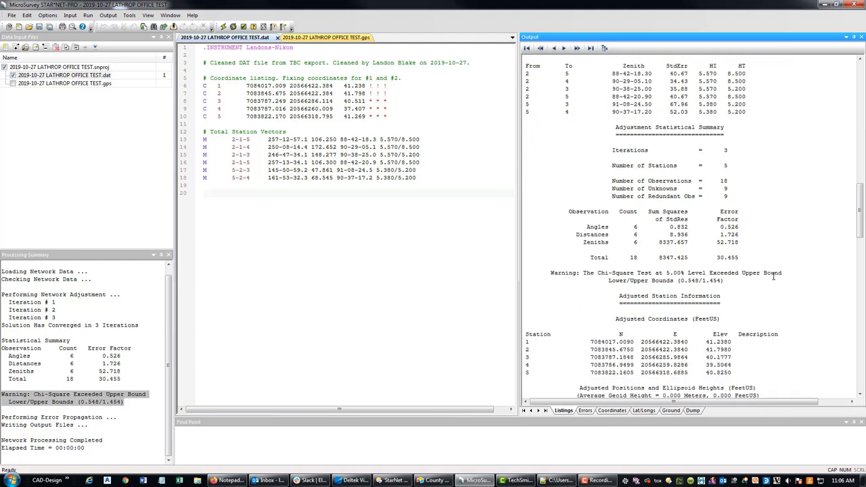
pyautogui.scroll(-2, 750, 241)
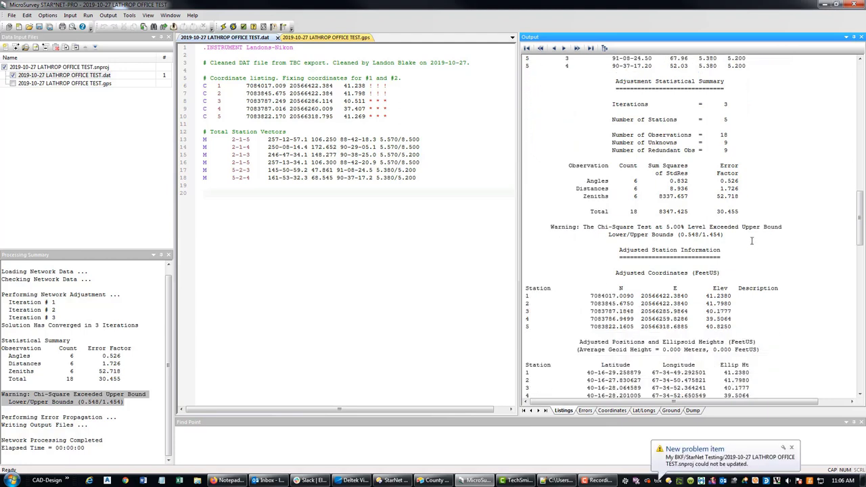
pyautogui.moveTo(751, 197); pyautogui.dragTo(710, 196)
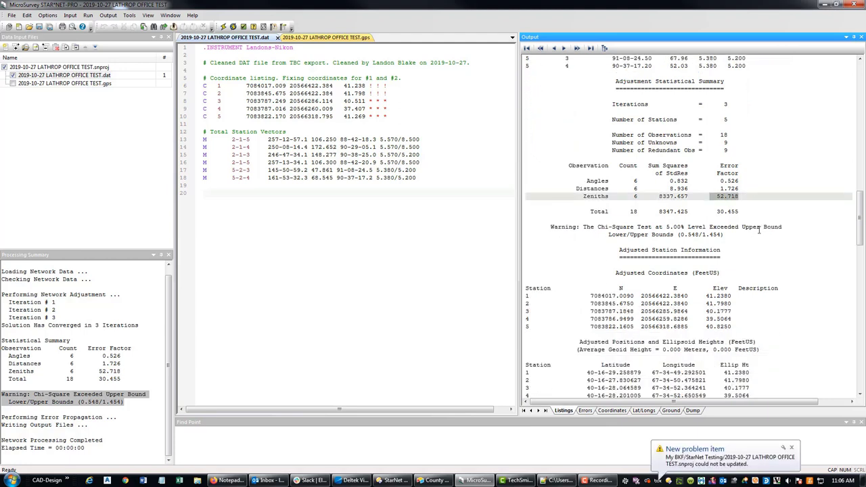
pyautogui.scroll(-3, 758, 230)
pyautogui.scroll(-10, 758, 230)
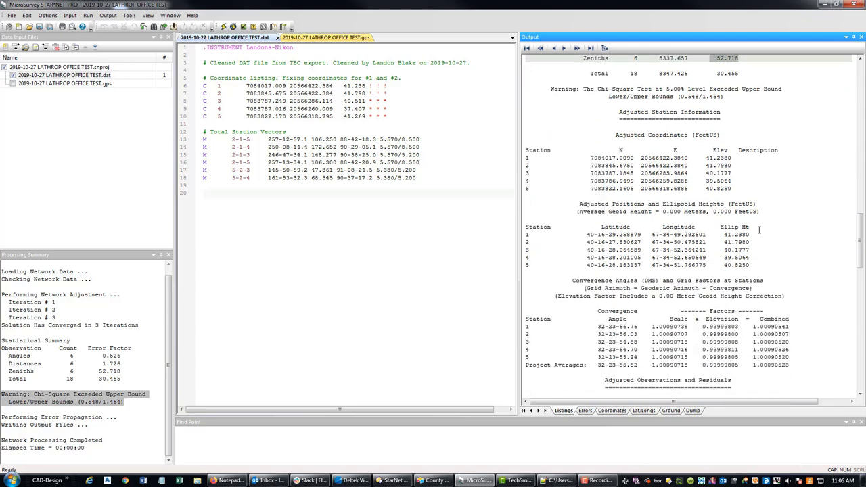
pyautogui.scroll(-4, 758, 230)
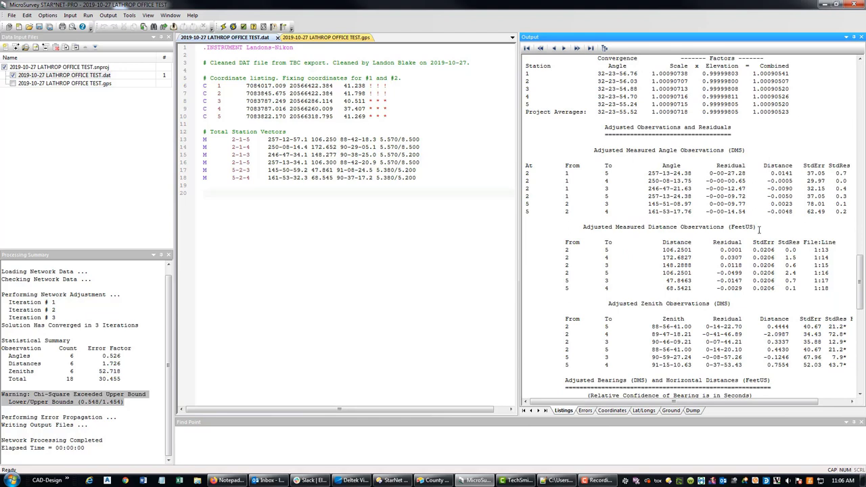
pyautogui.scroll(-1, 758, 230)
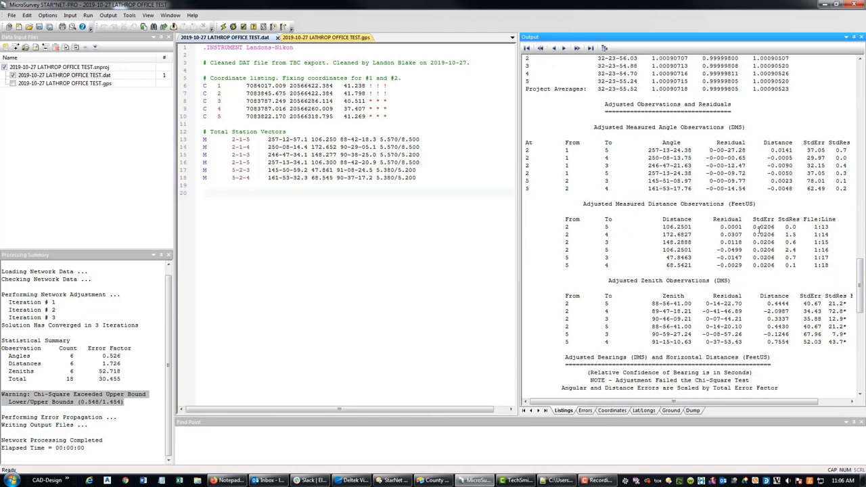
pyautogui.scroll(-3, 758, 230)
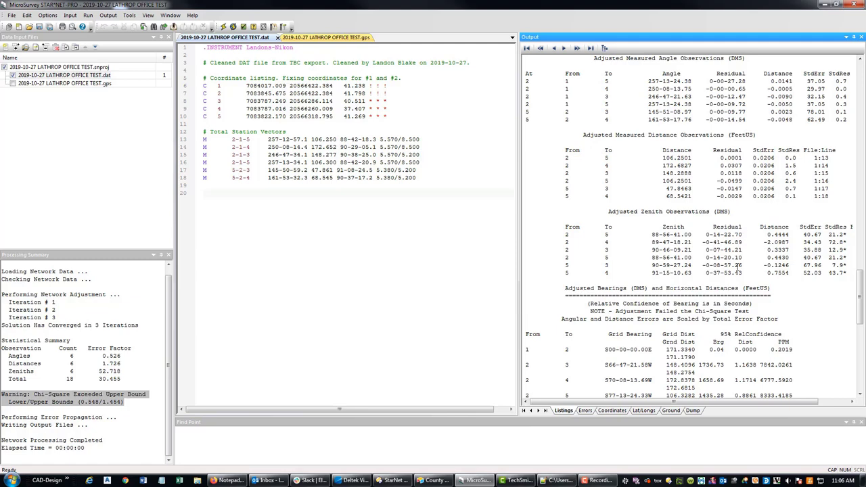
pyautogui.scroll(-11, 739, 265)
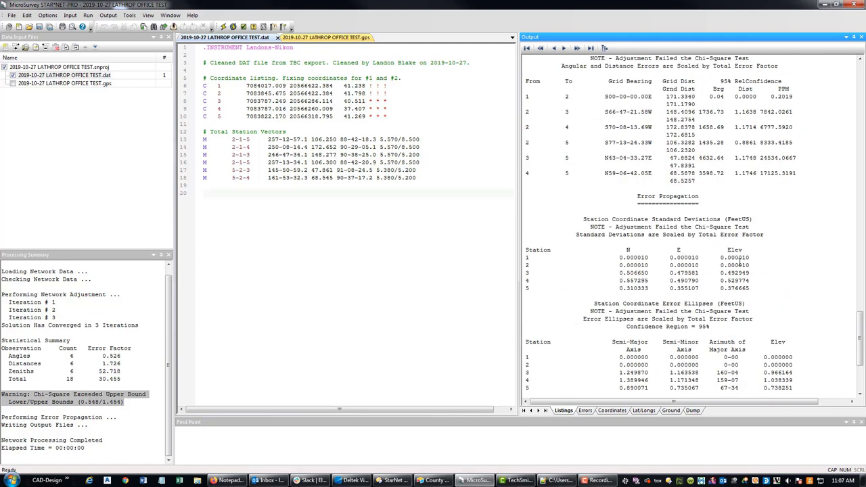
pyautogui.scroll(-1, 739, 264)
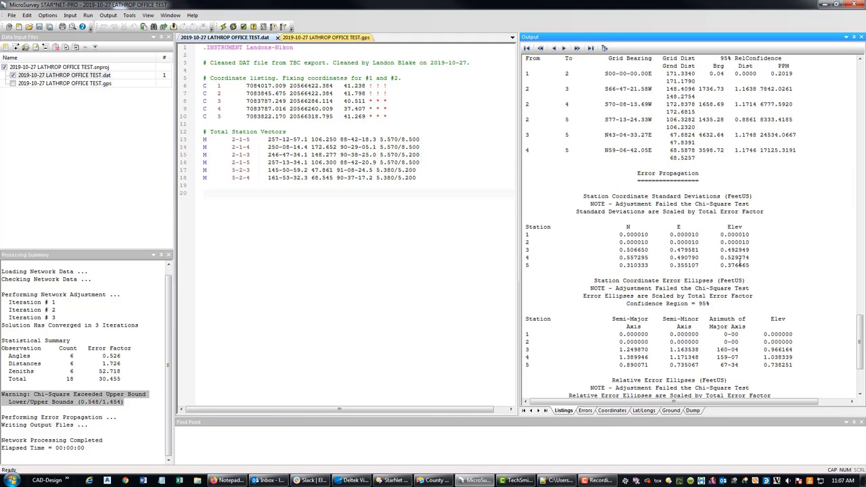
pyautogui.scroll(-1, 739, 263)
pyautogui.scroll(-4, 739, 263)
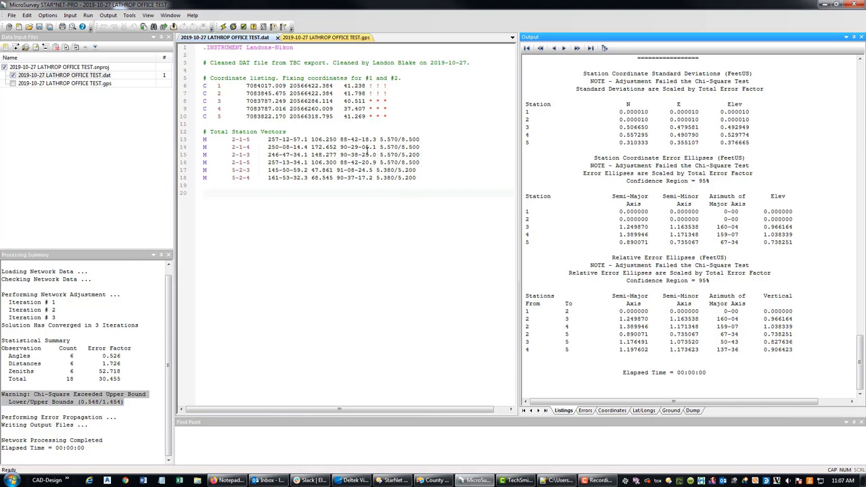
pyautogui.scroll(2, 789, 306)
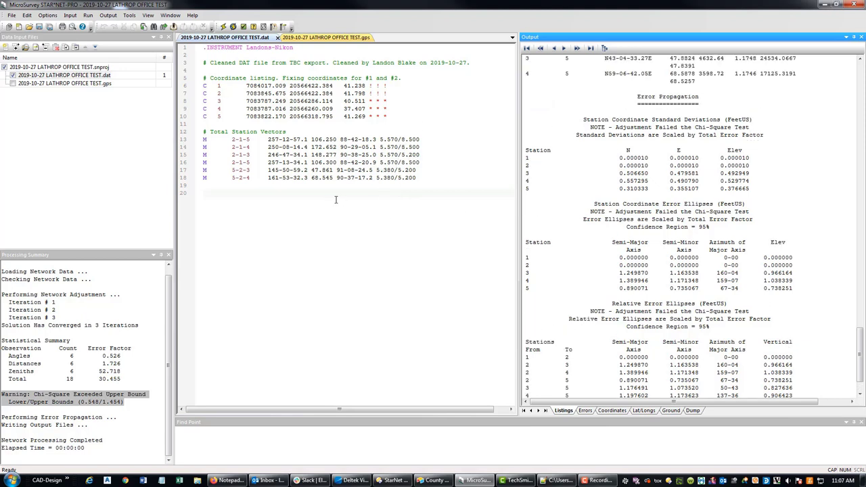
pyautogui.scroll(5, 338, 196)
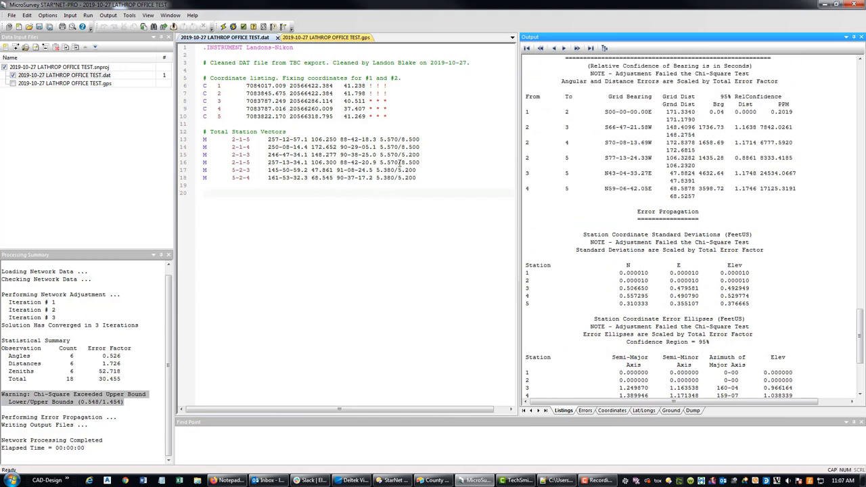
# Replace the 8.500 target height on line 14's 2-1-4 observation with 5.200.
pyautogui.press('F10')
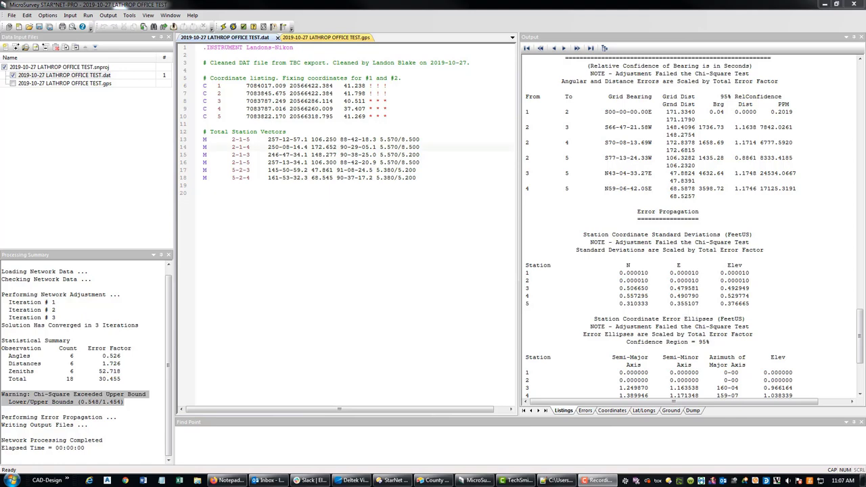
pyautogui.click(401, 147)
pyautogui.moveTo(401, 147); pyautogui.dragTo(416, 147)
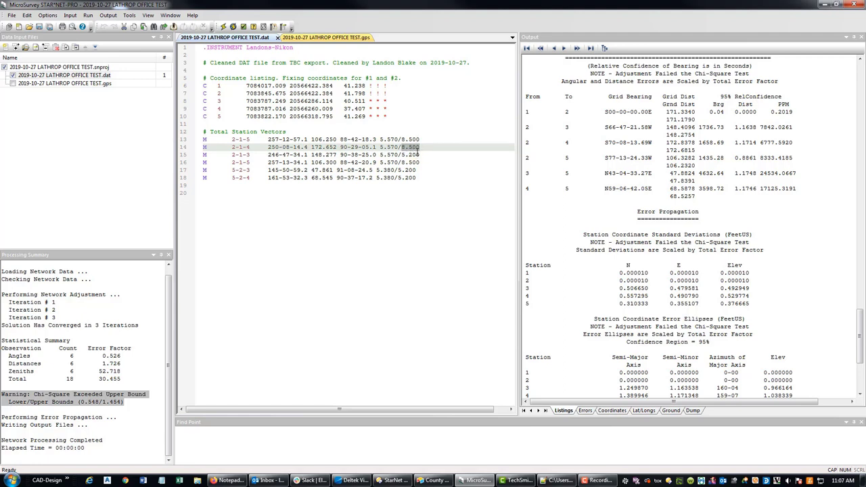
pyautogui.write('5.200')
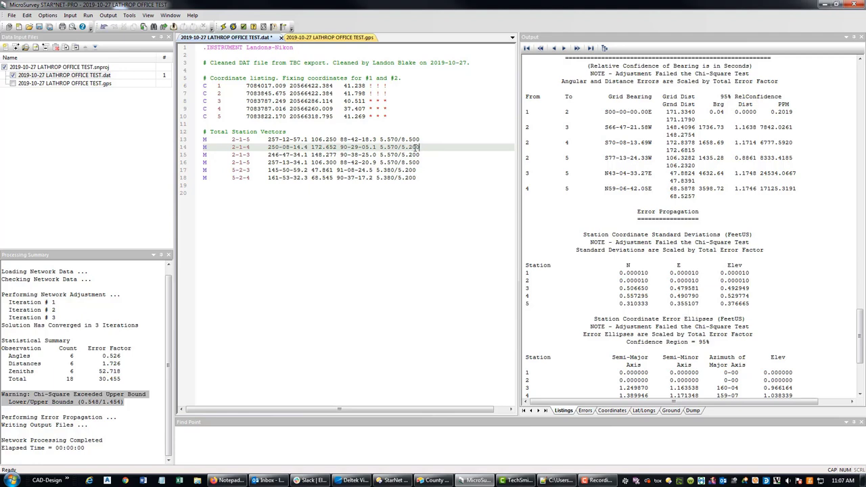
pyautogui.click(408, 139)
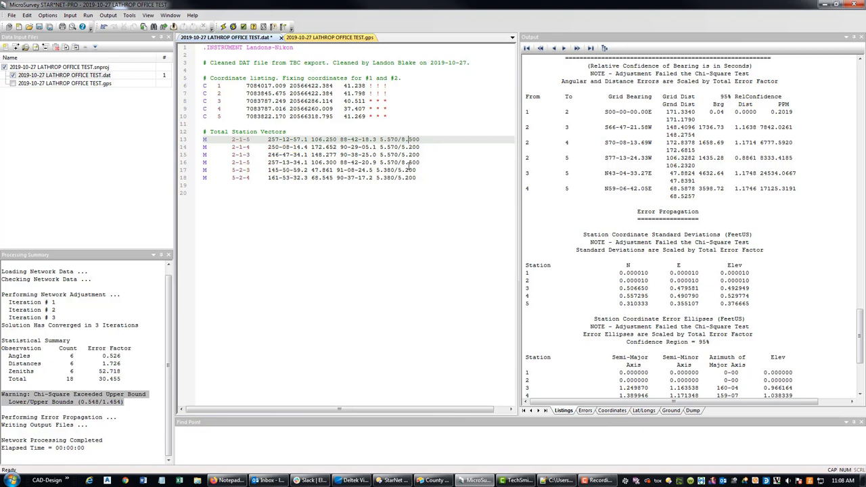
pyautogui.click(659, 189)
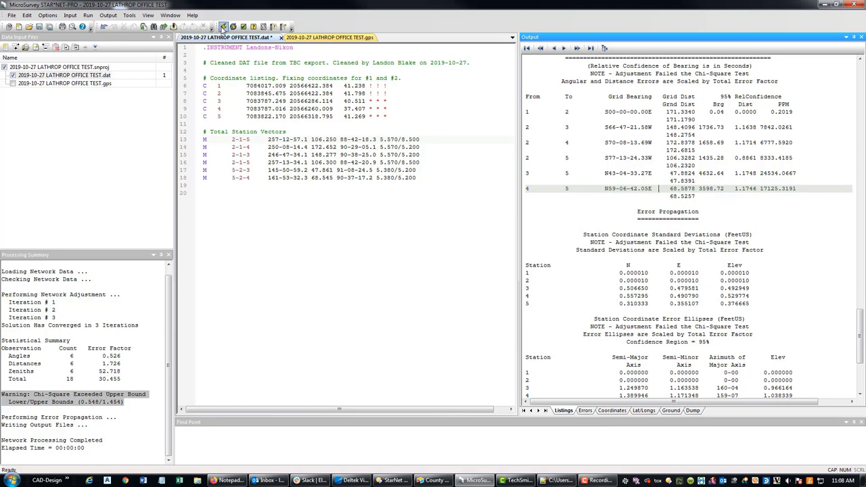
# Save the data file, re-run the adjustment, and mark the passed chi-square test and error factors.
pyautogui.click(223, 27)
pyautogui.click(430, 261)
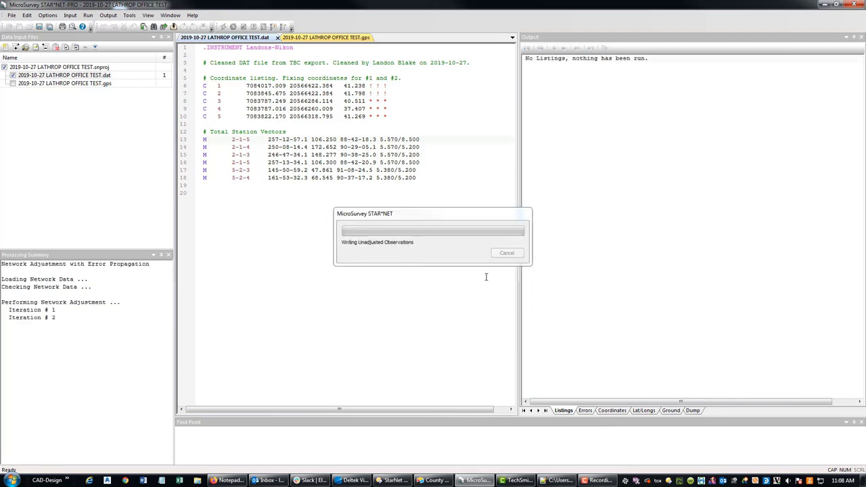
pyautogui.click(98, 341)
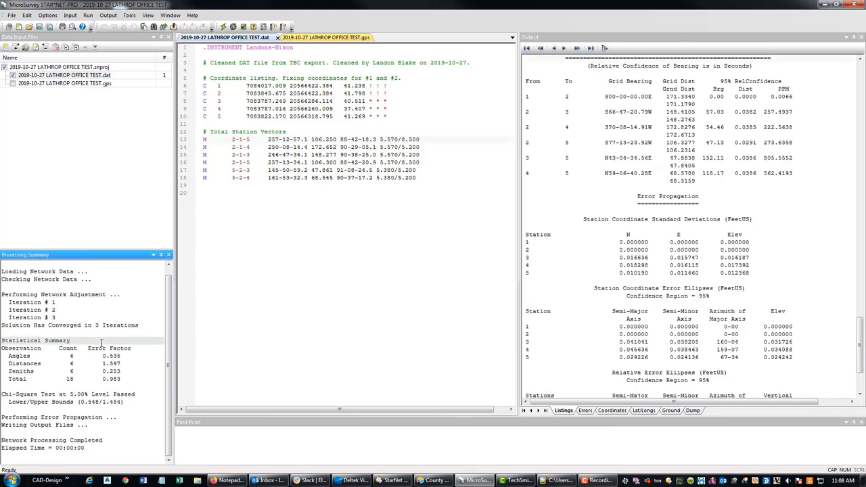
pyautogui.moveTo(133, 401); pyautogui.dragTo(1, 388)
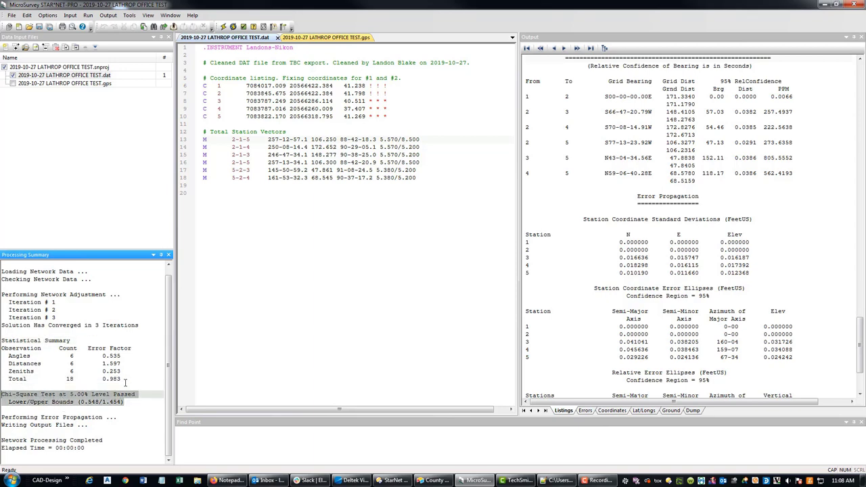
pyautogui.moveTo(125, 380); pyautogui.dragTo(2, 357)
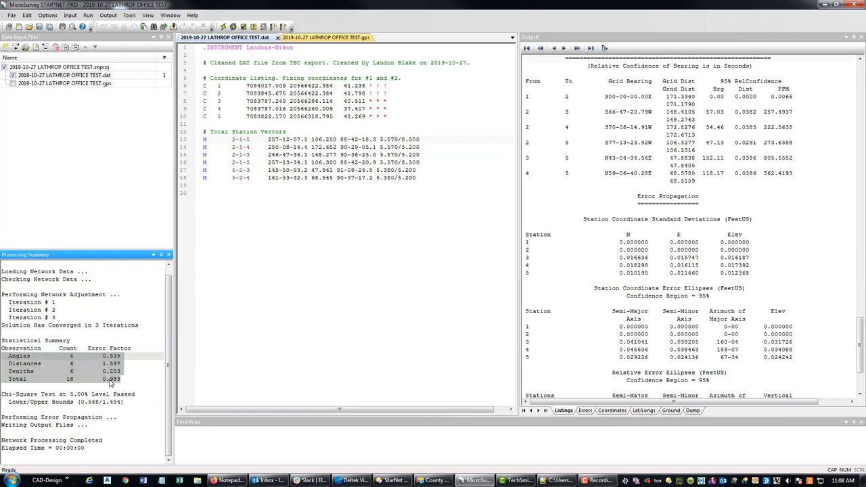
pyautogui.click(60, 356)
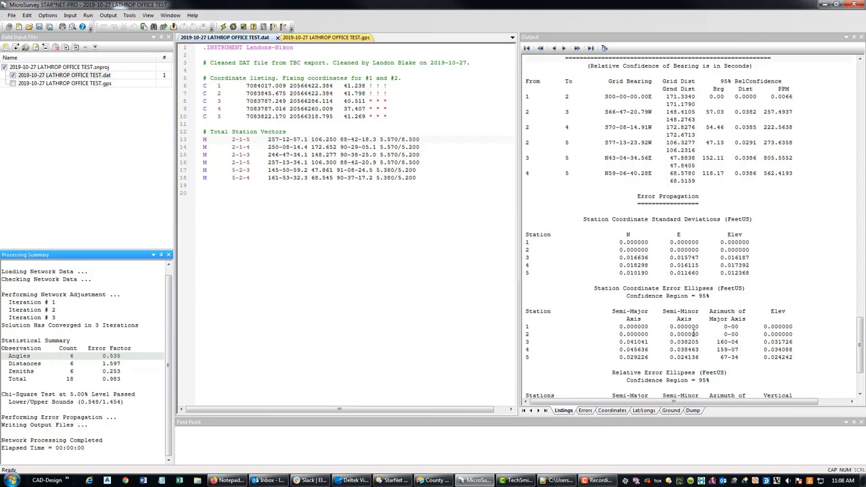
# Point out station 1 and 4 standard deviations and the 1.597 Distances error factor.
pyautogui.click(757, 244)
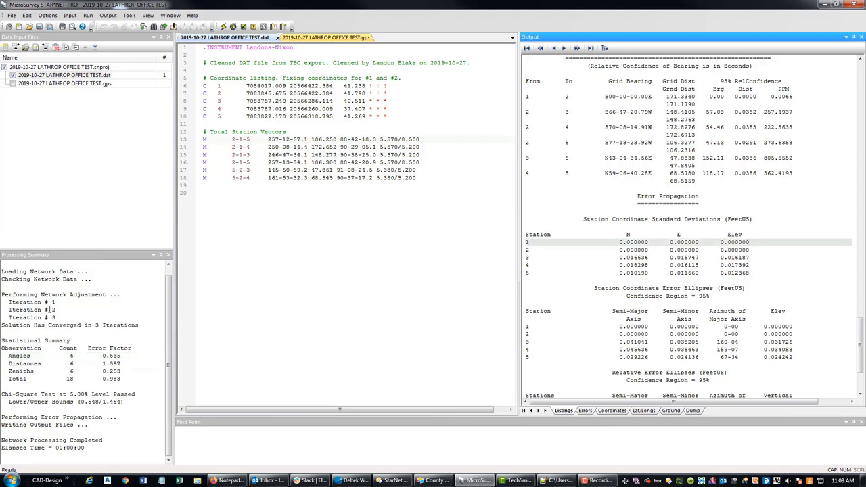
pyautogui.click(125, 364)
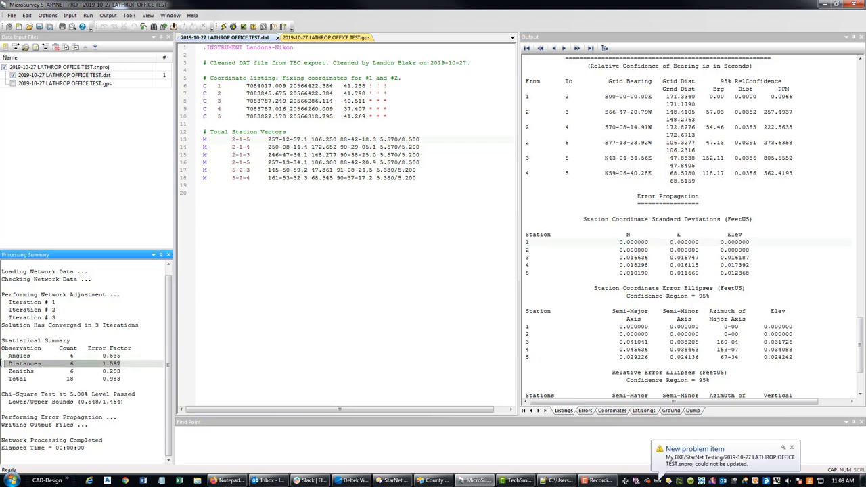
pyautogui.click(695, 265)
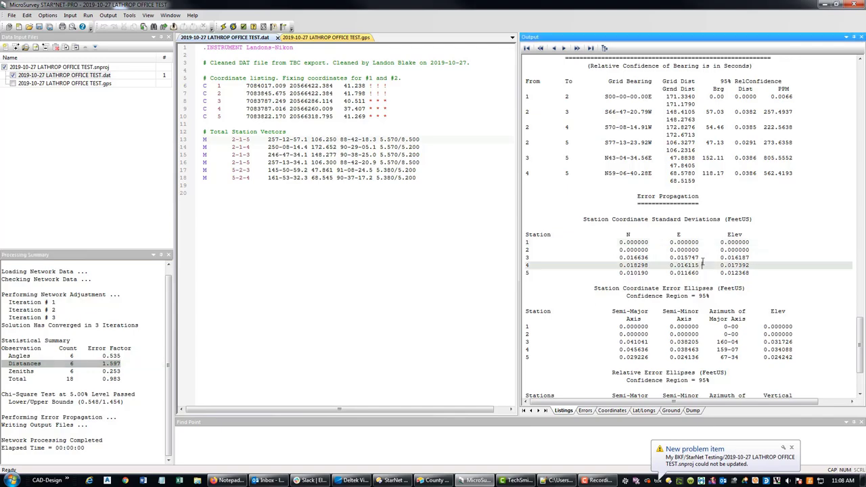
pyautogui.scroll(-1, 717, 265)
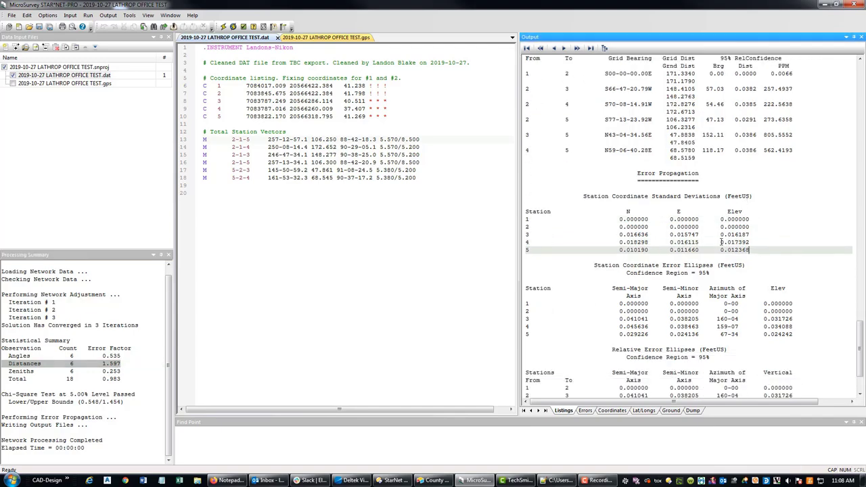
pyautogui.scroll(13, 751, 250)
pyautogui.scroll(11, 768, 250)
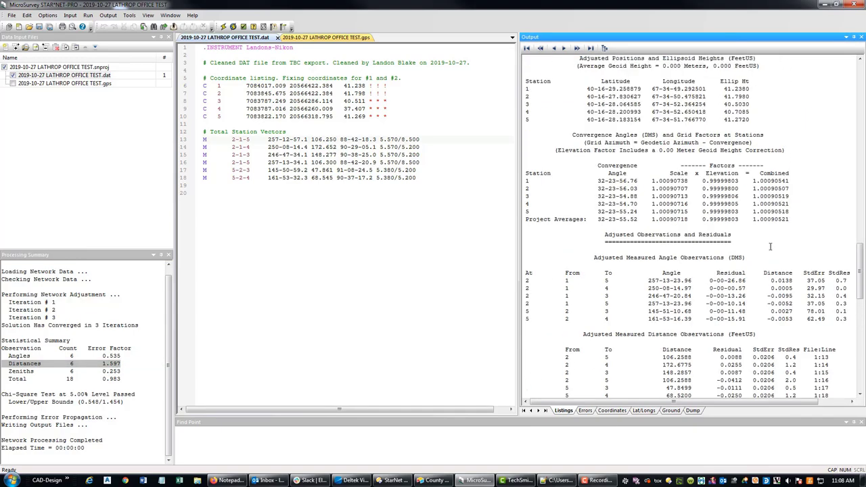
pyautogui.scroll(13, 769, 268)
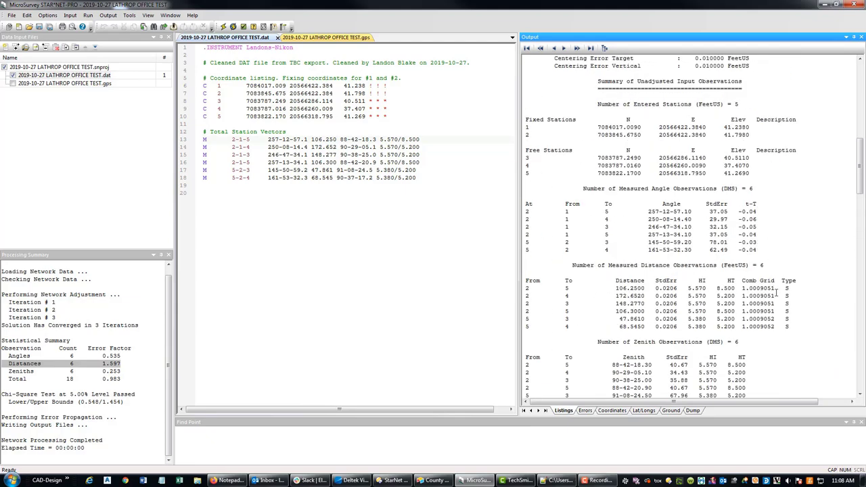
pyautogui.scroll(-8, 714, 223)
pyautogui.scroll(-5, 714, 224)
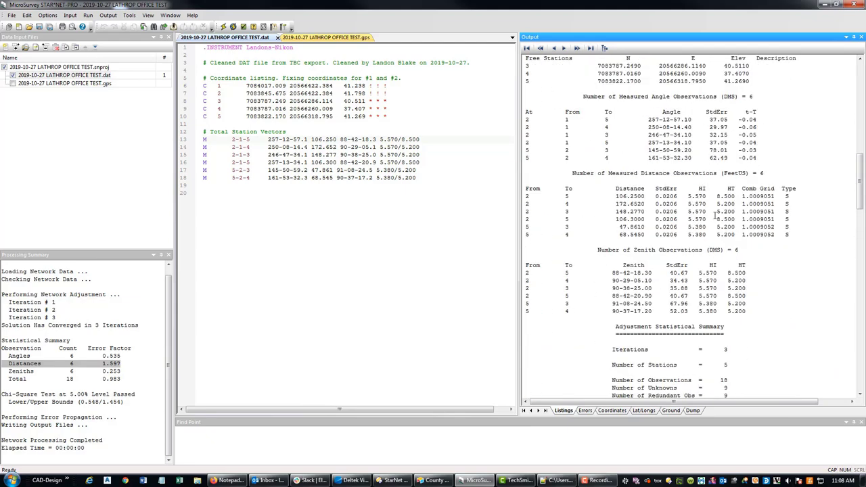
pyautogui.scroll(4, 714, 222)
pyautogui.scroll(-5, 713, 220)
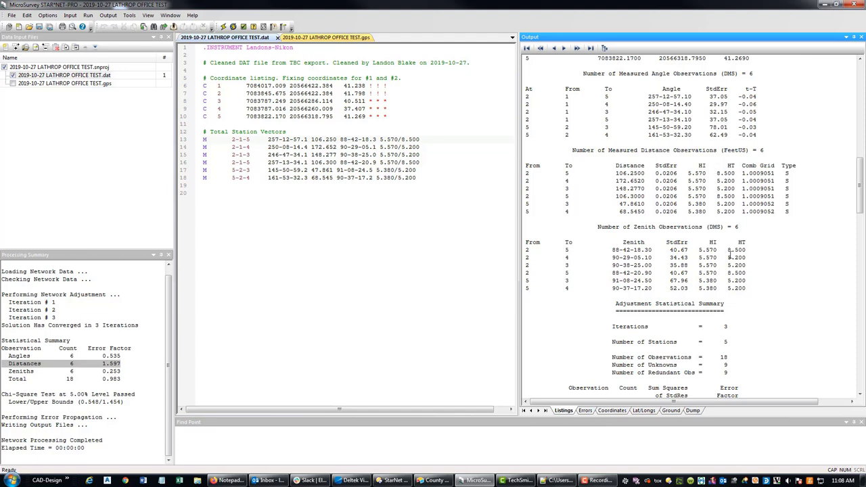
pyautogui.scroll(-4, 729, 253)
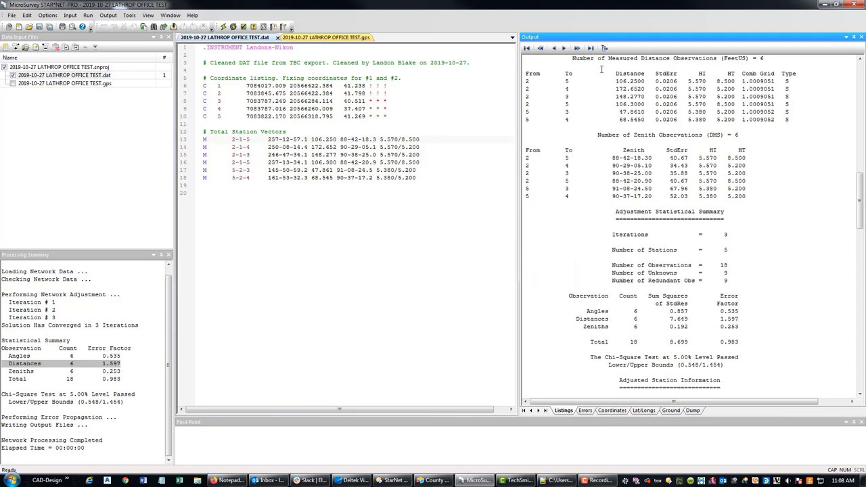
pyautogui.scroll(-6, 659, 178)
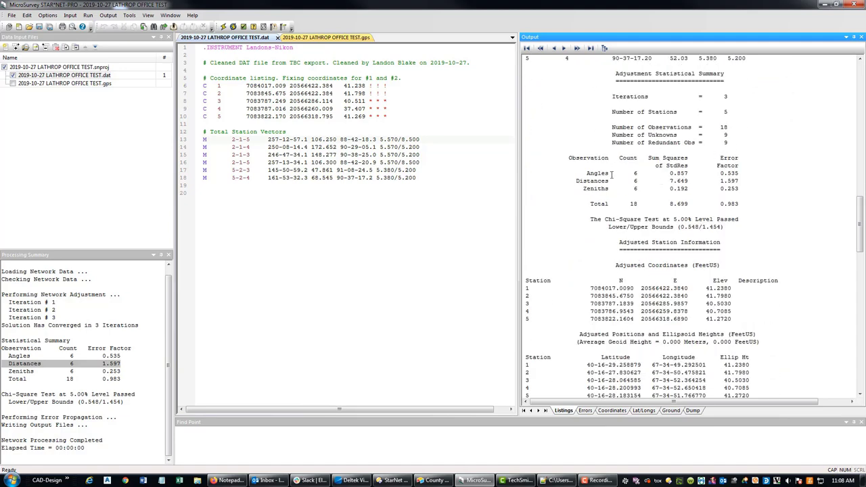
pyautogui.scroll(-2, 675, 198)
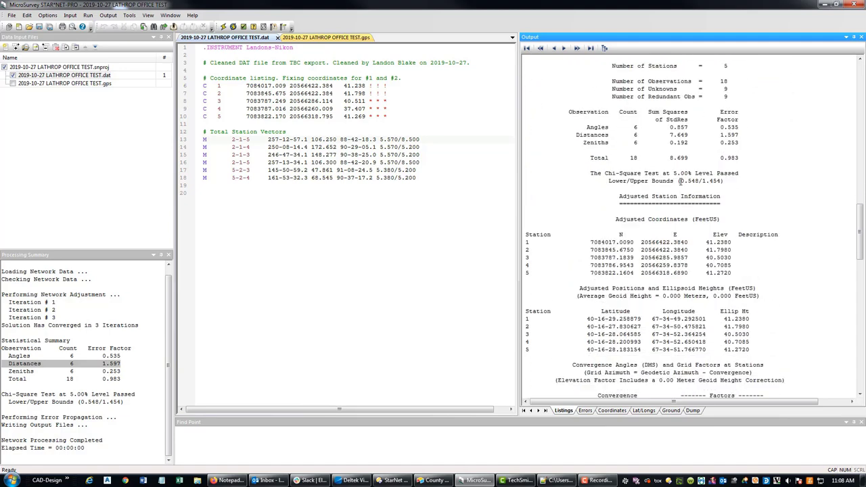
# Review the Distances listing down to the 5-3 adjusted distance residual row.
pyautogui.click(610, 135)
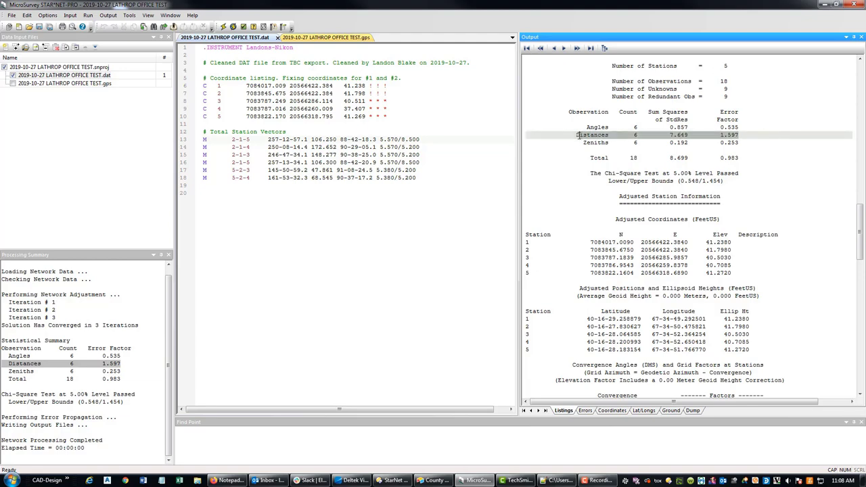
pyautogui.doubleClick(579, 135)
pyautogui.scroll(-3, 694, 214)
pyautogui.scroll(-2, 694, 214)
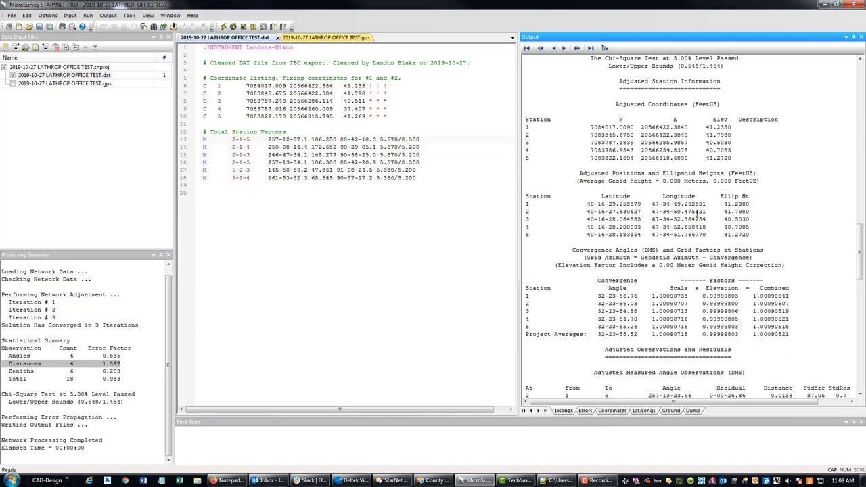
pyautogui.scroll(4, 665, 182)
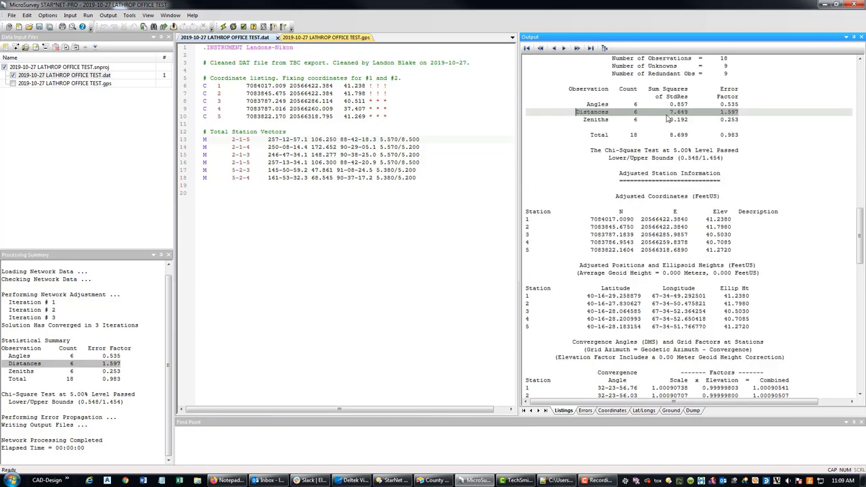
pyautogui.scroll(-4, 709, 210)
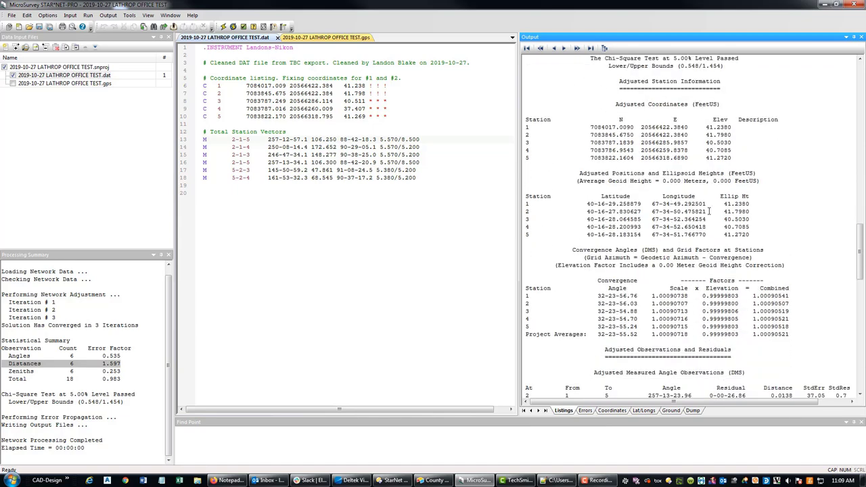
pyautogui.scroll(-6, 709, 211)
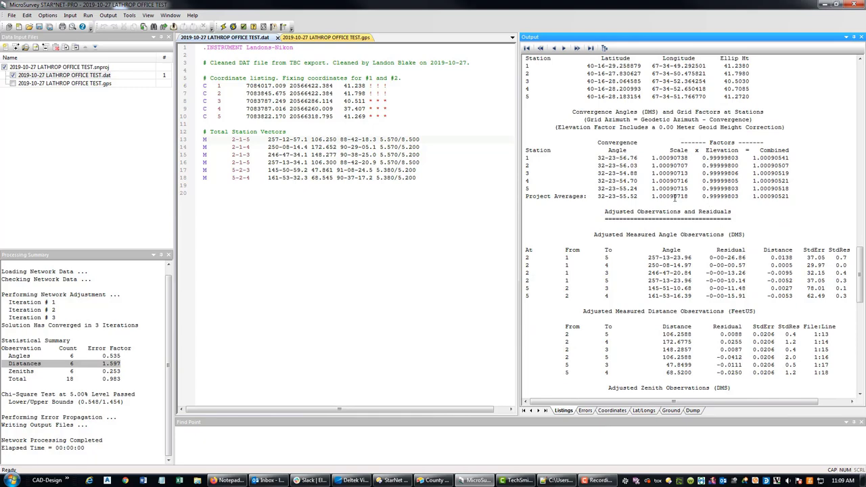
pyautogui.scroll(-7, 674, 197)
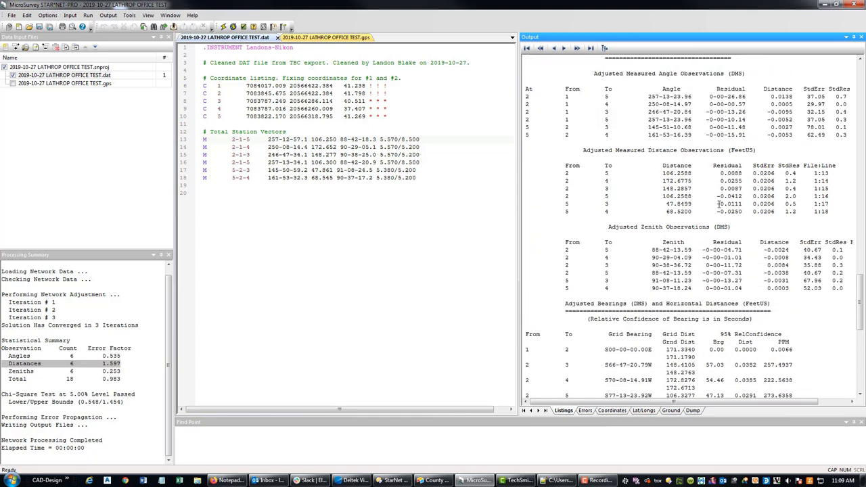
pyautogui.scroll(-2, 719, 204)
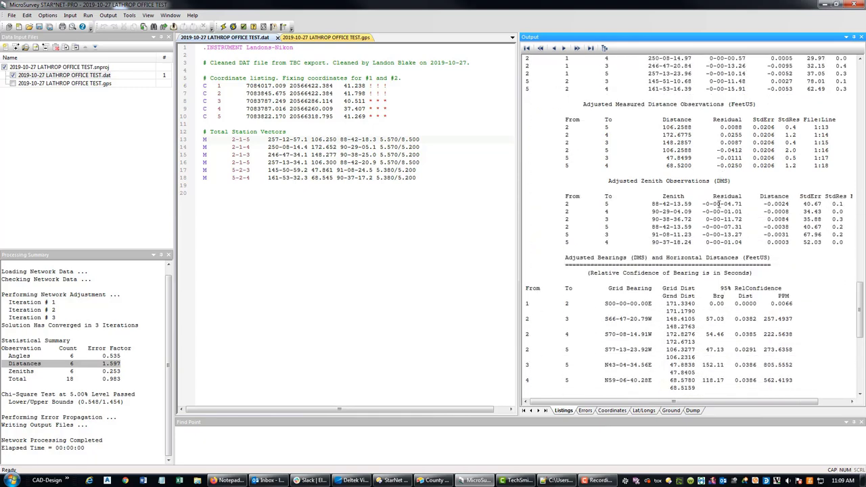
pyautogui.scroll(1, 719, 203)
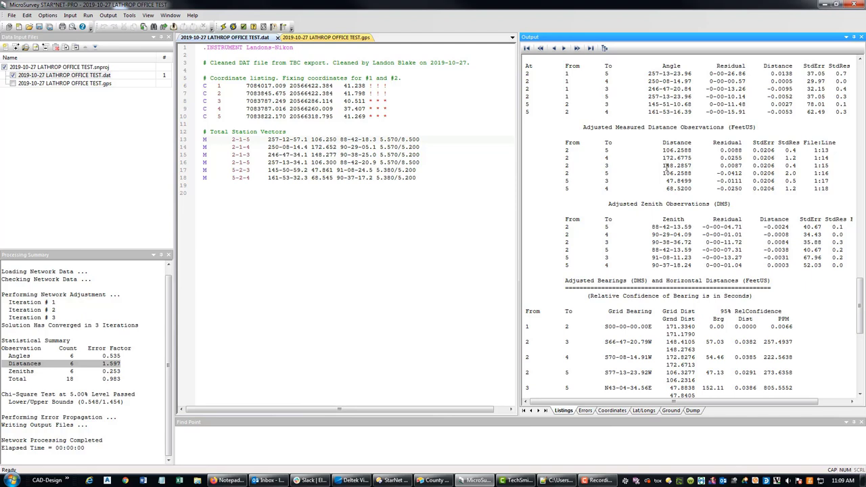
pyautogui.click(670, 181)
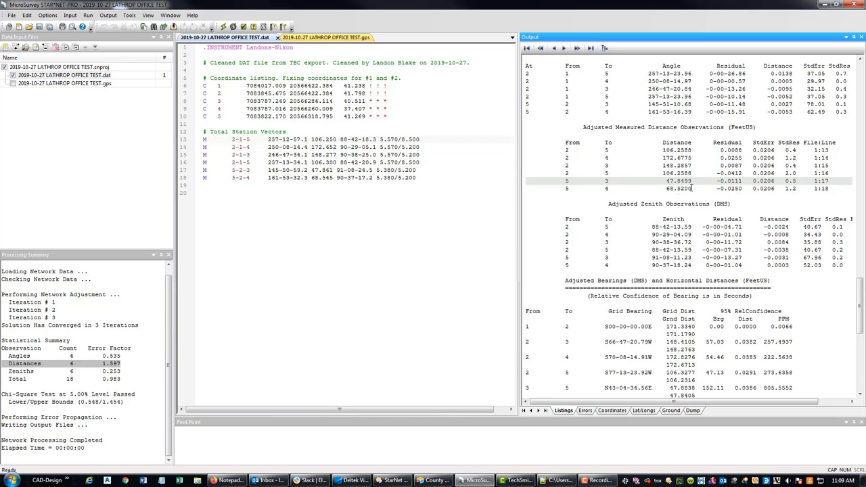
pyautogui.scroll(-2, 689, 188)
# Highlight the Error Propagation station coordinate standard deviations table.
pyautogui.scroll(-5, 690, 188)
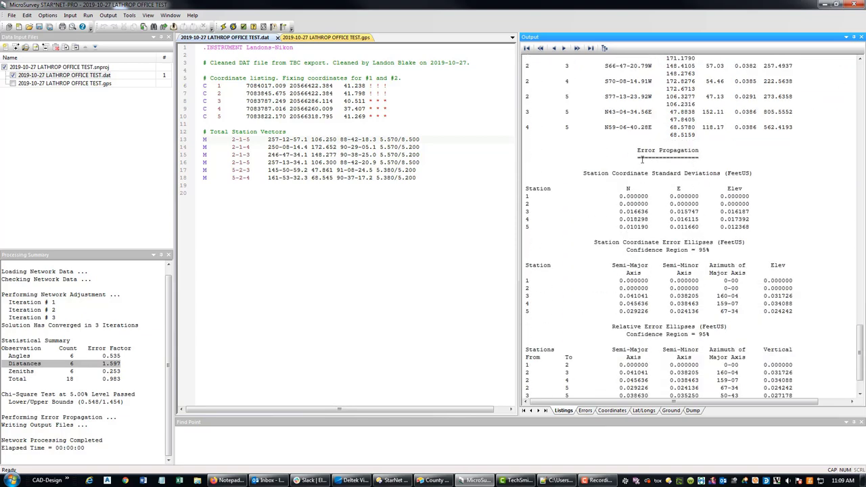
pyautogui.moveTo(527, 190); pyautogui.dragTo(750, 230)
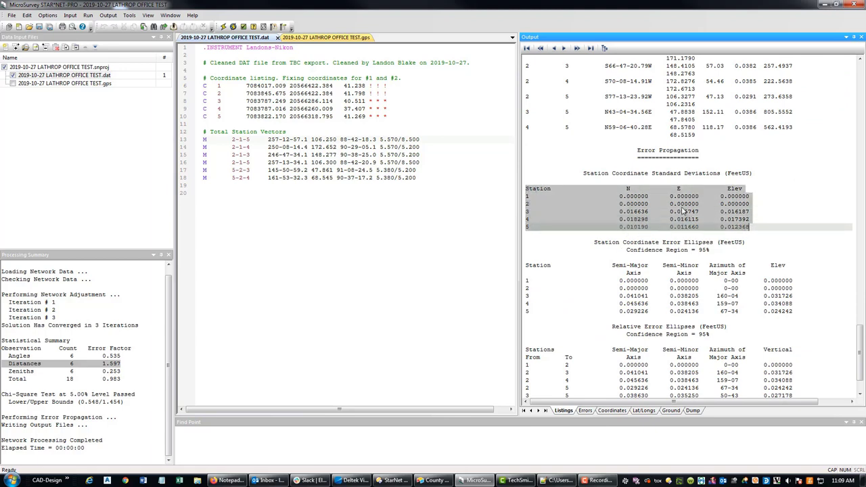
pyautogui.click(585, 204)
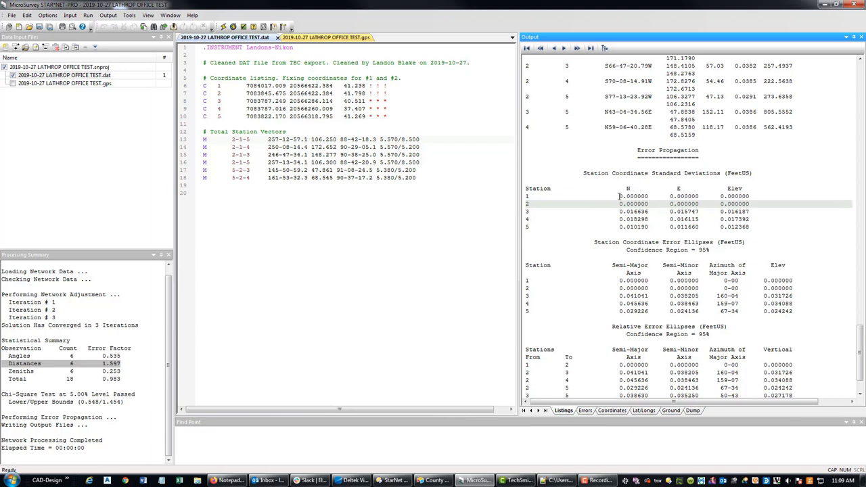
pyautogui.moveTo(618, 196); pyautogui.dragTo(707, 230)
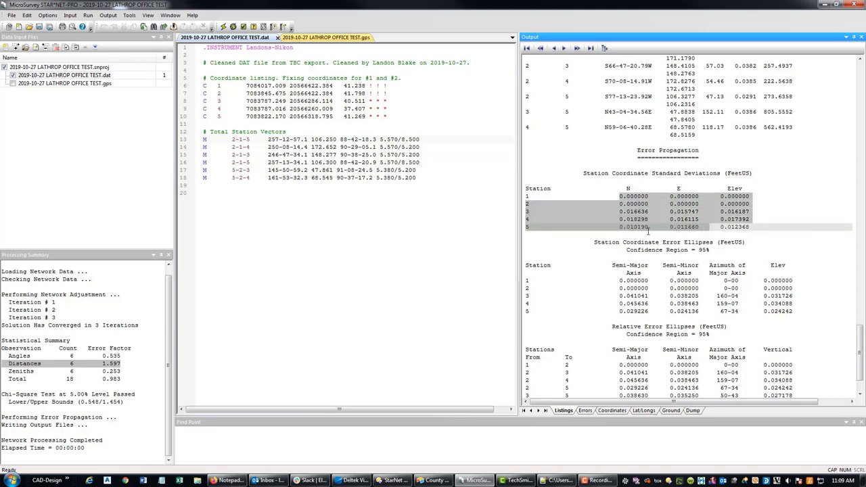
pyautogui.moveTo(771, 231); pyautogui.dragTo(525, 188)
pyautogui.scroll(-2, 720, 236)
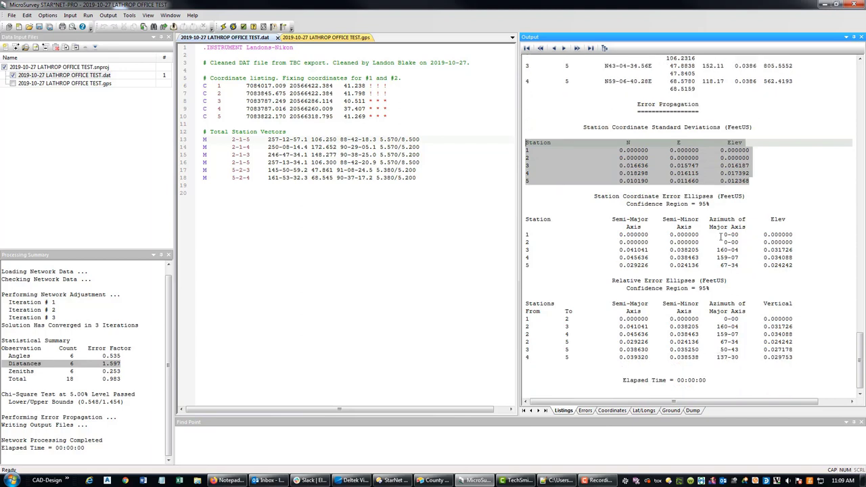
pyautogui.click(732, 263)
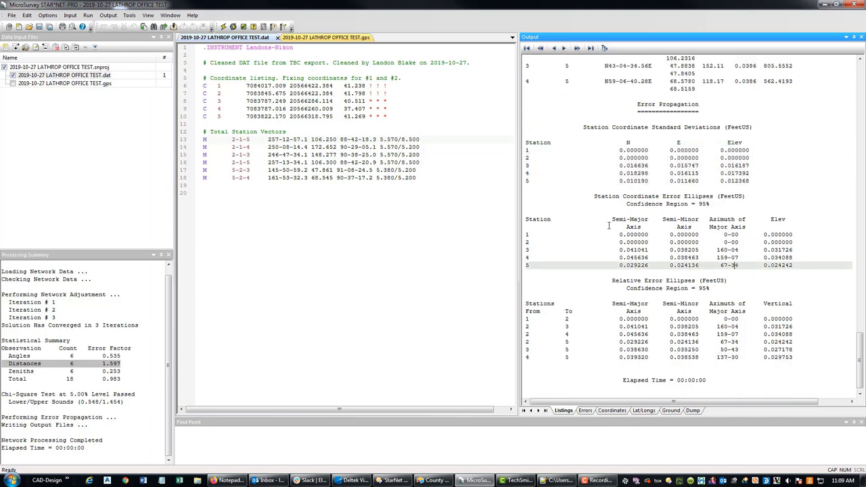
# Highlight the station coordinate error ellipses table, then scroll to the listing's end.
pyautogui.moveTo(609, 223); pyautogui.dragTo(809, 265)
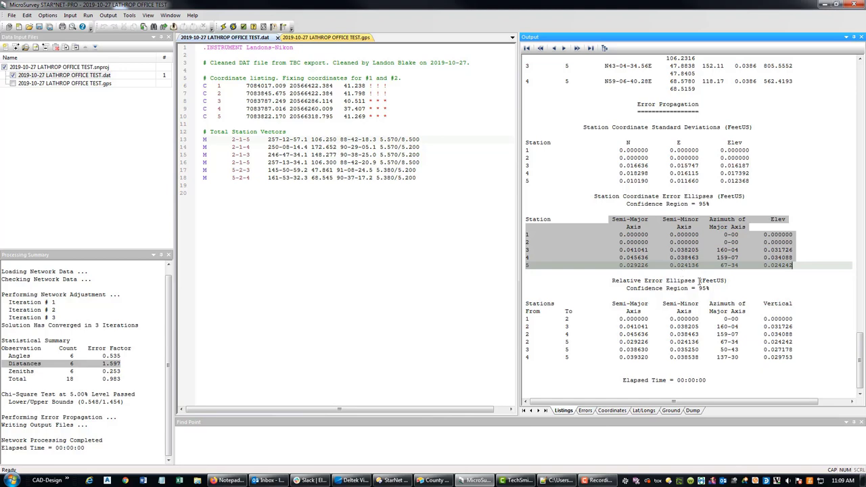
pyautogui.click(701, 303)
pyautogui.scroll(-1, 707, 265)
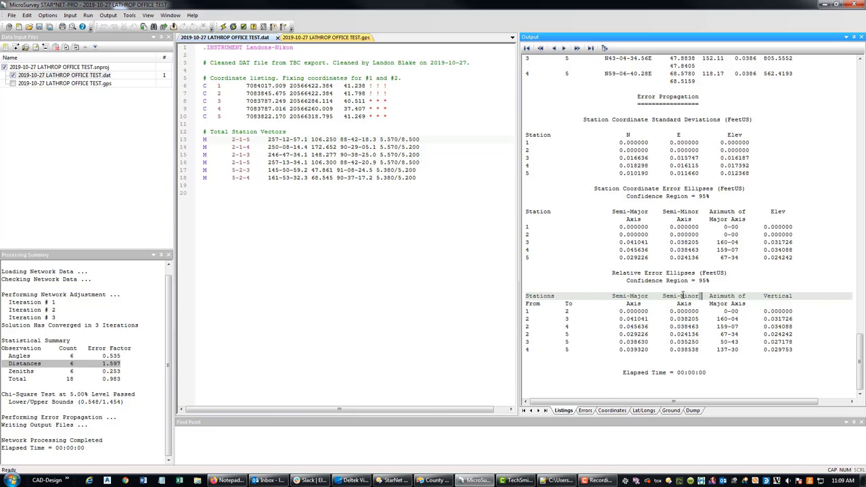
pyautogui.click(701, 372)
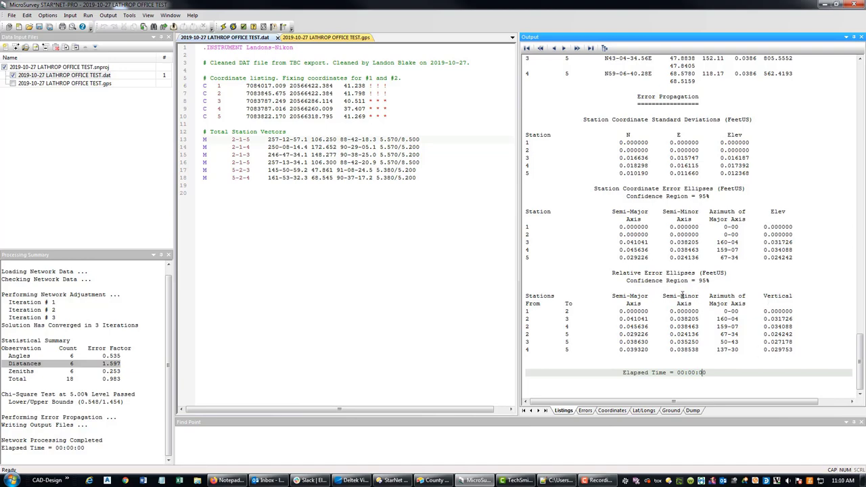
# Scroll back up and highlight the adjusted distance observations table.
pyautogui.scroll(4, 690, 293)
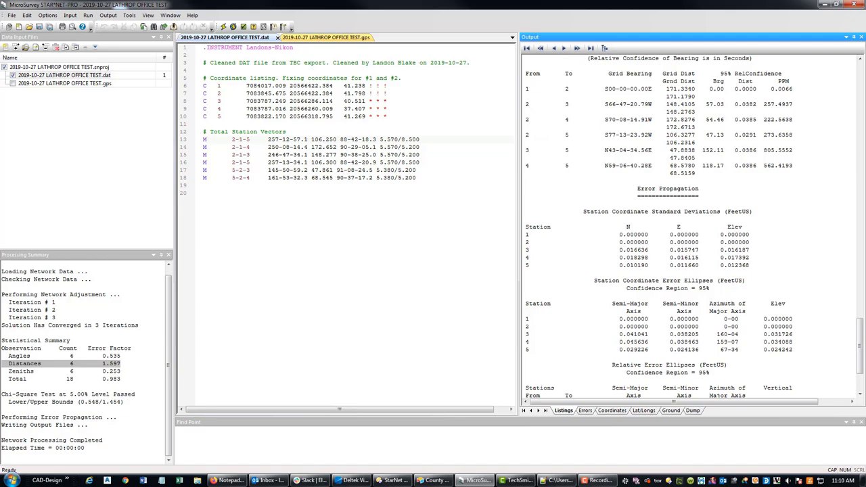
pyautogui.scroll(8, 670, 290)
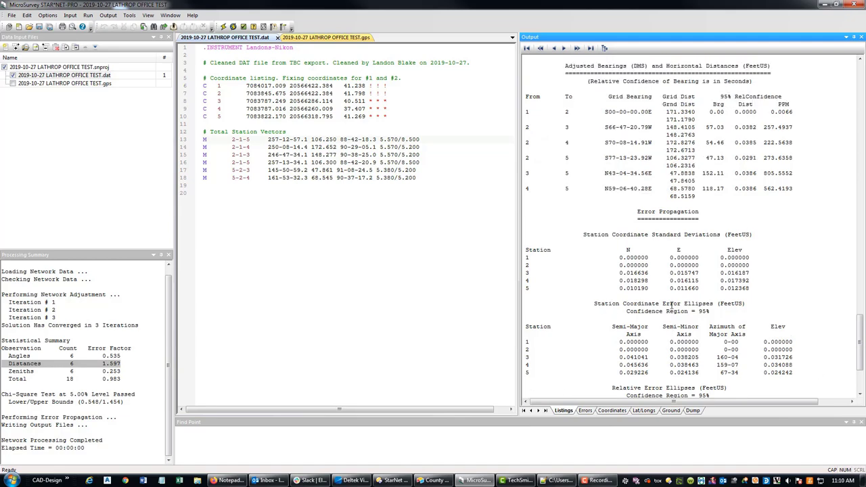
pyautogui.scroll(11, 729, 293)
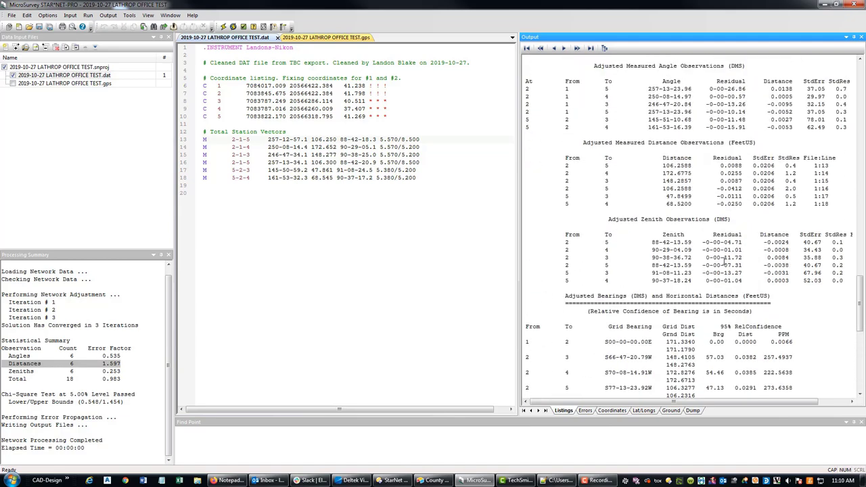
pyautogui.scroll(8, 691, 228)
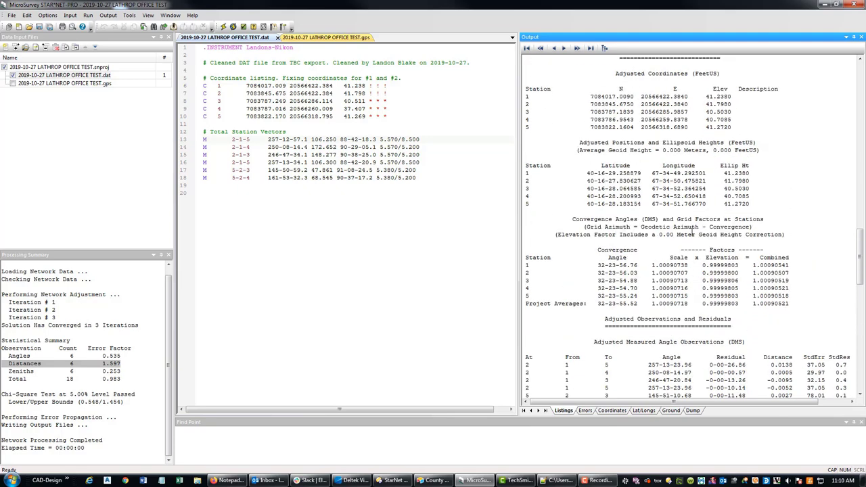
pyautogui.scroll(15, 691, 230)
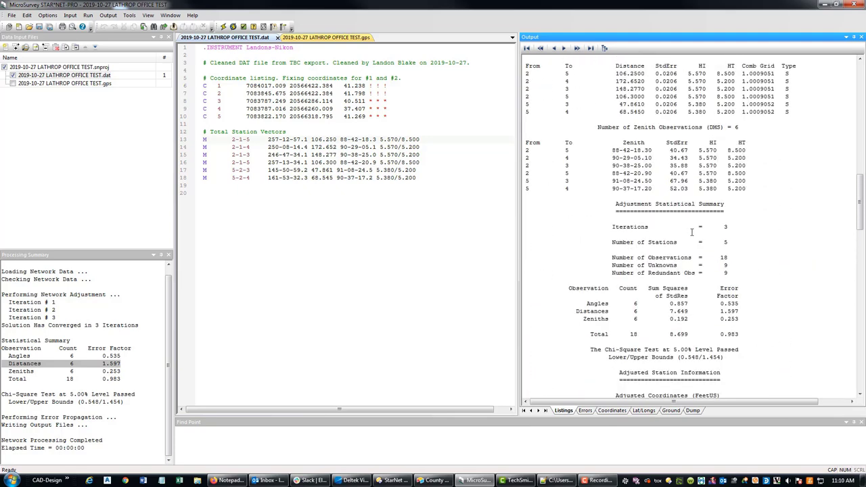
pyautogui.scroll(1, 679, 221)
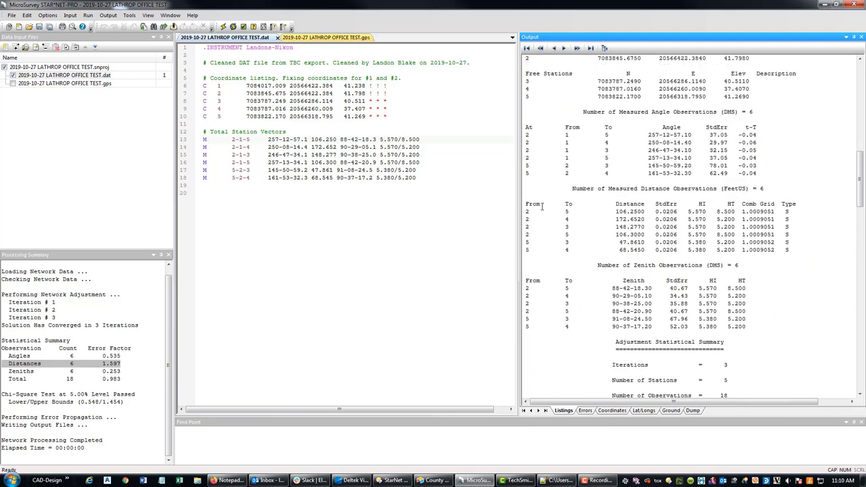
pyautogui.moveTo(542, 205); pyautogui.dragTo(793, 251)
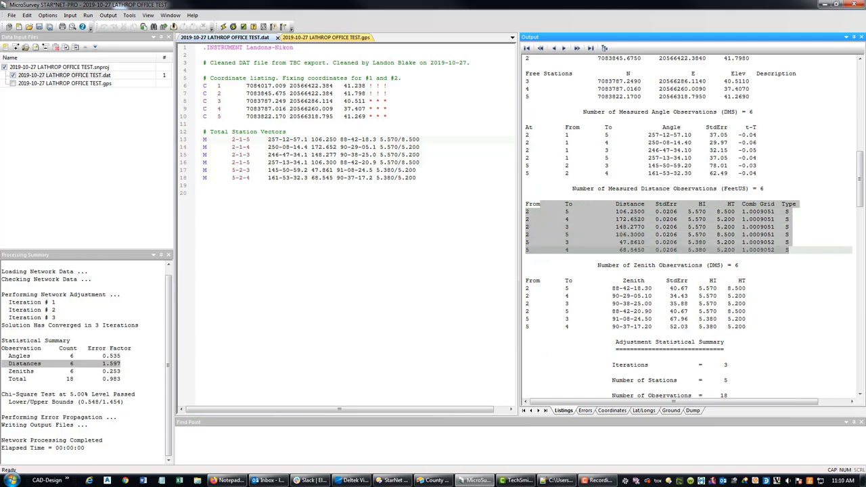
pyautogui.click(550, 215)
# Highlight the relative and station error ellipse tables and the station standard deviation rows.
pyautogui.scroll(-14, 616, 202)
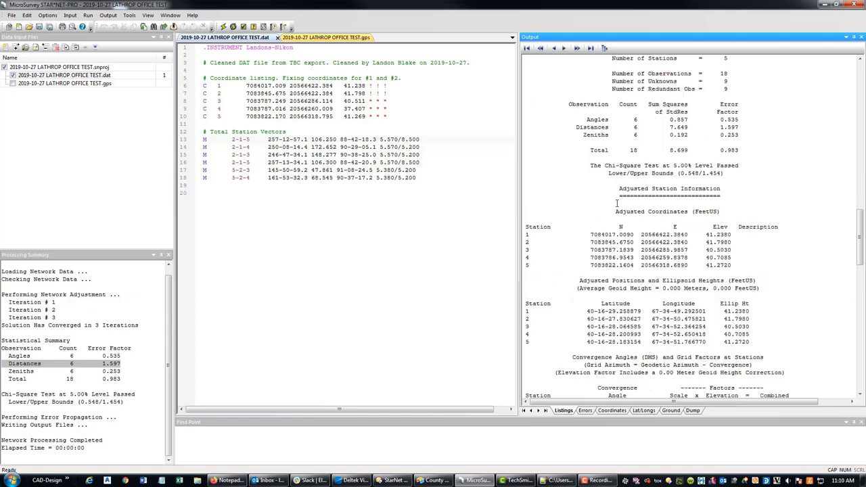
pyautogui.scroll(-20, 616, 203)
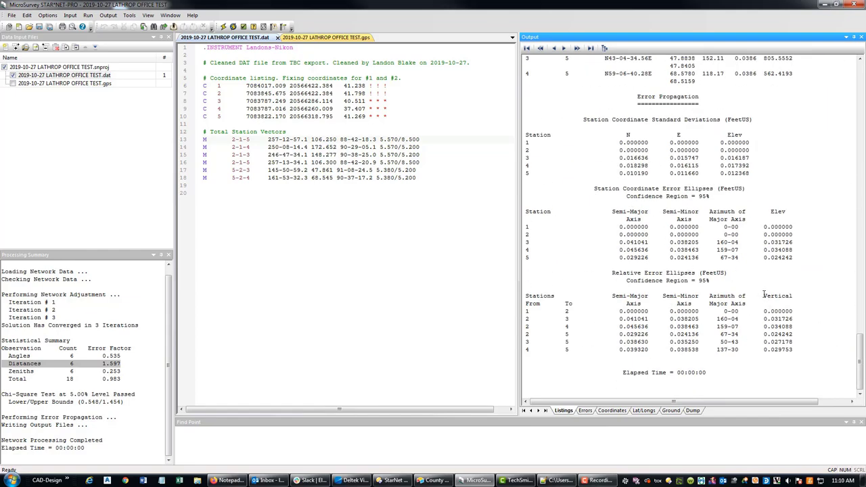
pyautogui.moveTo(794, 349); pyautogui.dragTo(521, 212)
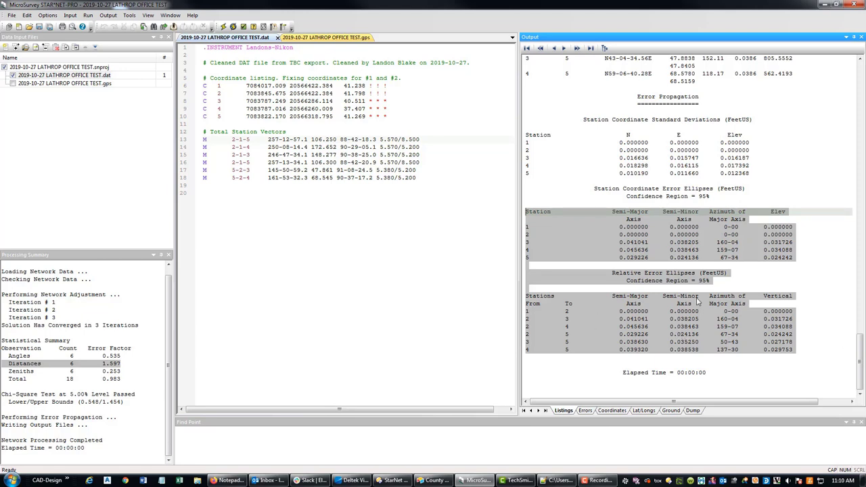
pyautogui.moveTo(650, 357); pyautogui.dragTo(525, 210)
pyautogui.scroll(4, 681, 311)
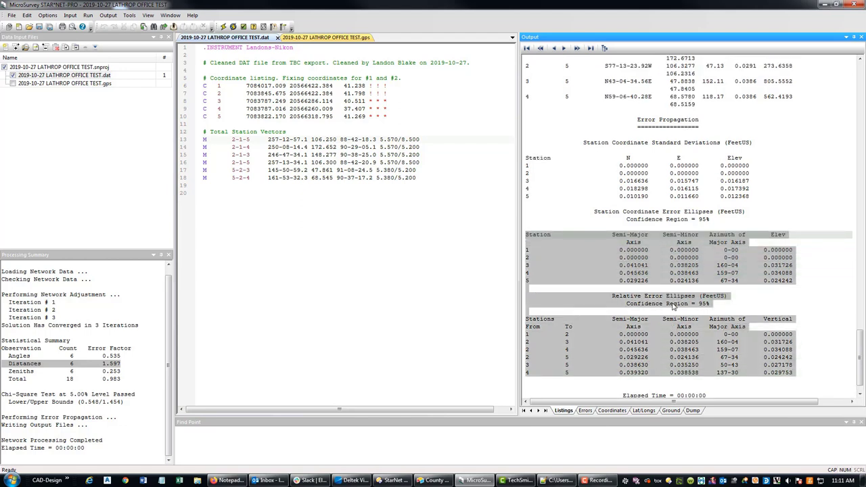
pyautogui.moveTo(759, 260); pyautogui.dragTo(519, 231)
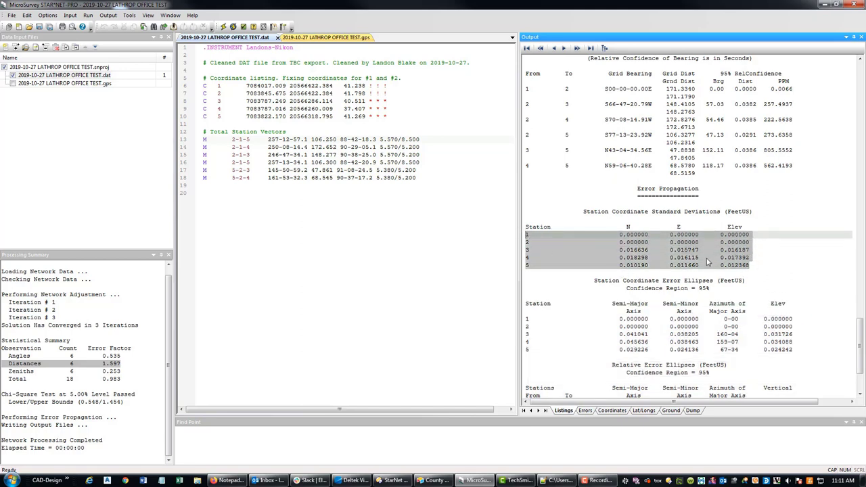
pyautogui.click(779, 280)
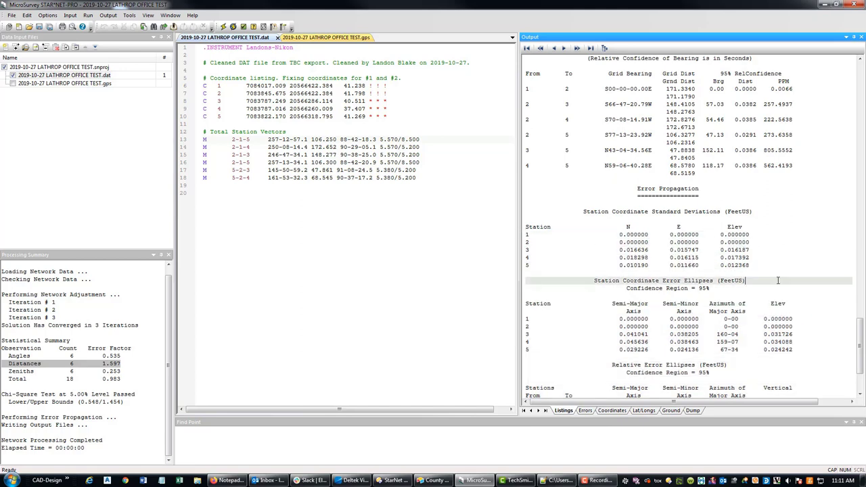
# Scroll up to the Project Default Instrument standard error settings.
pyautogui.scroll(-4, 778, 280)
pyautogui.scroll(7, 777, 304)
pyautogui.scroll(20, 785, 345)
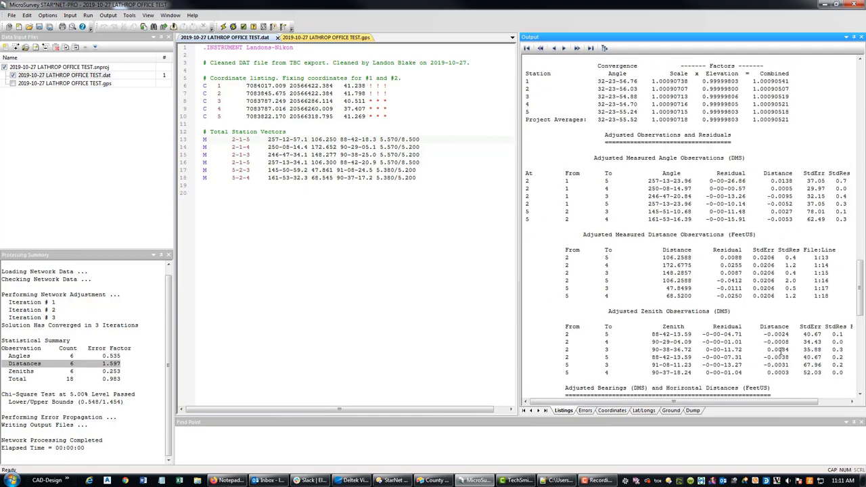
pyautogui.scroll(14, 788, 331)
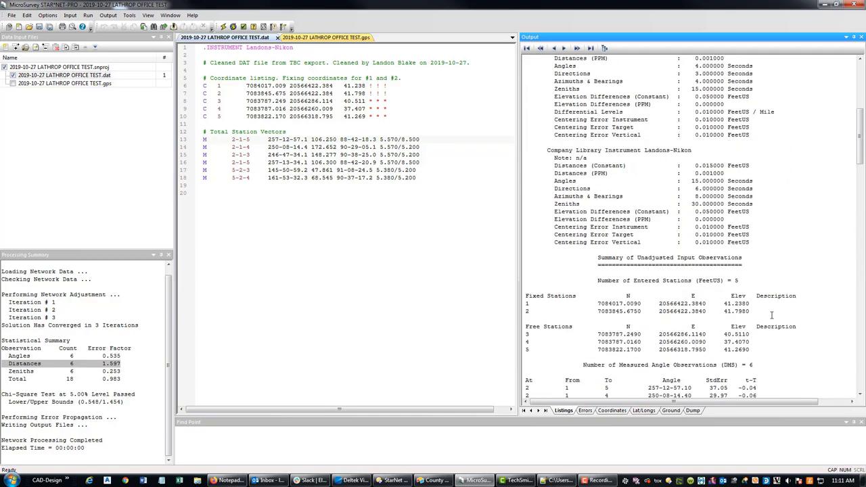